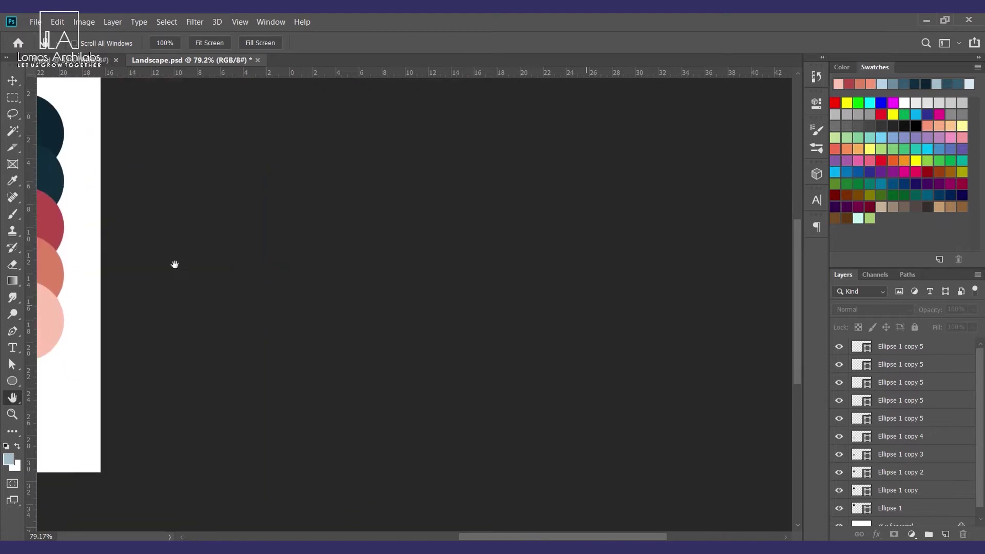
Step: Examine the red-toned and blue-toned circle palettes on the canvas
scroll(370, 300, "up", 2)
scroll(370, 300, "up", 1)
left_click_drag(355, 301, 451, 300)
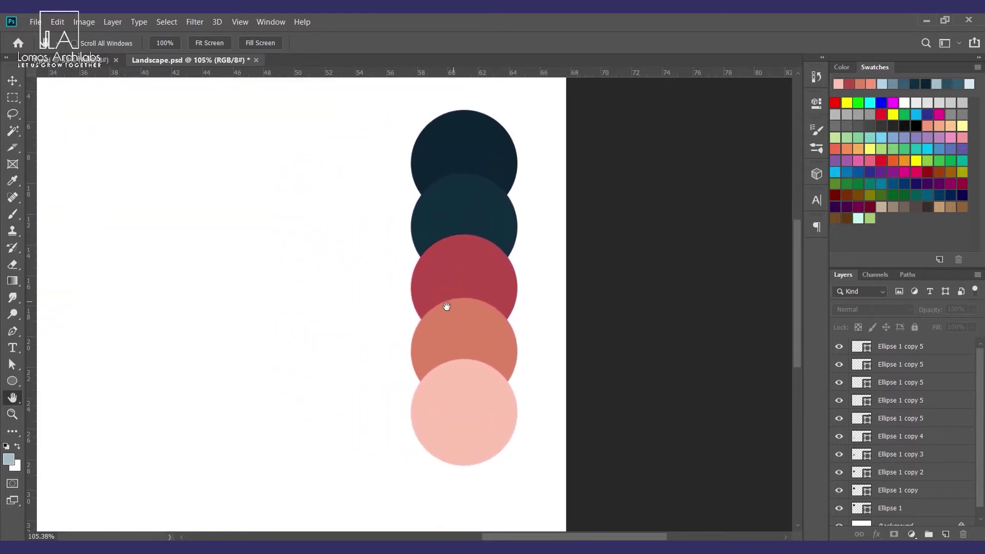
scroll(460, 320, "down", 4)
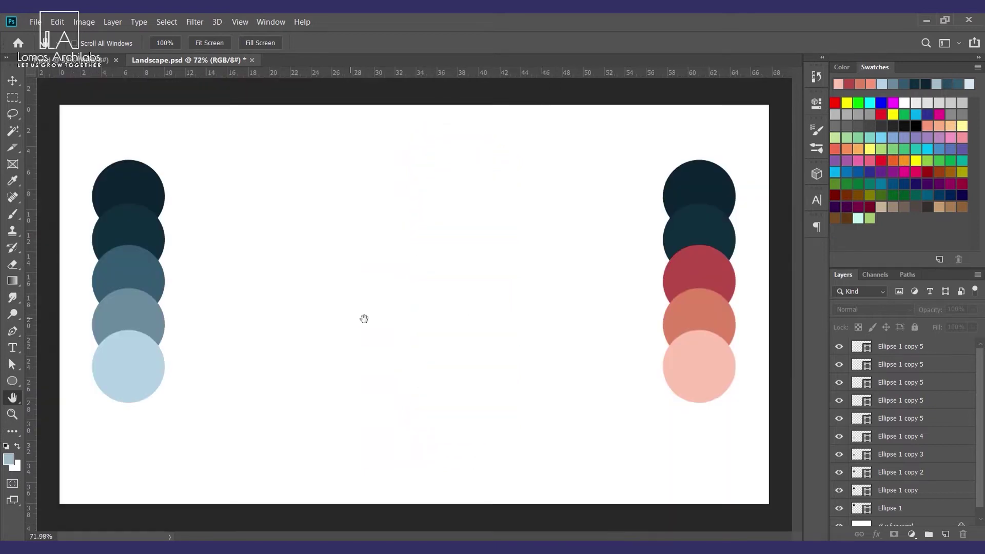
scroll(368, 355, "down", 1)
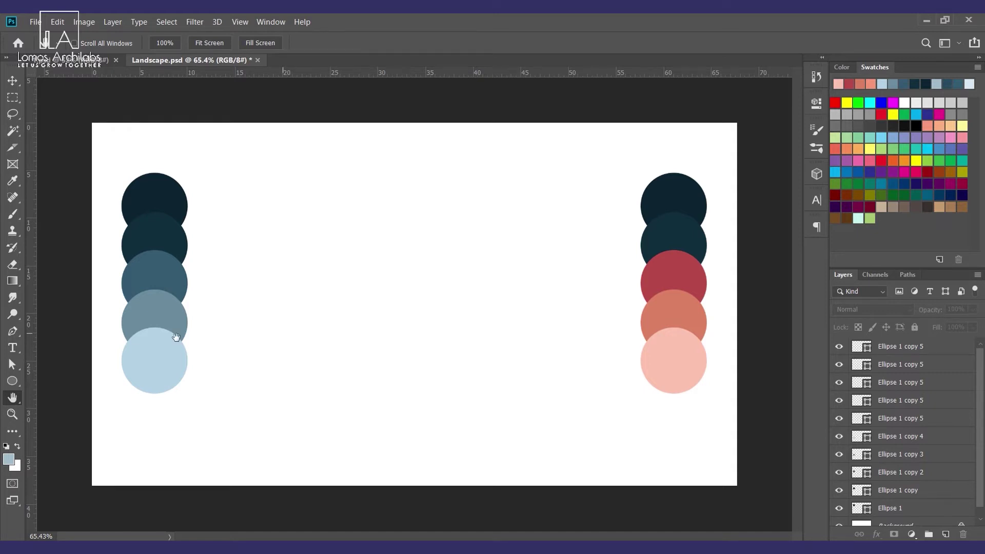
scroll(103, 299, "up", 2)
left_click_drag(103, 298, 290, 300)
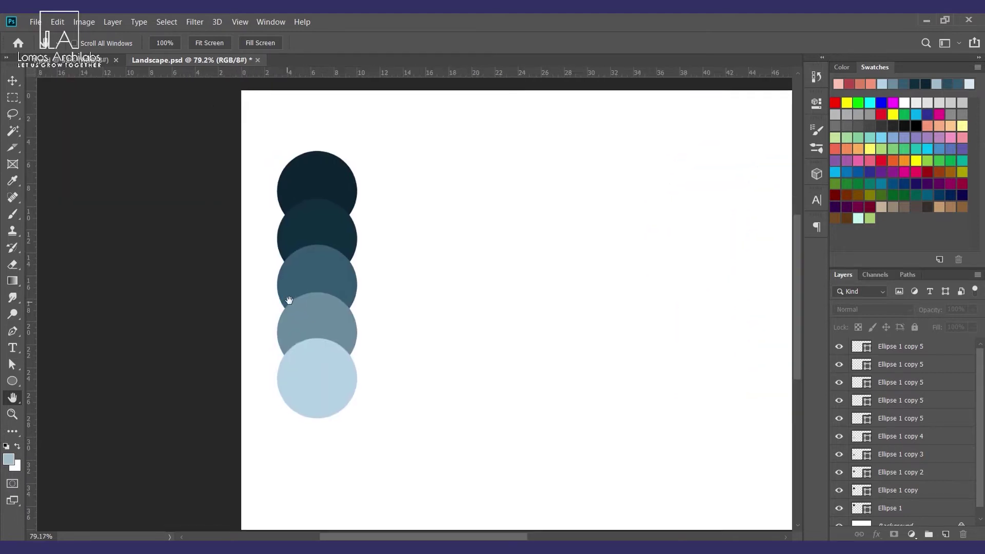
scroll(301, 266, "down", 3)
Step: Delete all five circles of the red-toned palette on the canvas's right side
key("v")
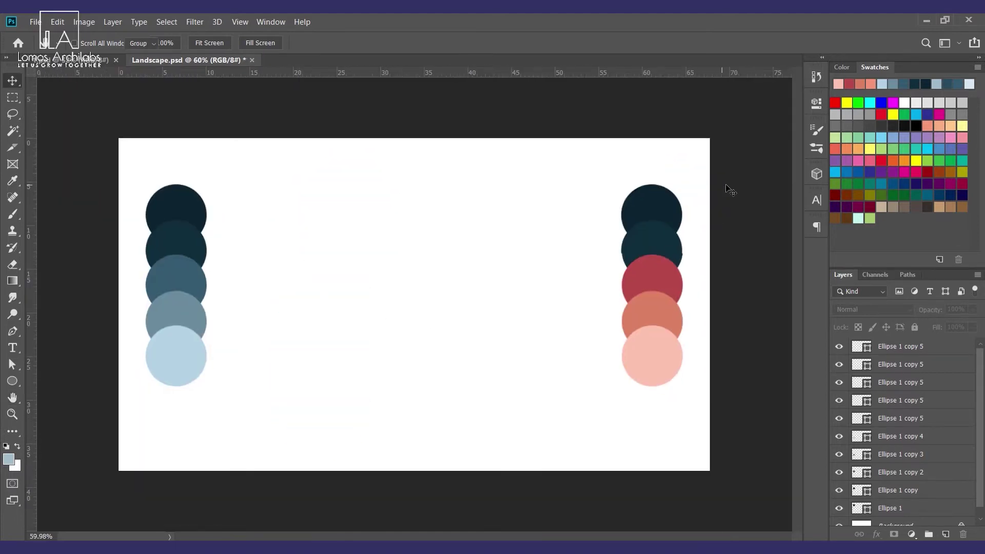
left_click_drag(729, 189, 578, 395)
key("Delete")
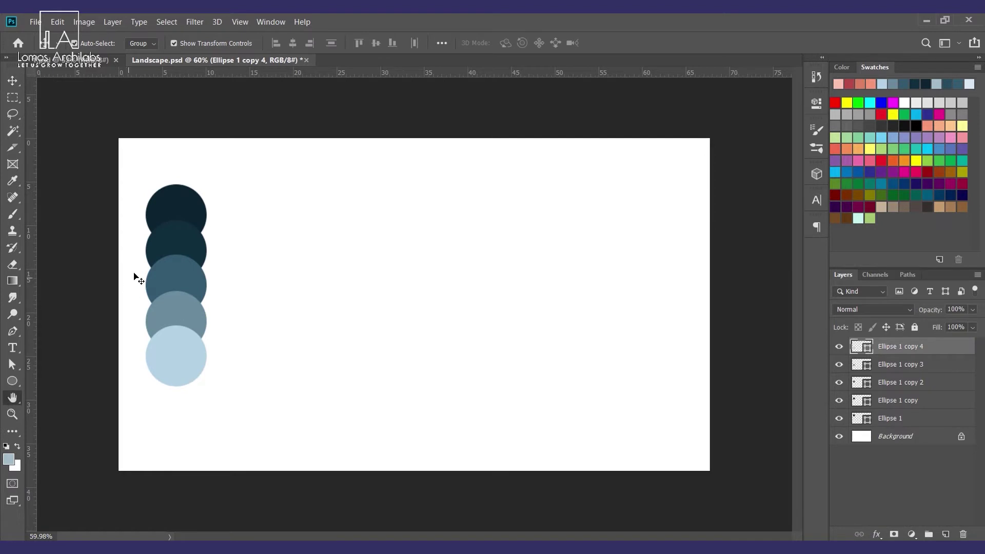
Step: Duplicate the middle blue circle of the remaining palette and place the copy to its right
left_click(134, 275)
scroll(133, 274, "up", 4)
key("space")
left_click_drag(130, 278, 506, 278)
scroll(372, 291, "up", 1)
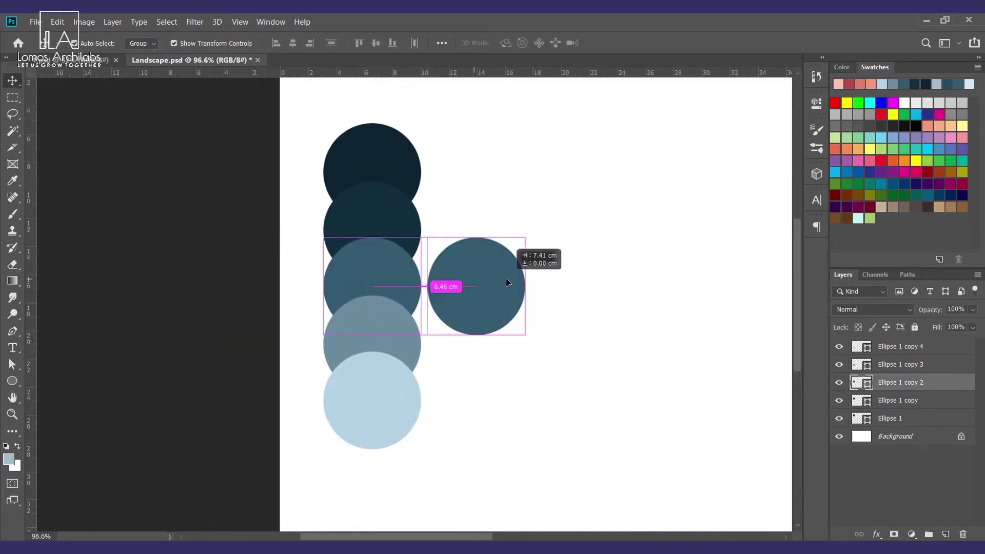
Step: Fill the duplicated circle with the recently used crimson red and move it to overlap the middle blue circle
key("u")
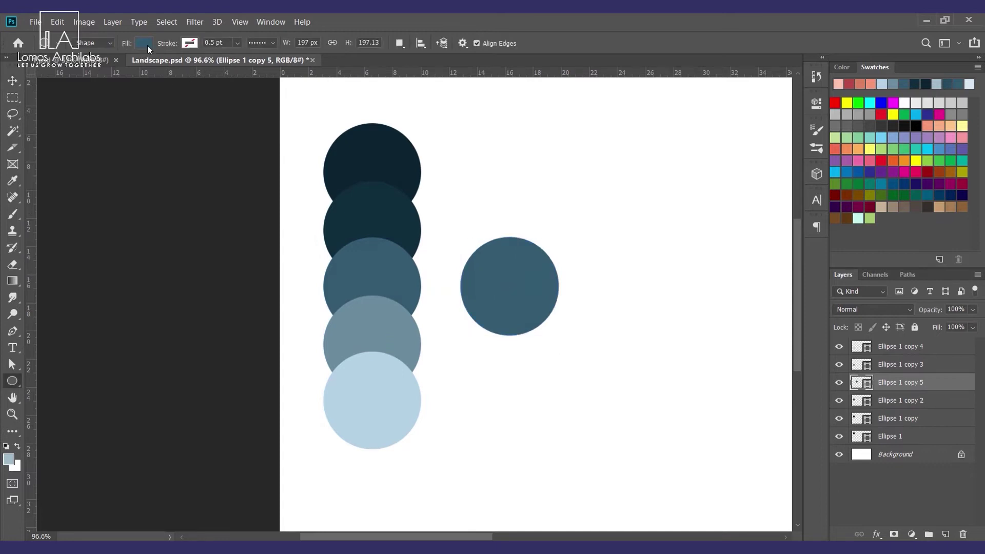
left_click(145, 43)
left_click(90, 109)
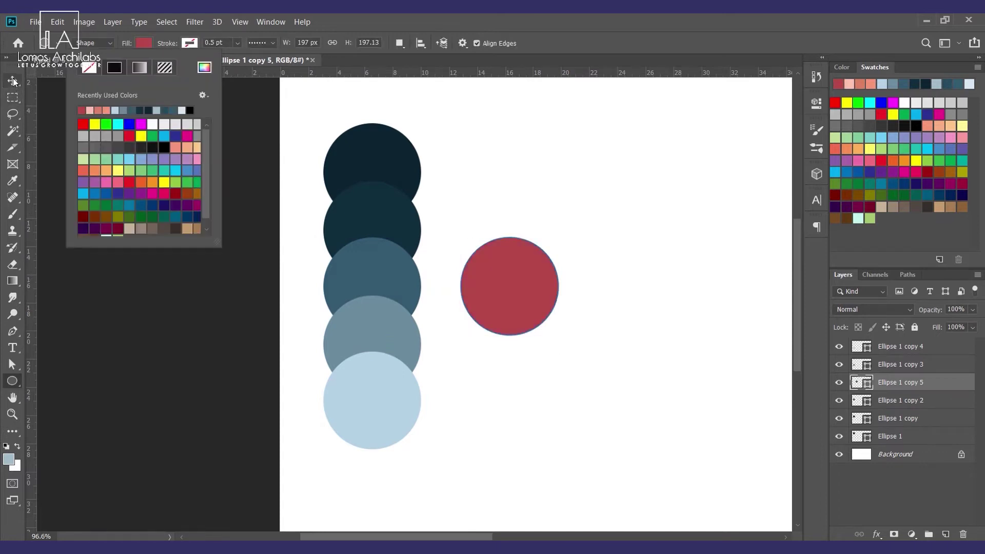
left_click(13, 82)
mouse_move(420, 303)
left_mouse_down()
mouse_move(505, 299)
mouse_move(438, 299)
left_mouse_up()
left_click(584, 319)
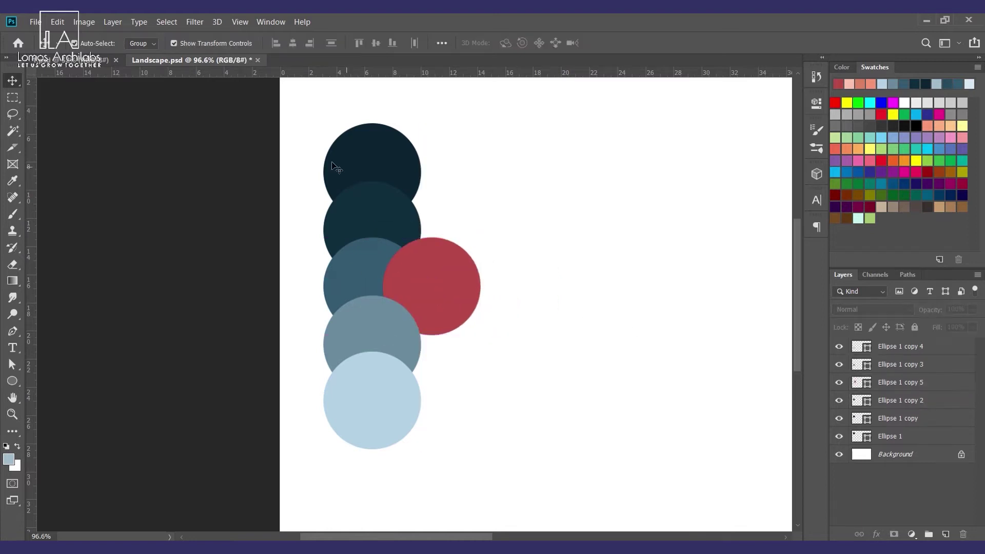
Step: Delete the red circle beside the blue palette
left_click(438, 303)
key("Delete")
key("ctrl+0")
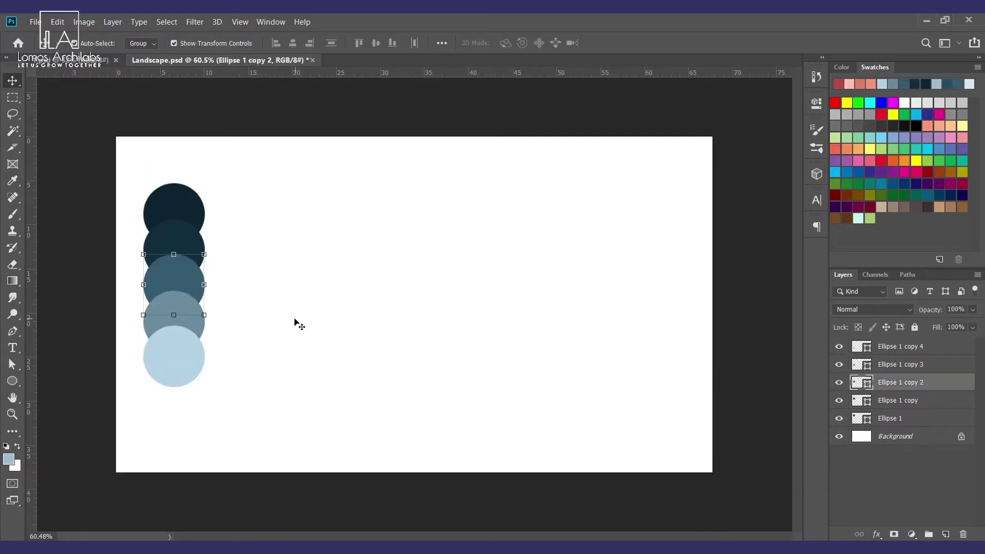
Step: Scale the five blue palette circles together down to about 41%, keeping them near the canvas's upper left corner
left_click_drag(228, 184, 162, 358)
left_click_drag(205, 387, 166, 265)
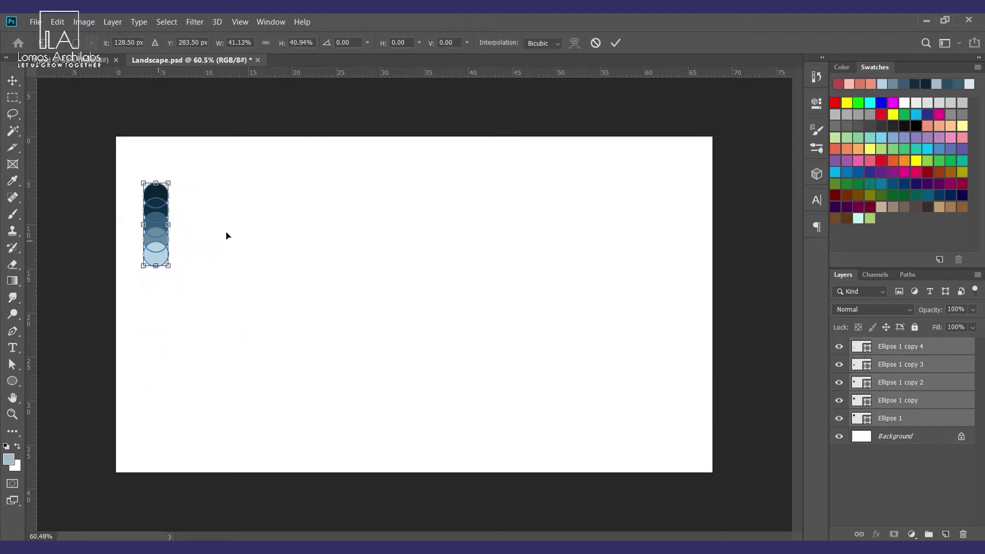
left_click(295, 287)
scroll(321, 321, "down", 1)
Step: Create a new layer and lasso a foreground hill along the canvas bottom, rising gently from left to right
key("l")
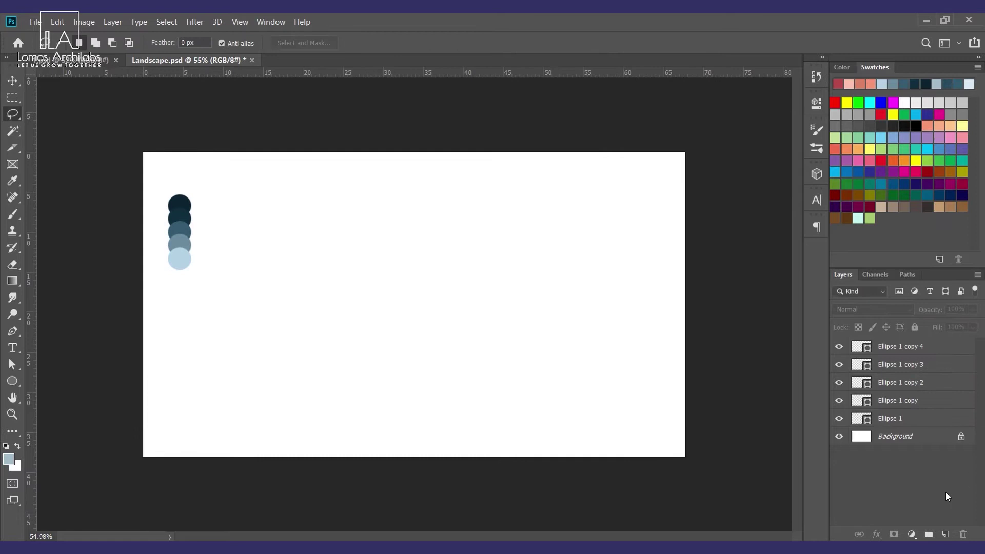
left_click(945, 534)
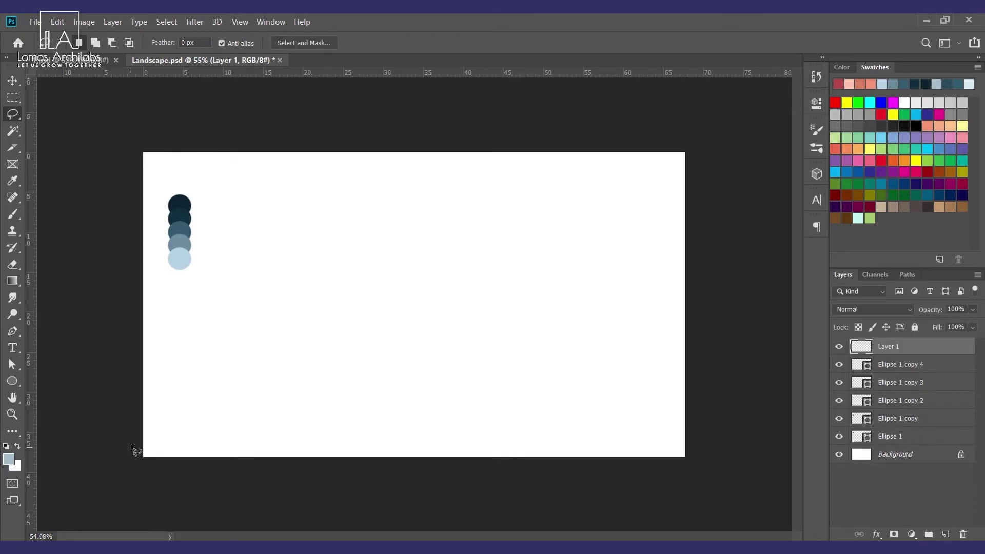
mouse_move(123, 439)
left_mouse_down()
mouse_move(354, 419)
mouse_move(494, 394)
mouse_move(703, 333)
mouse_move(704, 444)
left_mouse_up()
mouse_move(706, 482)
left_mouse_down()
mouse_move(665, 493)
mouse_move(291, 504)
mouse_move(158, 488)
left_mouse_up()
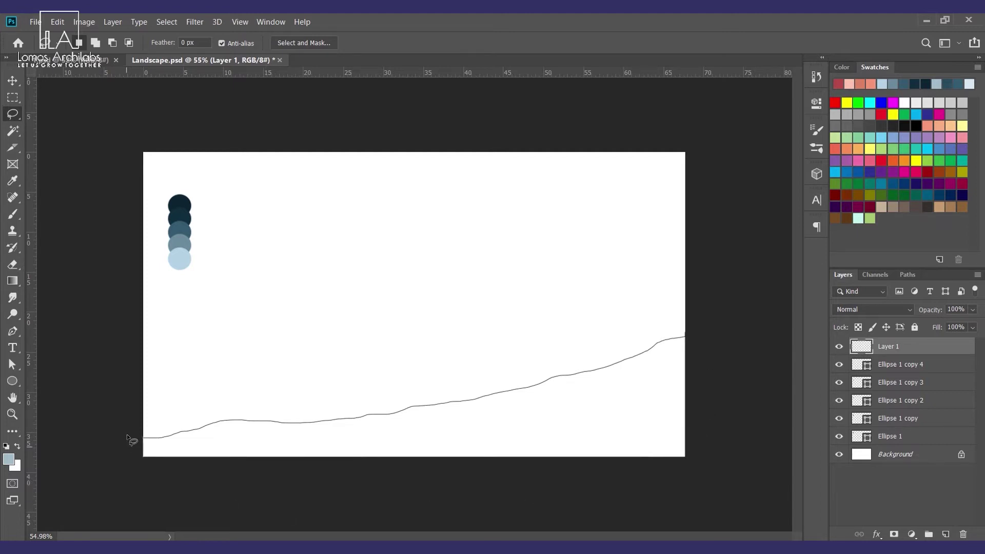
left_click_drag(129, 434, 156, 432)
Step: Paint the foreground hill selection with the darkest palette colour using an enlarged brush, and deselect it
key("b")
key("ctrl+minus")
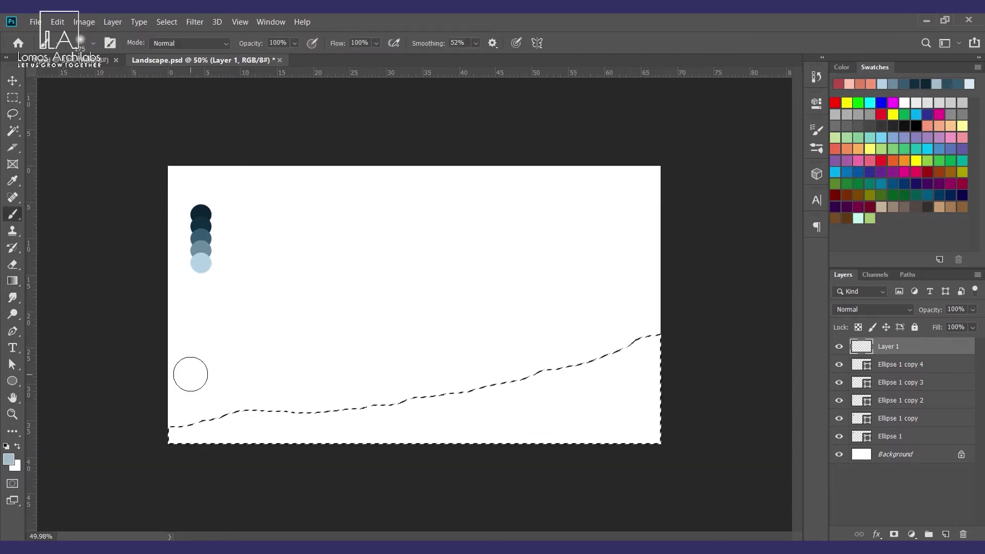
left_click(201, 209, "alt")
scroll(282, 297, "down", 2)
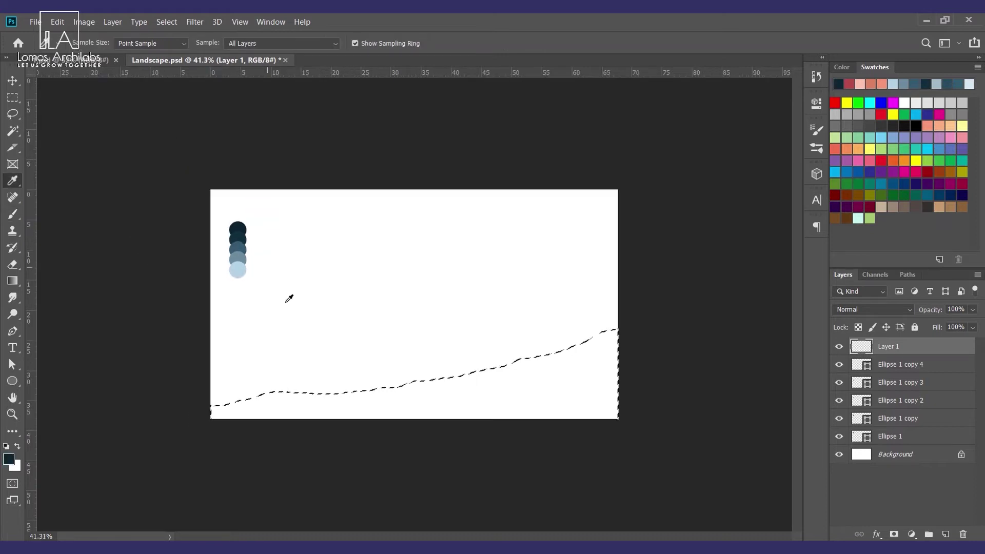
key("bracketright")
key("bracketright")
key("bracketright")
key("bracketright")
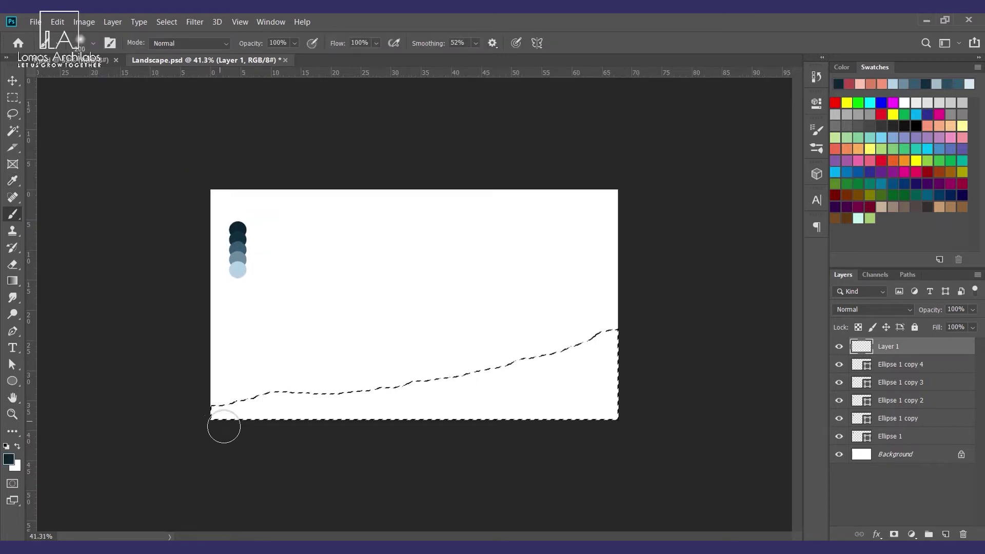
mouse_move(217, 435)
left_mouse_down()
mouse_move(605, 358)
mouse_move(626, 407)
mouse_move(44, 462)
left_mouse_up()
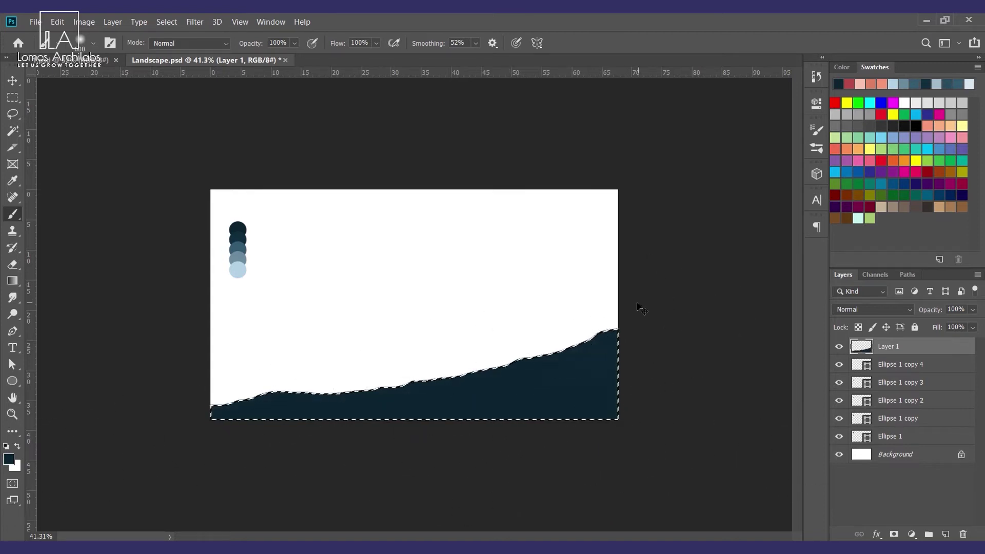
key("ctrl+d")
scroll(633, 322, "up", 1)
Step: Create a new layer beneath Layer 1 and lasso a second, taller hill across the canvas's middle and right
left_click(910, 365)
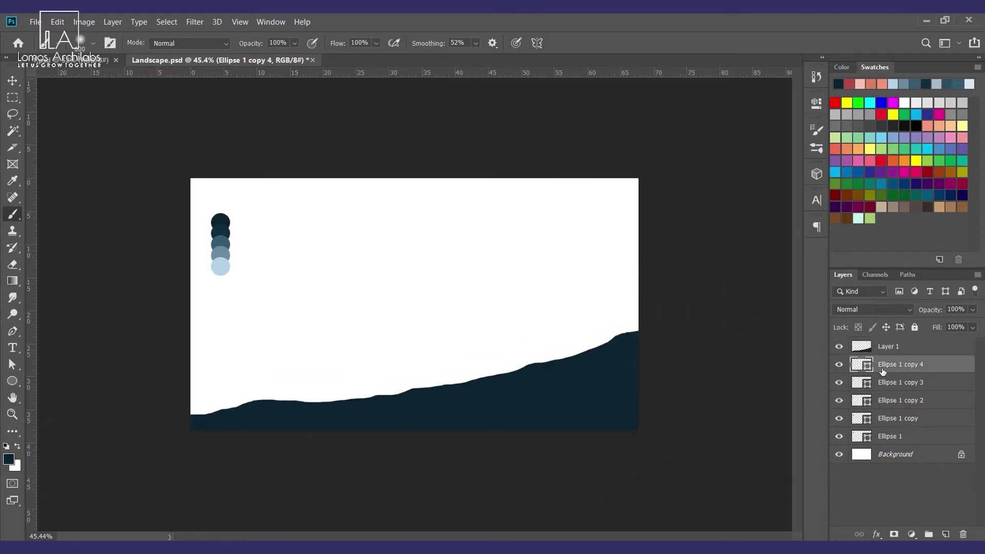
left_click(946, 535)
key("l")
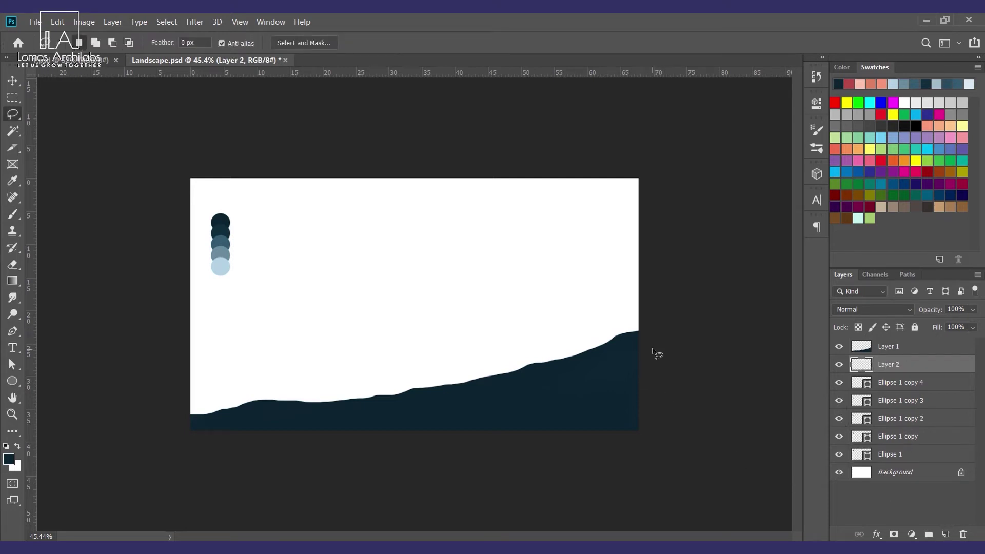
mouse_move(624, 349)
left_mouse_down()
mouse_move(577, 338)
mouse_move(420, 344)
mouse_move(229, 424)
mouse_move(287, 484)
mouse_move(609, 493)
mouse_move(691, 389)
mouse_move(705, 354)
mouse_move(625, 368)
left_mouse_up()
Step: Paint the second hill selection with the second-darkest palette colour and deselect it
key("b")
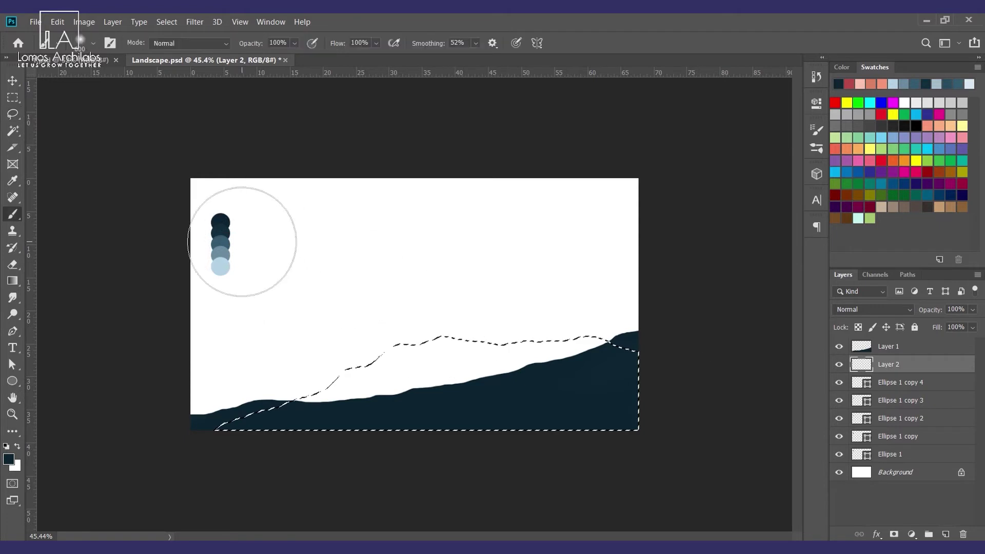
left_click(220, 224, "alt")
mouse_move(244, 415)
left_mouse_down()
mouse_move(320, 397)
mouse_move(814, 384)
mouse_move(93, 467)
mouse_move(220, 384)
left_mouse_up()
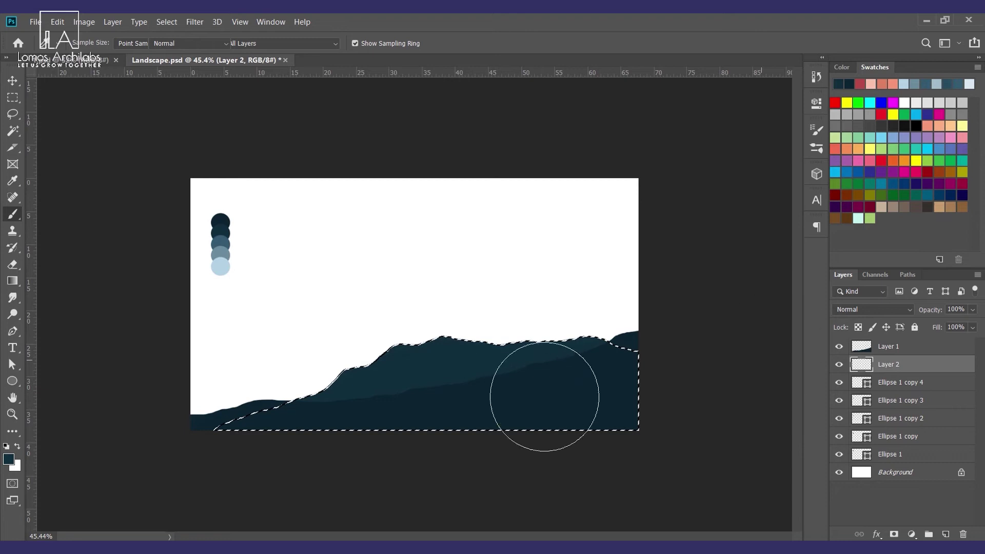
key("ctrl+d")
Step: Create a new layer beneath Layer 2 and lasso a third ridge spanning the canvas's full width
left_click(923, 382)
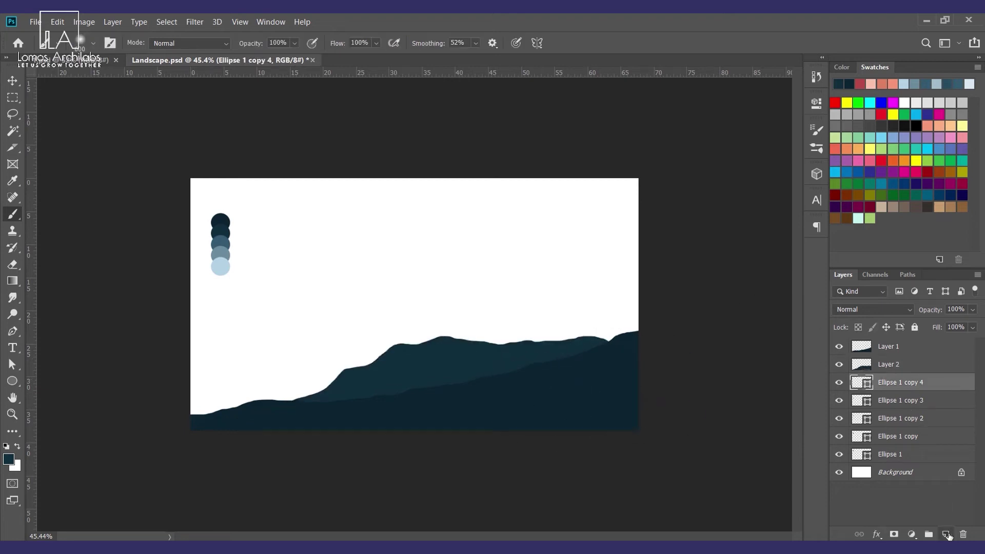
left_click(946, 534)
key("l")
mouse_move(188, 365)
left_mouse_down()
mouse_move(287, 336)
mouse_move(423, 357)
mouse_move(514, 335)
mouse_move(630, 326)
mouse_move(651, 339)
mouse_move(662, 399)
mouse_move(652, 470)
mouse_move(216, 453)
mouse_move(166, 446)
mouse_move(163, 356)
left_mouse_up()
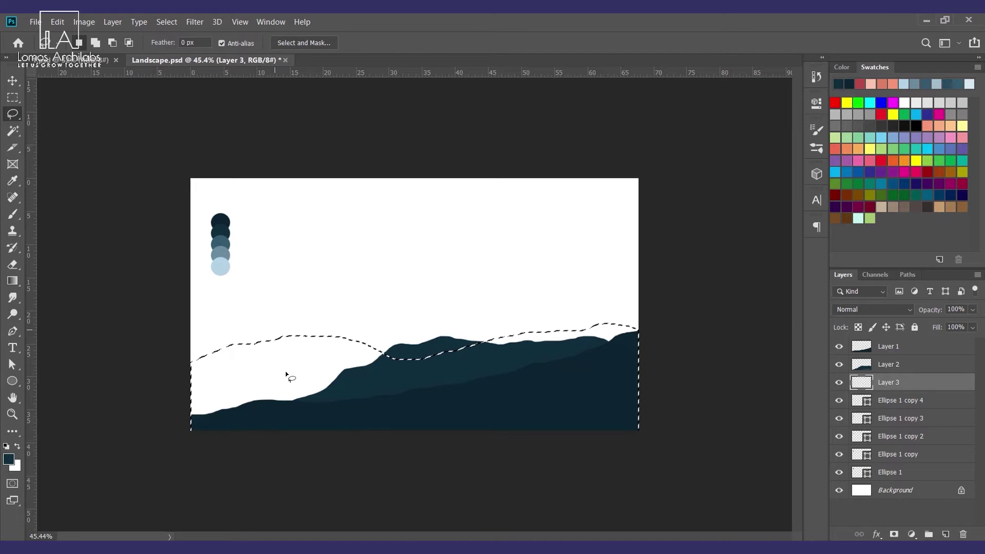
Step: Paint the third ridge selection with the palette's middle blue and deselect it
key("i")
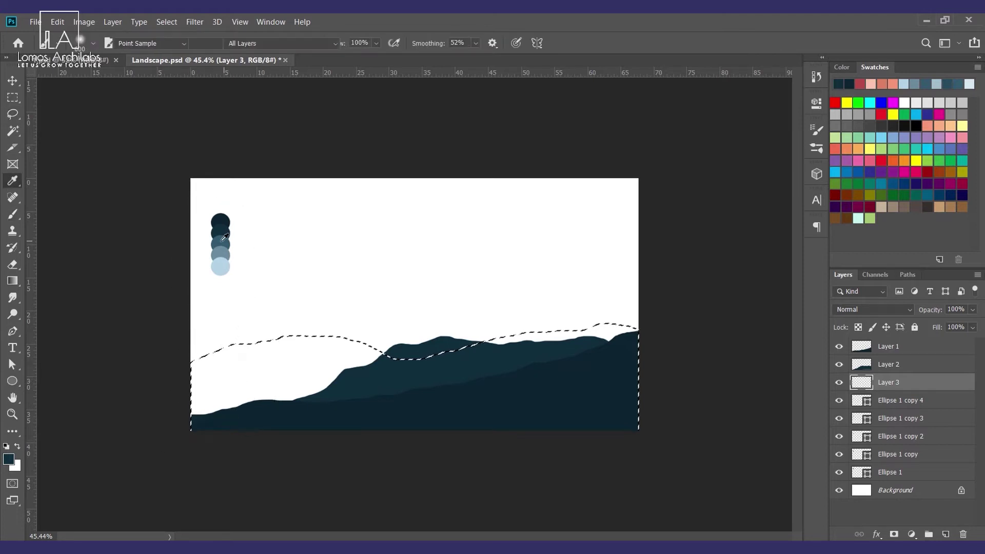
left_click(222, 239)
key("b")
mouse_move(224, 359)
left_mouse_down()
mouse_move(285, 351)
mouse_move(564, 354)
left_mouse_up()
mouse_move(733, 351)
left_mouse_down()
mouse_move(581, 372)
mouse_move(187, 384)
left_mouse_up()
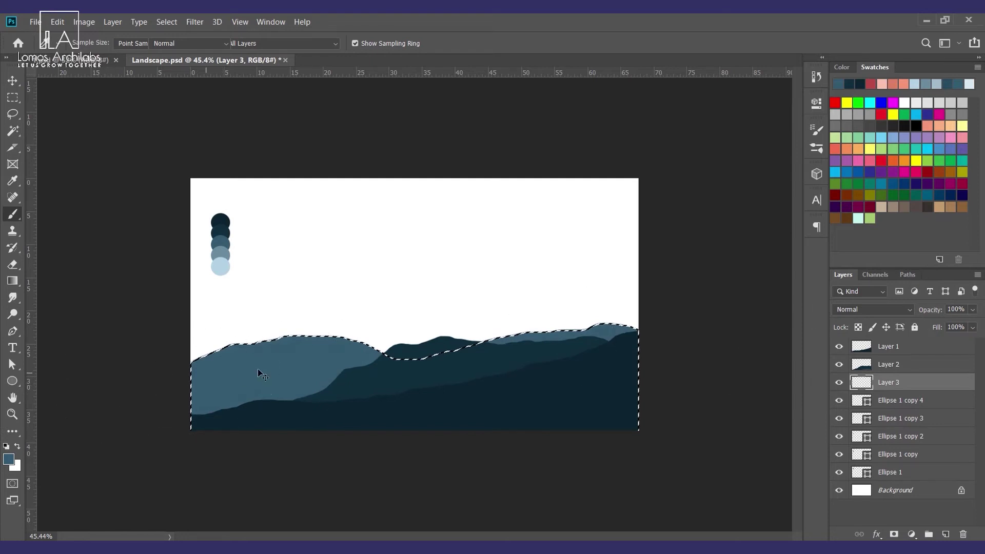
key("ctrl+d")
Step: Reshape the third ridge's left hill by lassoing a strip along its top edge and removing it, leaving a more irregular peak
key("e")
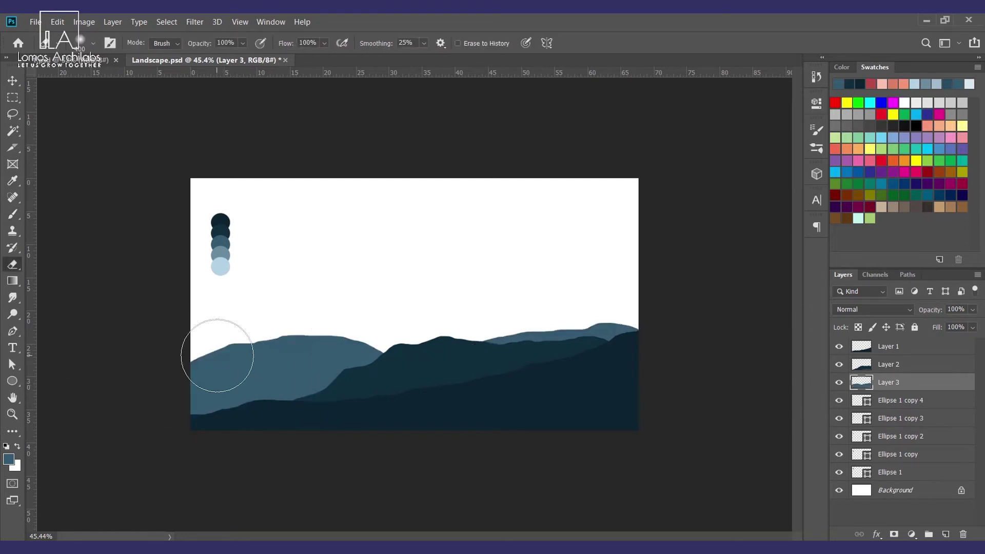
key("ctrl+plus")
key("l")
left_click_drag(162, 369, 196, 355)
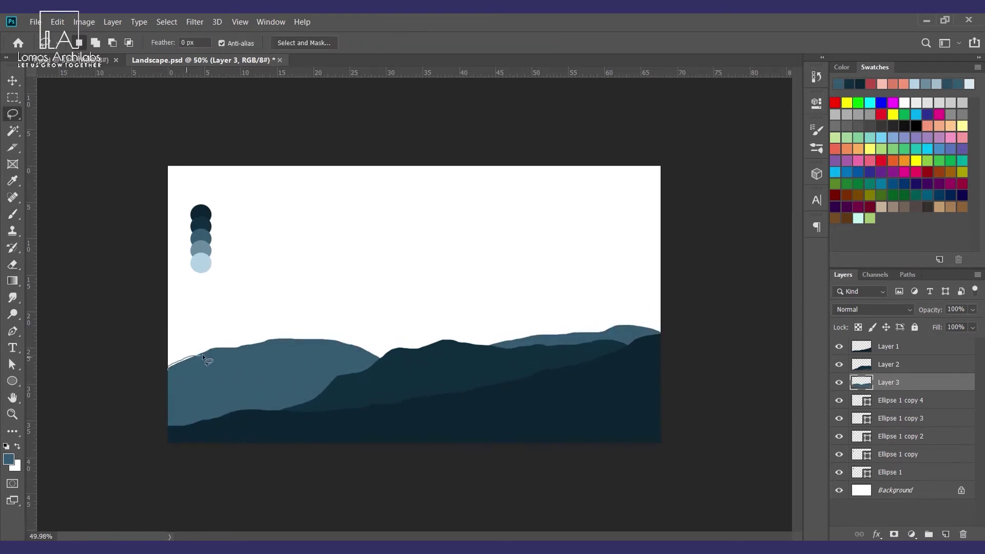
mouse_move(298, 347)
left_mouse_down()
mouse_move(408, 371)
mouse_move(416, 360)
mouse_move(382, 320)
mouse_move(171, 336)
left_mouse_up()
key("Return")
key("z")
key("ctrl+z")
key("l")
key("ctrl+d")
key("v")
scroll(355, 319, "down", 1)
left_click(669, 367)
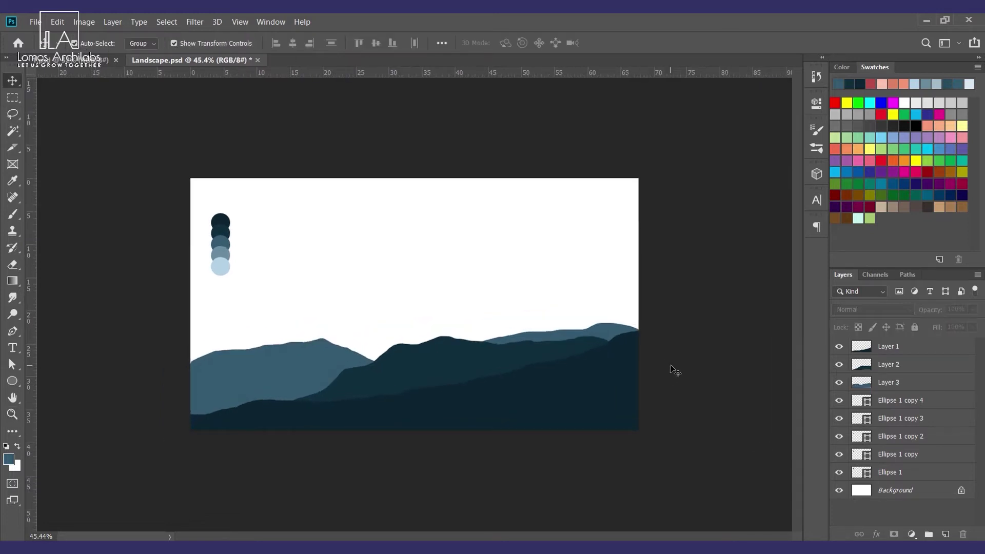
Step: Create a new layer beneath Layer 3 and lasso a fourth, higher ridge across the canvas's full width
key("l")
left_click(912, 409)
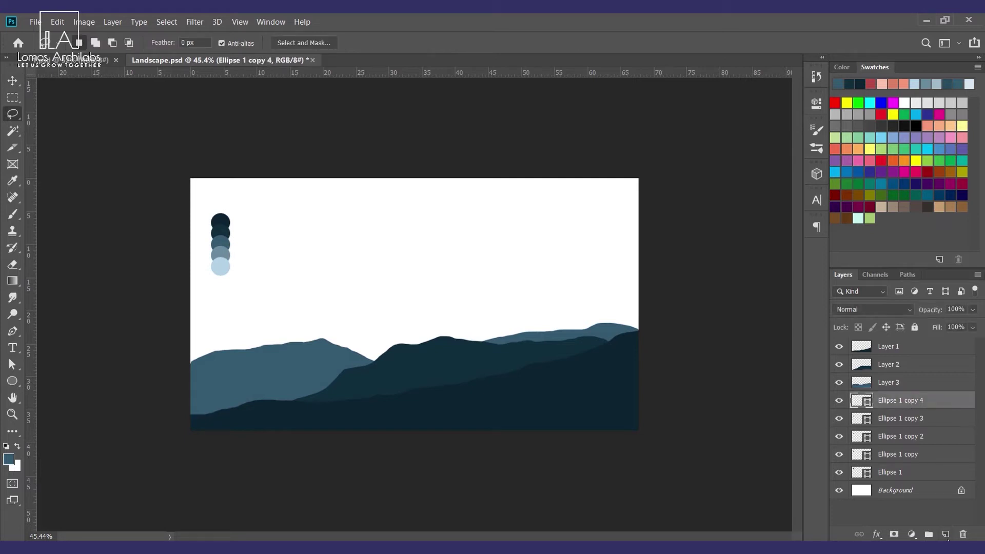
left_click(945, 533)
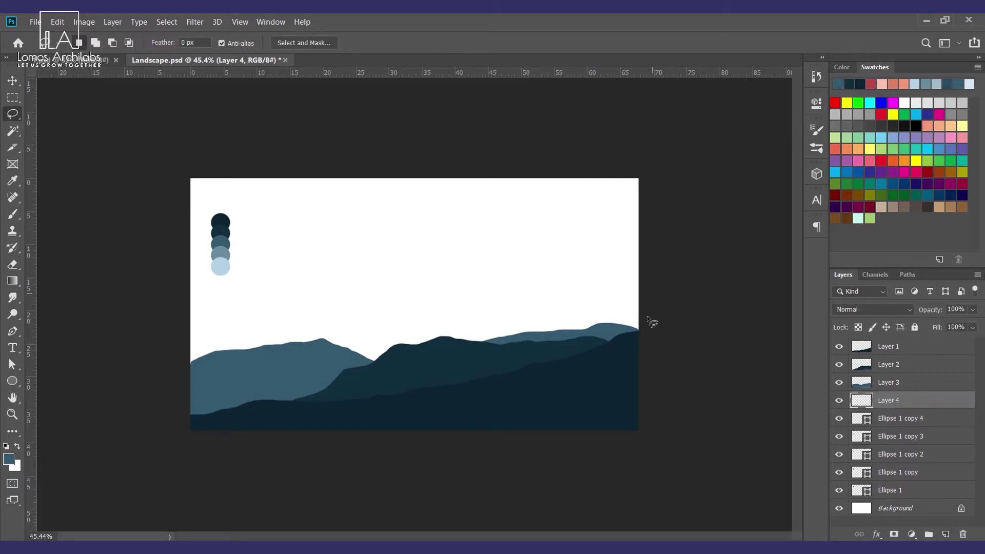
left_click_drag(543, 310, 545, 310)
mouse_move(672, 345)
left_mouse_down()
mouse_move(681, 336)
mouse_move(617, 316)
mouse_move(395, 301)
mouse_move(351, 322)
left_mouse_up()
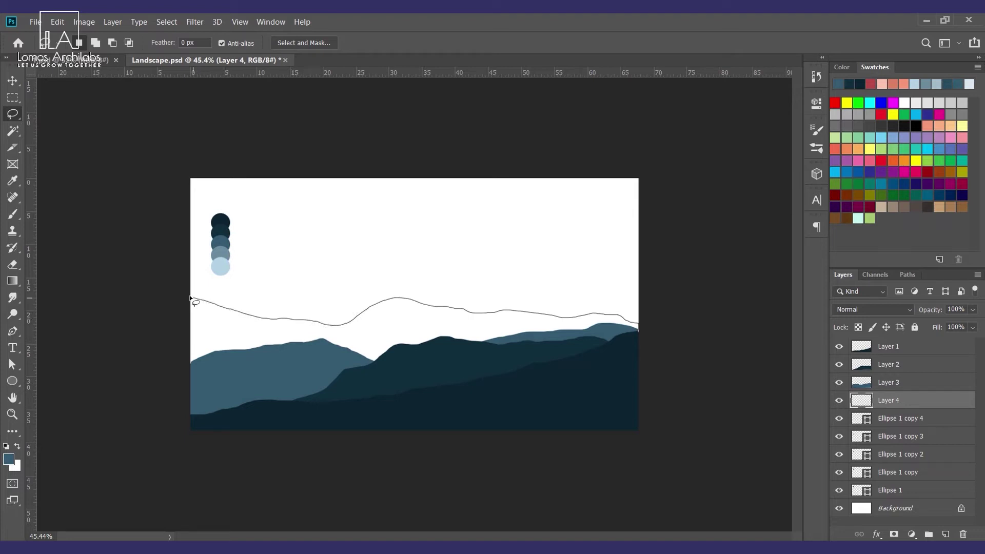
left_click_drag(189, 296, 193, 429)
mouse_move(266, 455)
left_mouse_down()
mouse_move(684, 442)
mouse_move(692, 333)
left_mouse_up()
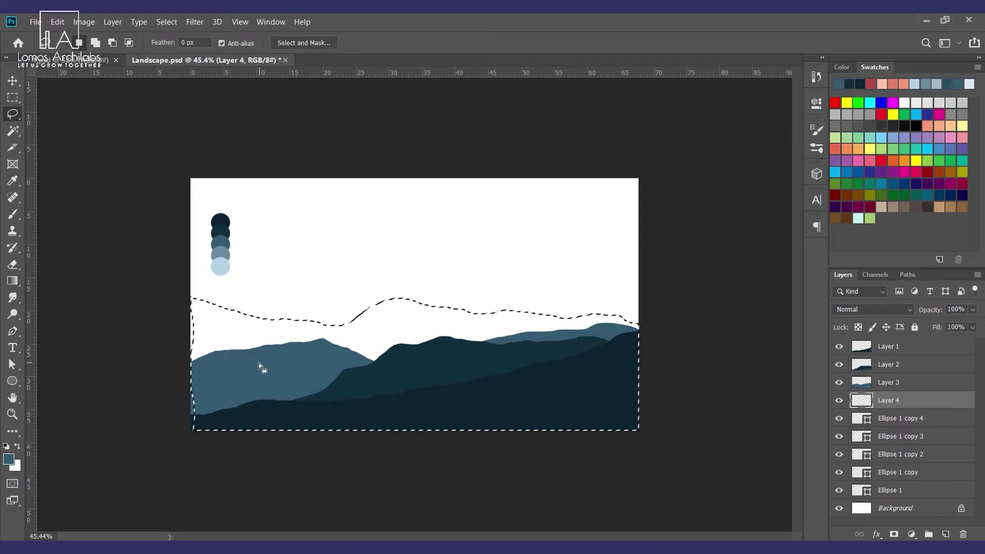
Step: Add a rectangular marquee strip to the fourth ridge selection so it fills the gap along the canvas's left edge
key("m")
mouse_move(189, 341)
left_mouse_down()
mouse_move(184, 433)
mouse_move(192, 470)
mouse_move(204, 466)
left_mouse_up()
scroll(214, 232, "up", 2, "alt")
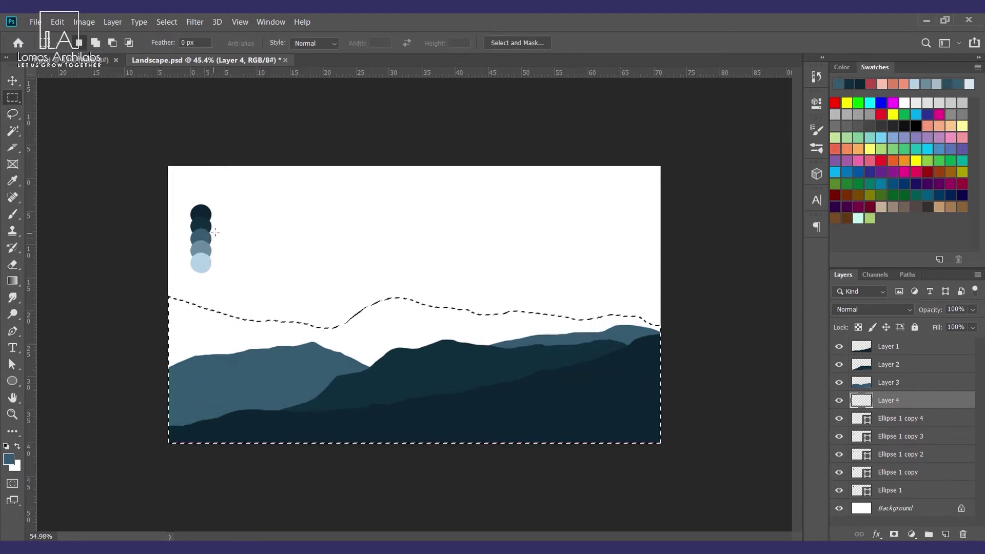
Step: Paint the fourth ridge selection on Layer 4 with the palette's second-lightest grey-blue and deselect it
scroll(214, 232, "up", 2)
scroll(214, 232, "down", 2)
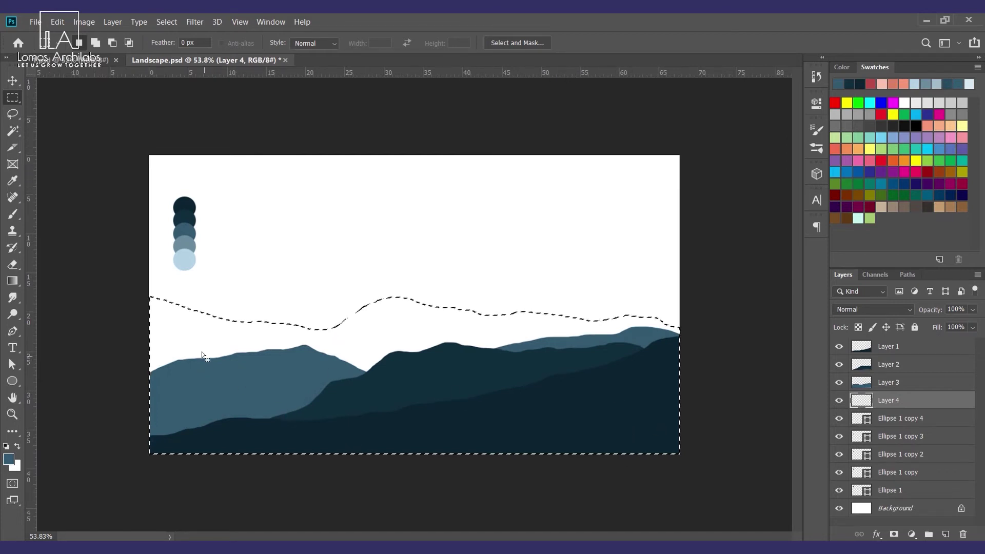
key("i")
scroll(202, 339, "down", 1)
left_click(209, 241)
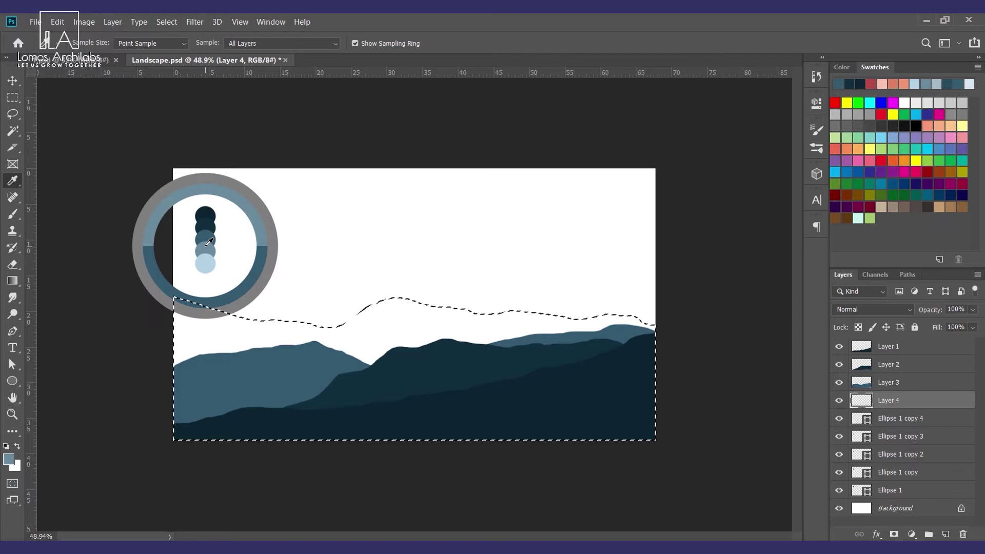
key("b")
left_click_drag(158, 369, 246, 338)
mouse_move(396, 364)
left_mouse_down()
mouse_move(756, 309)
mouse_move(570, 327)
mouse_move(132, 297)
left_mouse_up()
key("ctrl+d")
key("v")
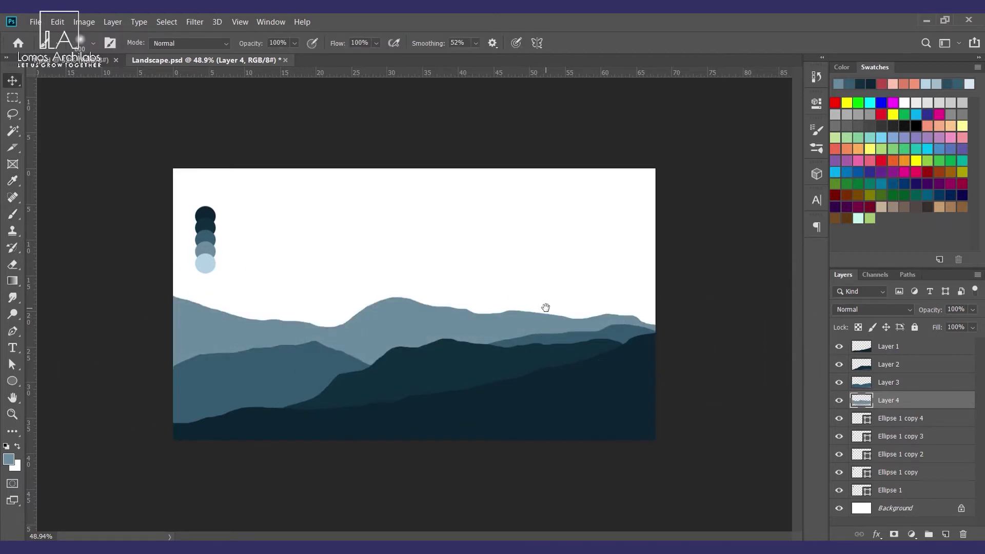
scroll(678, 430, "down", 2)
left_click(633, 410)
scroll(633, 410, "up", 2)
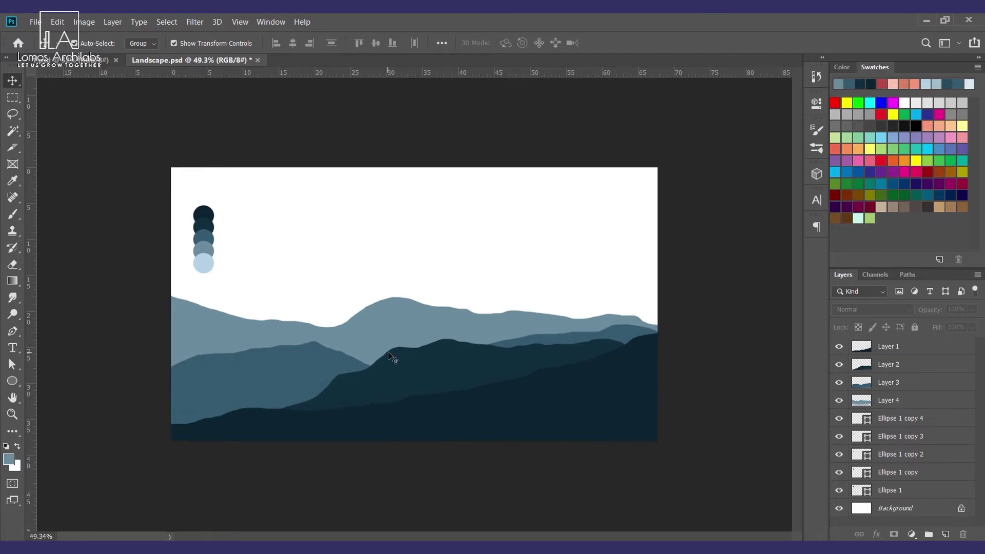
Step: Create a new layer beneath Layer 4 and lasso a fifth ridge across the full width, rising highest towards the canvas's right side
scroll(393, 359, "up", 1)
key("l")
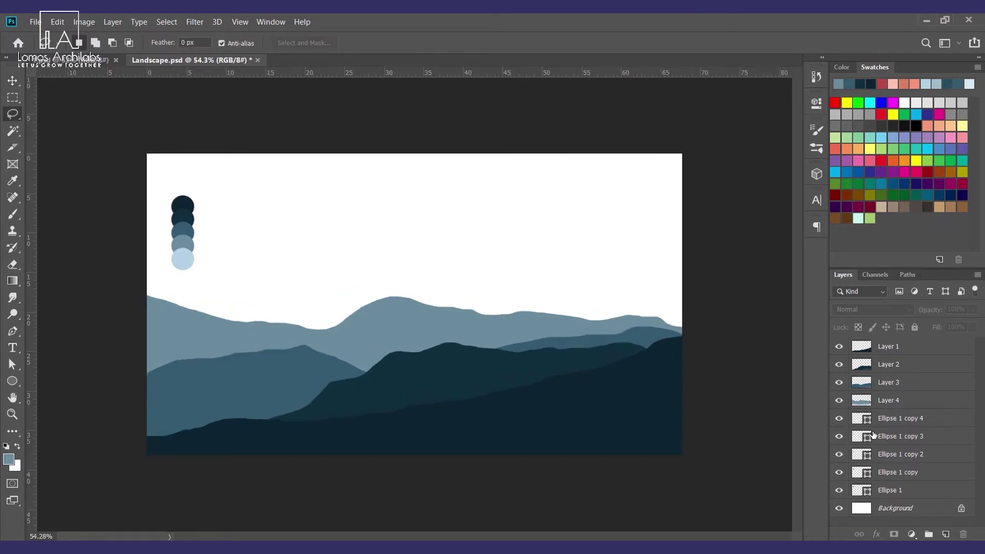
left_click(884, 418)
left_click(945, 533)
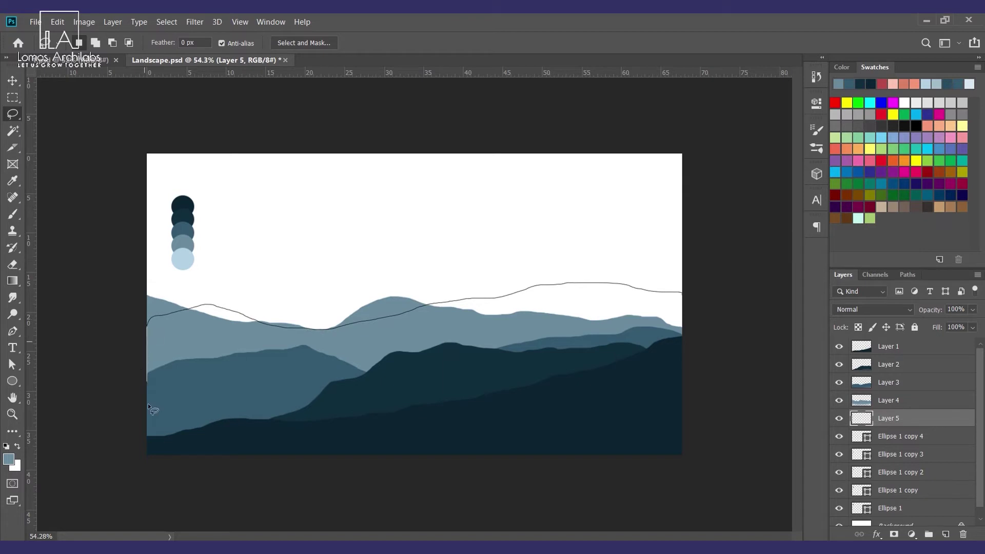
mouse_move(160, 454)
left_mouse_down()
mouse_move(252, 473)
mouse_move(515, 488)
left_mouse_up()
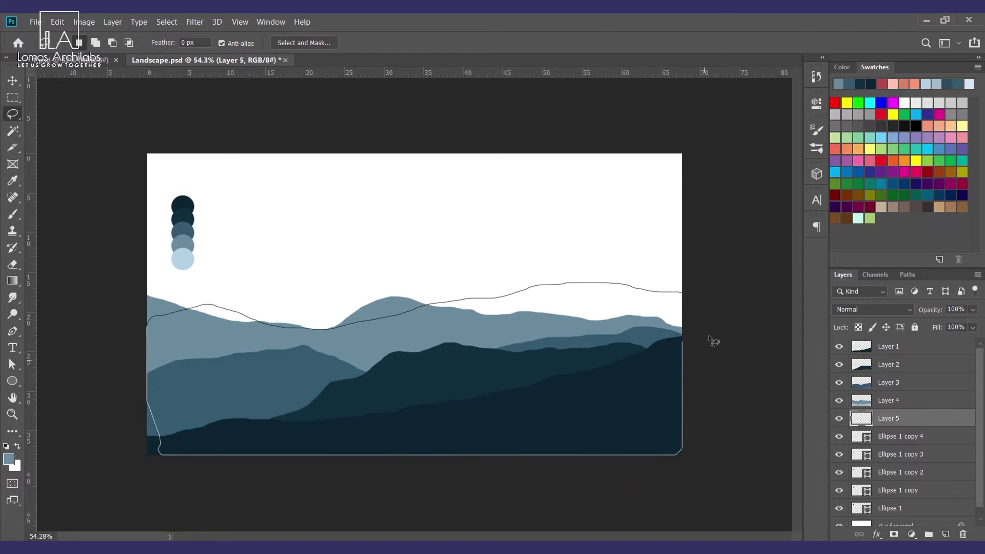
left_click_drag(718, 295, 719, 292)
Step: Paint the fifth ridge selection with the palette's lightest blue and deselect it
key("b")
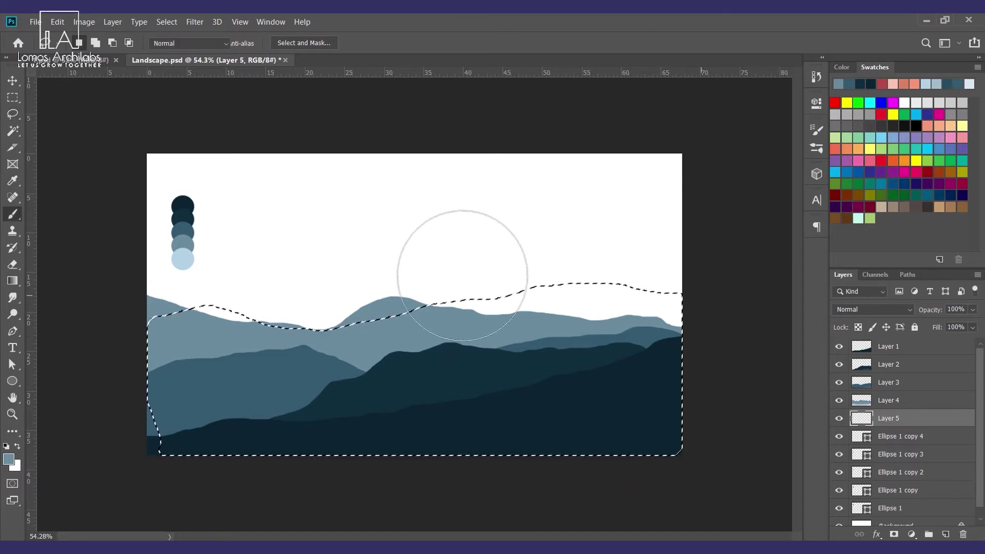
key("i")
left_click(184, 254)
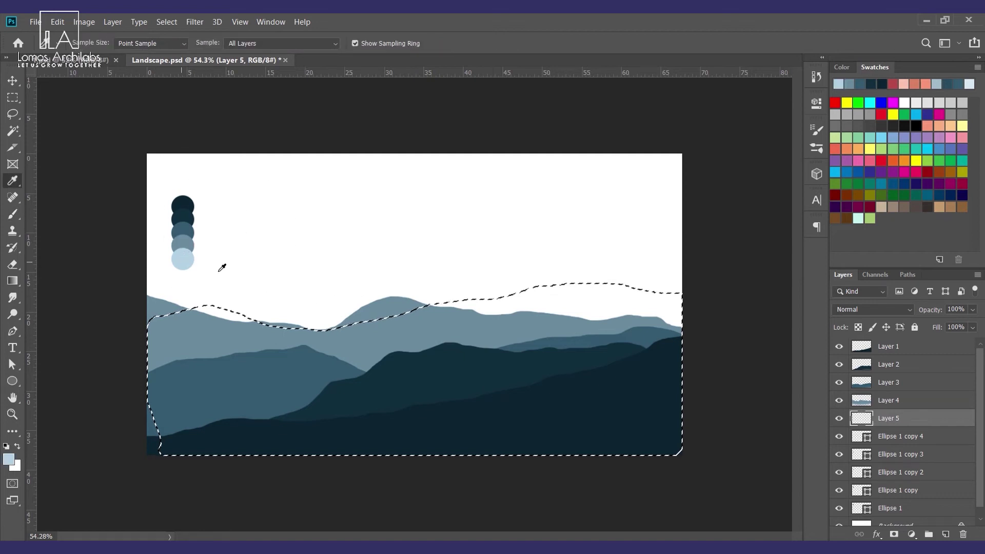
key("b")
mouse_move(582, 307)
left_mouse_down()
mouse_move(660, 286)
mouse_move(538, 308)
left_mouse_up()
left_click_drag(249, 324, 99, 341)
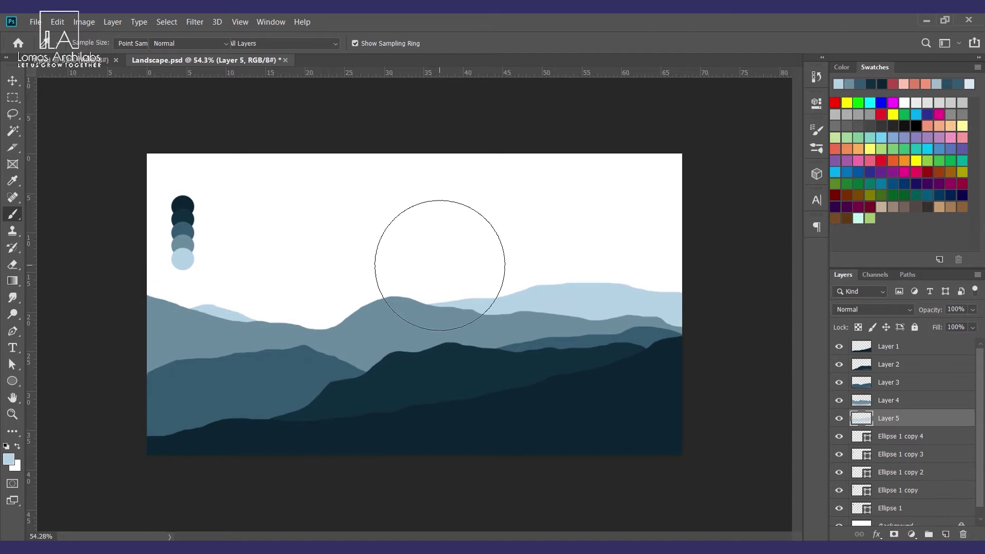
key("ctrl+d")
key("v")
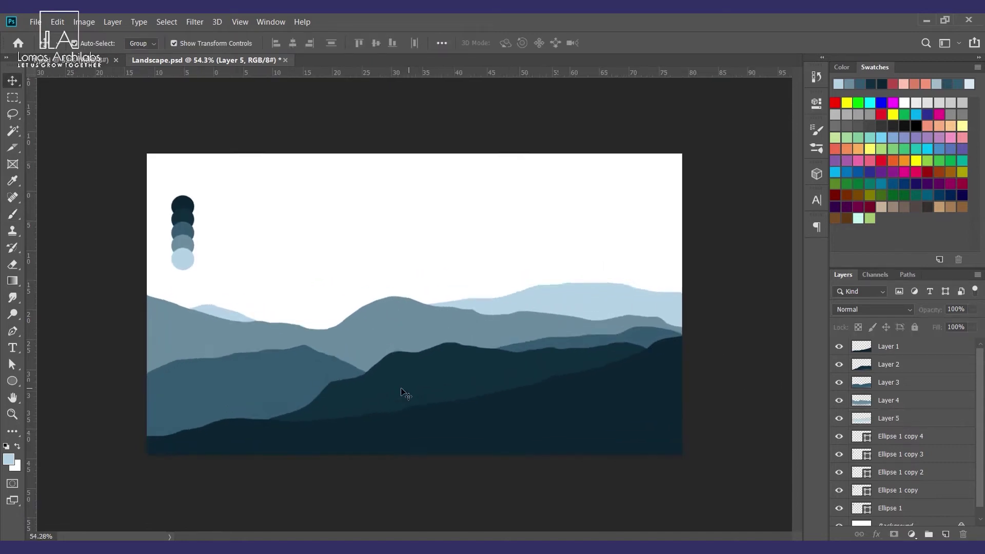
scroll(405, 394, "up", 3)
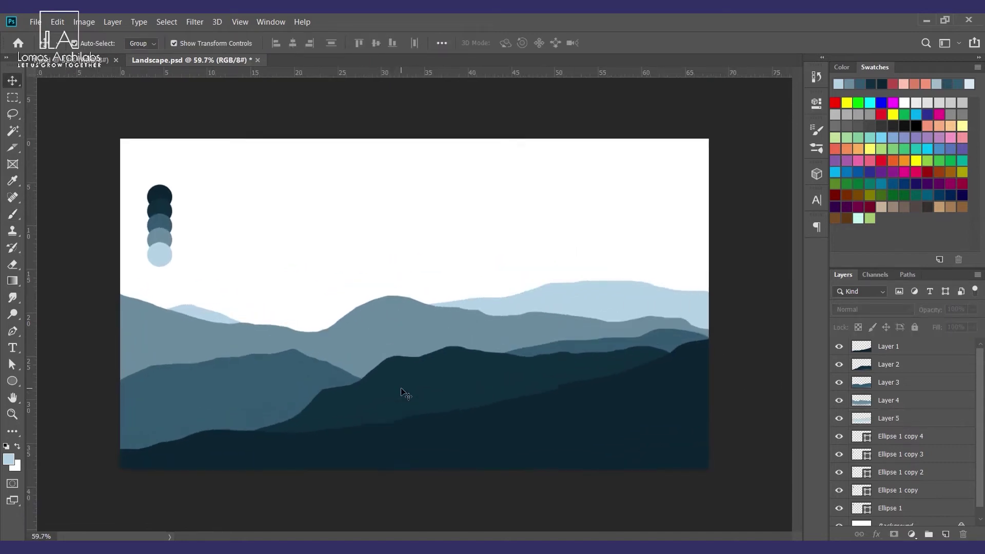
scroll(686, 440, "up", 1)
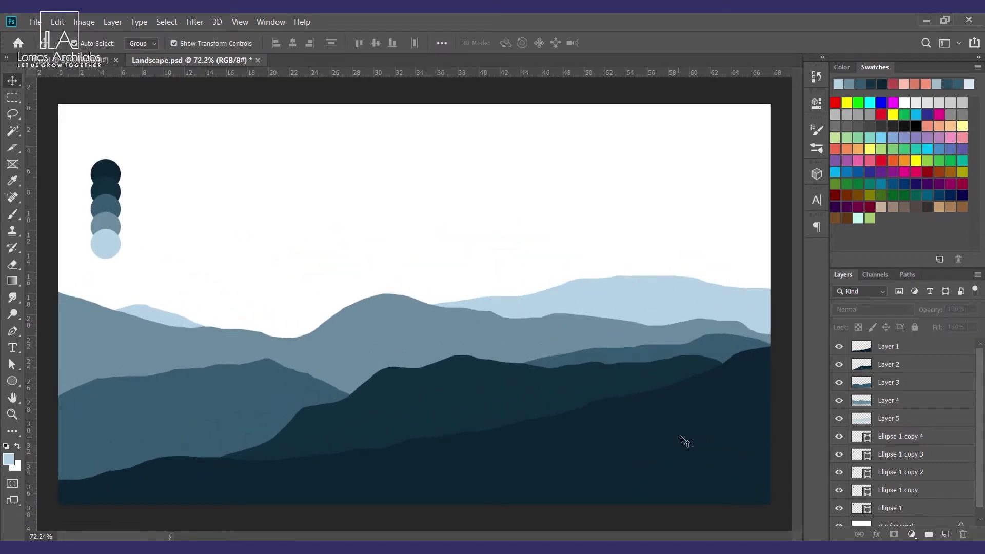
scroll(491, 337, "down", 2)
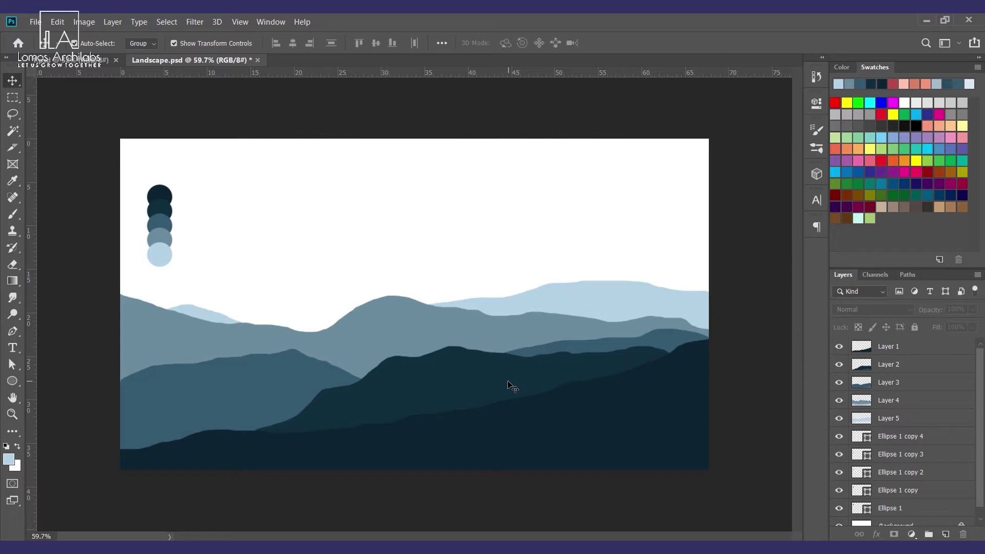
Step: Try shifting the front ridge and the ridges behind it vertically, and undo the moves
left_click(599, 373)
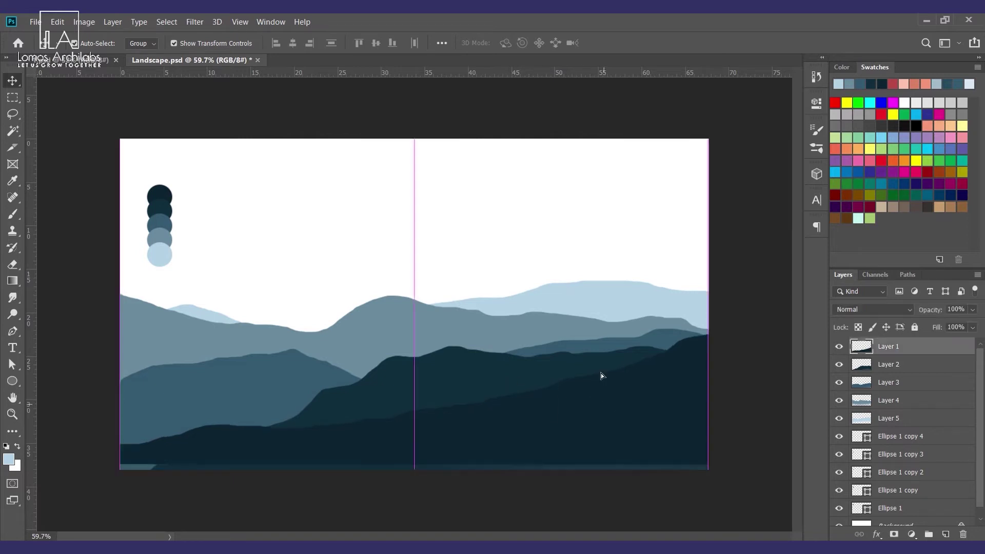
left_click(445, 375)
left_click_drag(386, 314, 383, 300)
key("ctrl+z")
left_click(718, 351)
scroll(495, 352, "down", 3)
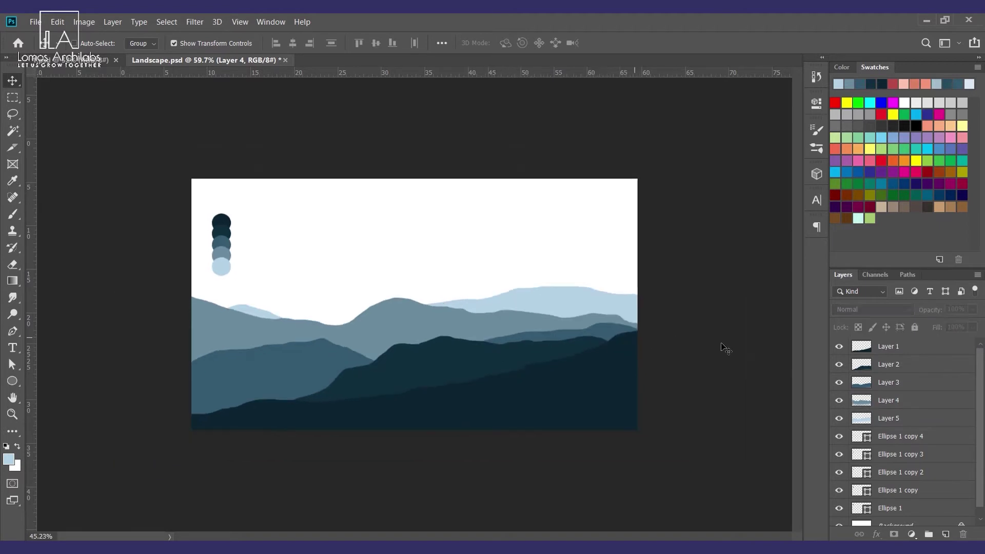
Step: Create a new layer directly above the Background and fill the sky with a vertical light-blue gradient fading out towards the ridges
key("g")
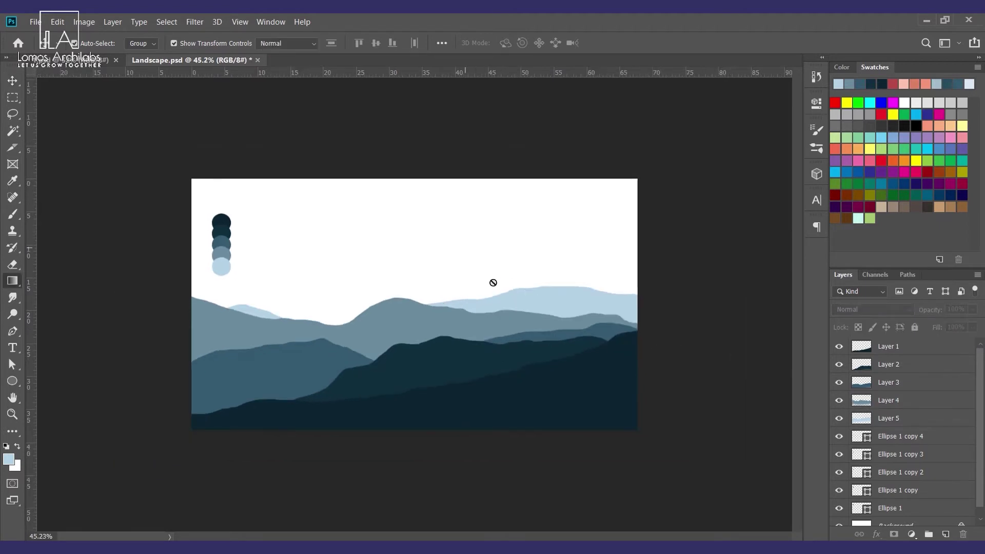
scroll(893, 505, "down", 1)
left_click(907, 521)
left_click(945, 534)
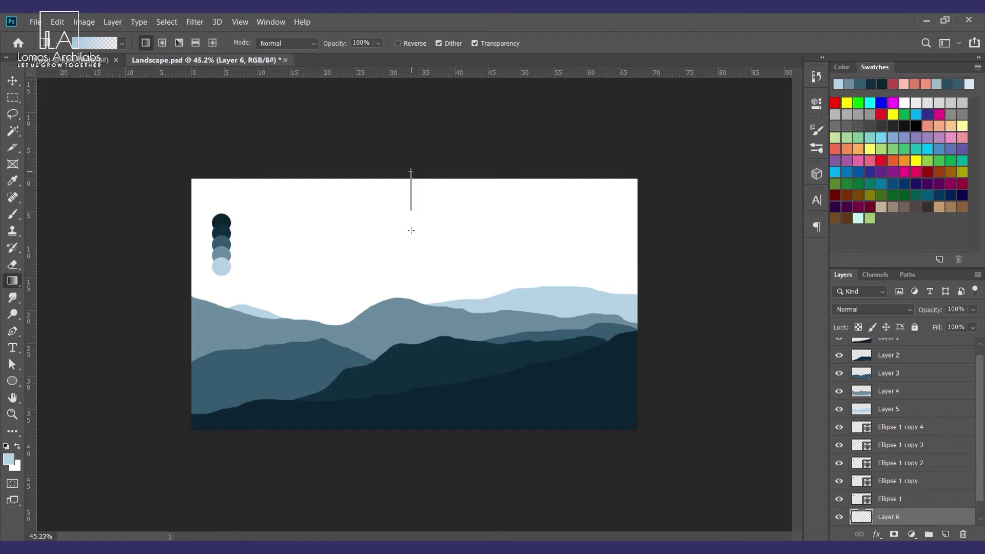
left_click_drag(411, 230, 411, 311)
key("ctrl+z")
left_click_drag(402, 203, 402, 341)
key("ctrl+z")
scroll(423, 249, "up", 2)
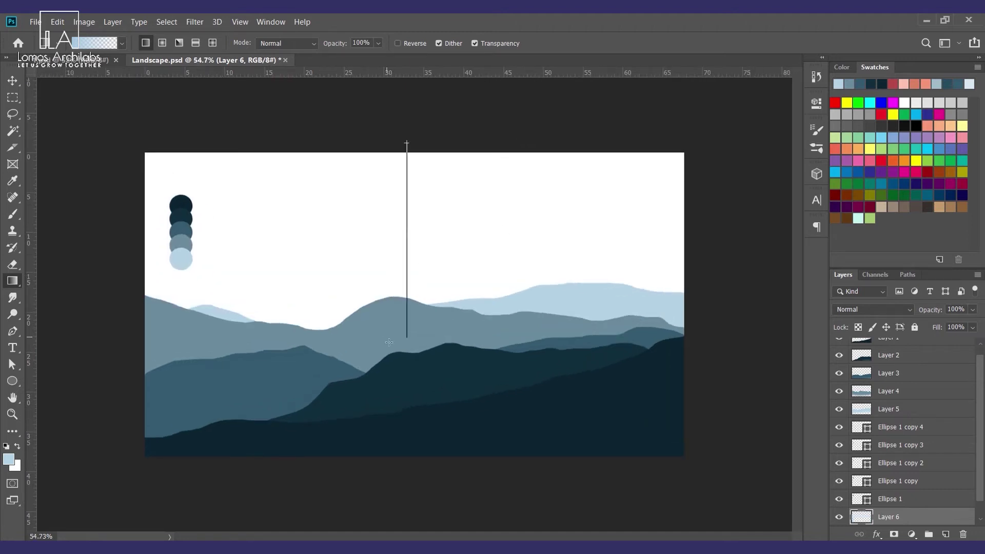
left_click_drag(388, 342, 389, 342)
scroll(528, 312, "up", 1)
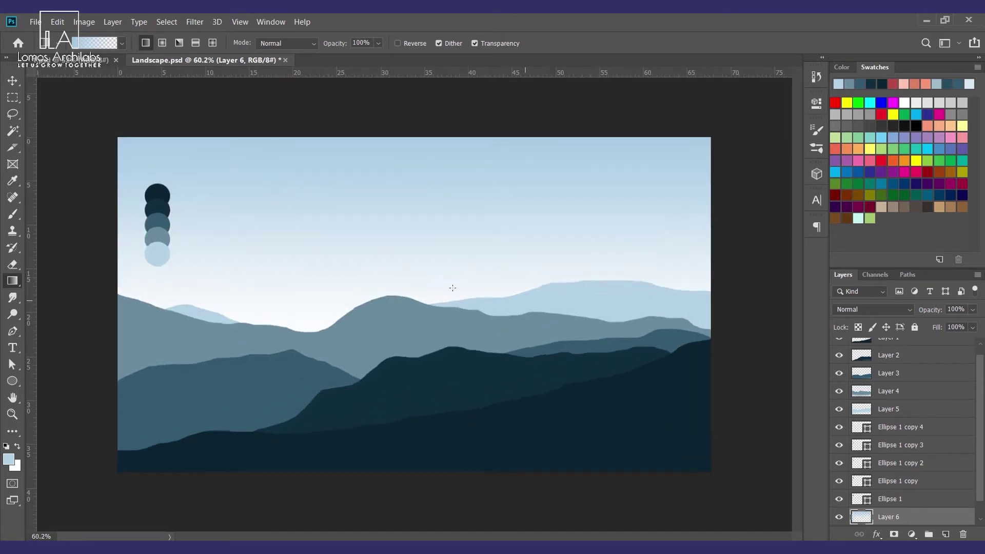
scroll(387, 286, "up", 1)
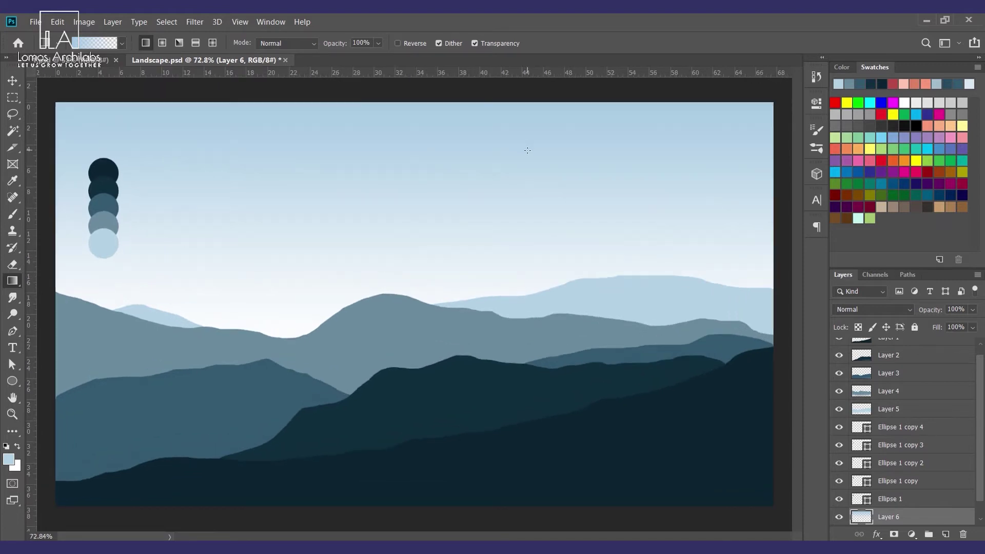
scroll(344, 282, "down", 1)
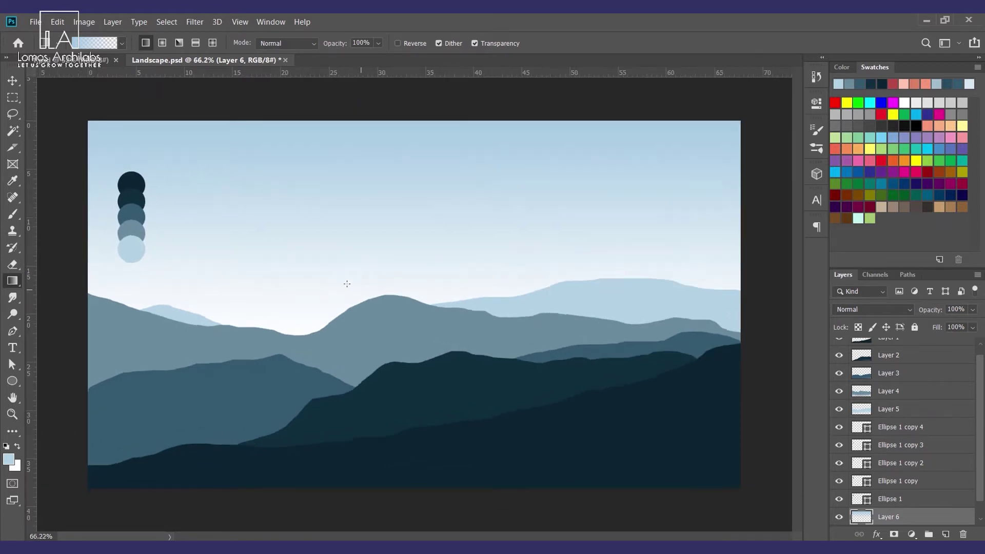
Step: Try a full-width rectangular marquee over the lower sky and ridge tops, and discard the selection
key("m")
scroll(81, 238, "down", 1)
left_click_drag(81, 240, 737, 345)
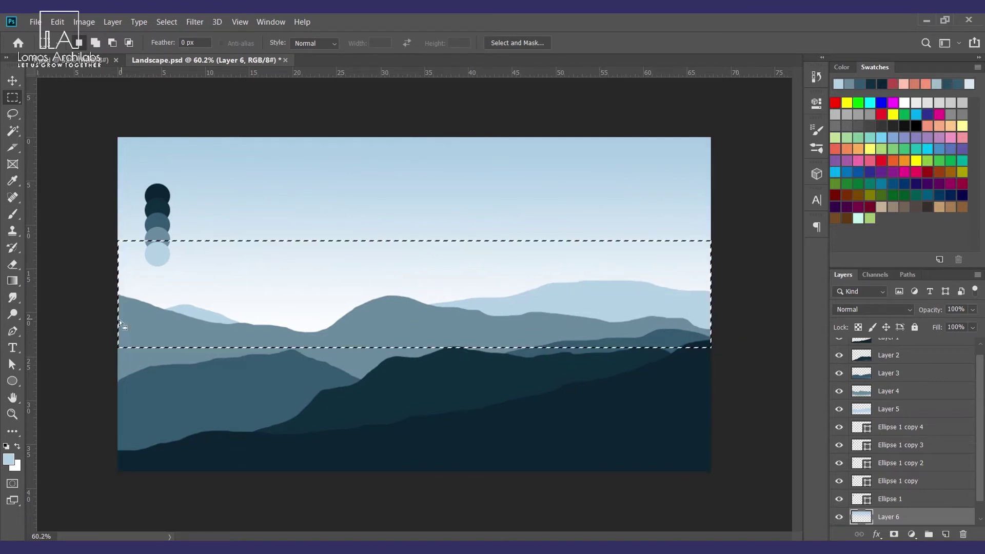
left_click(767, 318)
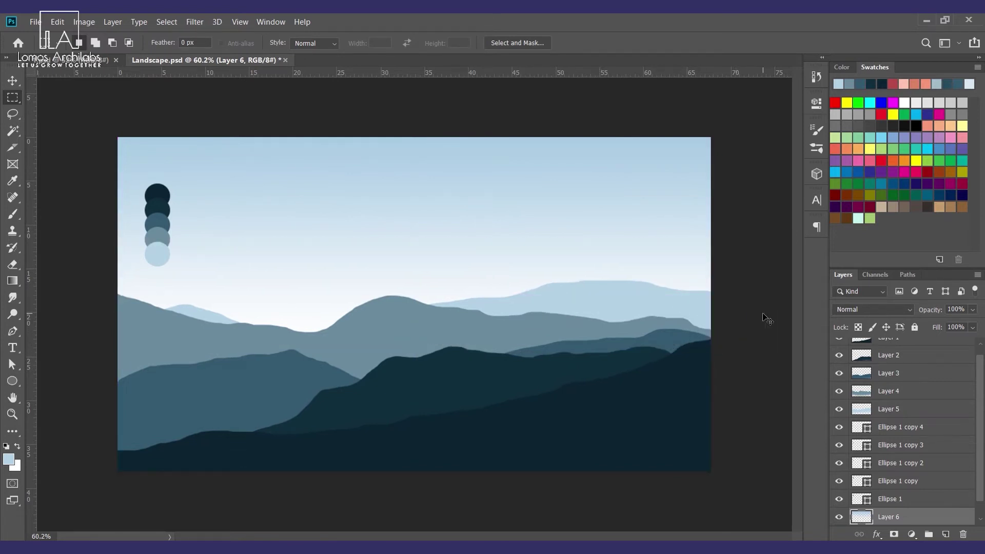
key("v")
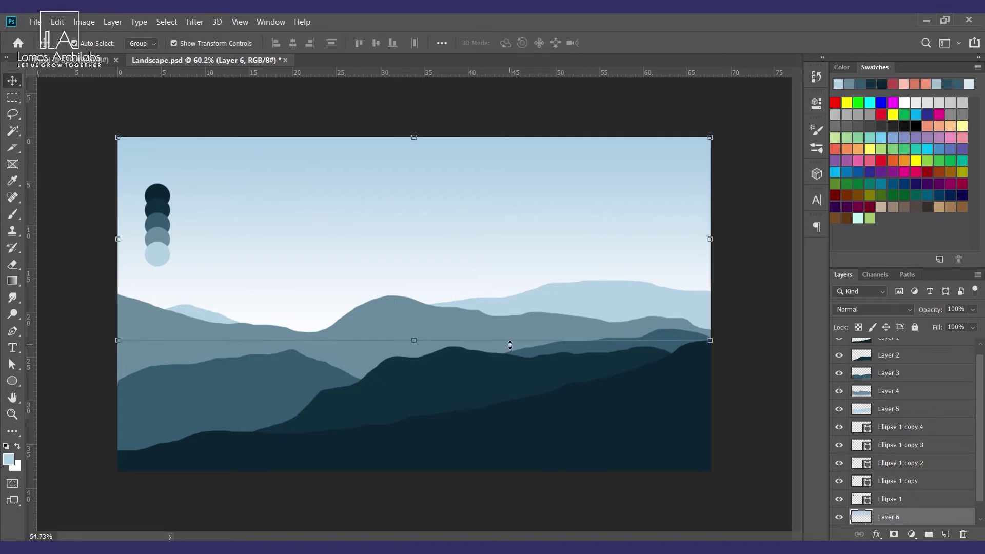
Step: Try reversing the sky gradient so light blue fades upward from the ridges, and undo it together with its new layer
scroll(511, 348, "down", 1)
key("ctrl+z")
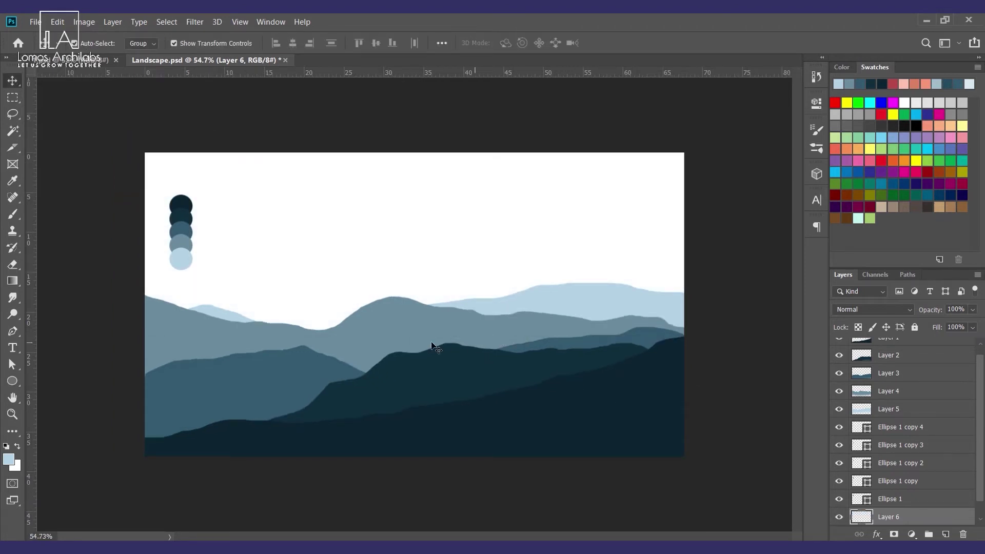
key("g")
left_click_drag(398, 398, 398, 211)
key("ctrl+z")
left_click_drag(481, 416, 548, 126)
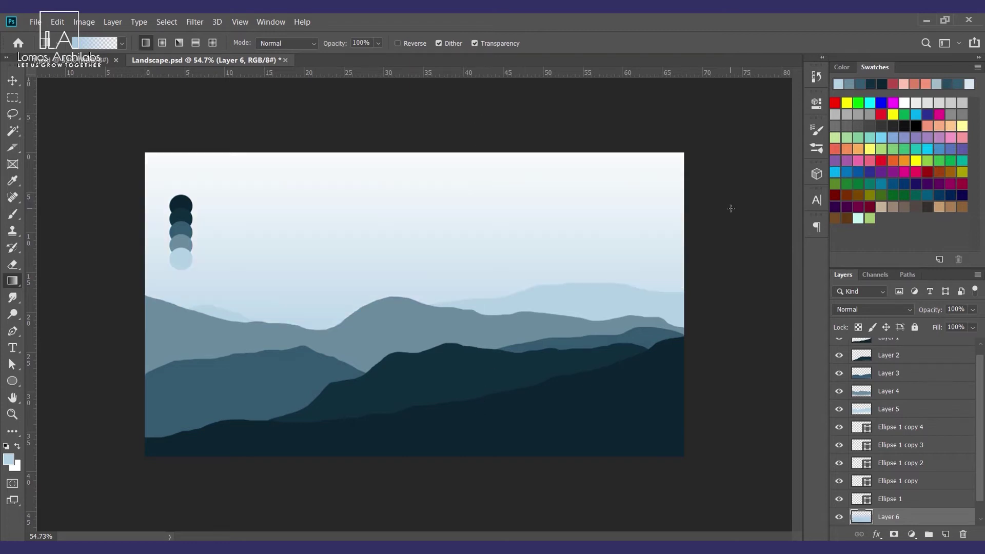
key("ctrl+z")
key("ctrl+z")
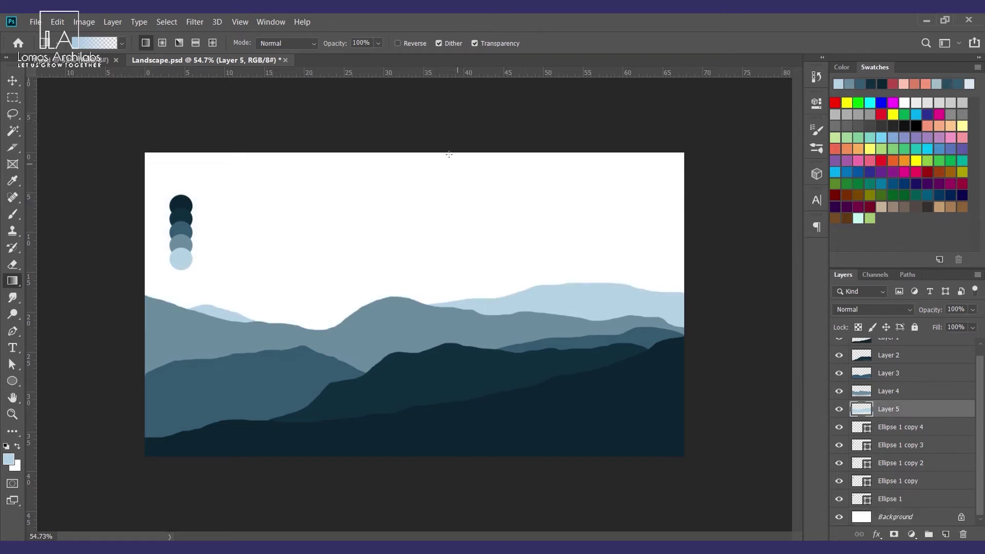
Step: Try a downward light-blue sky gradient directly on the fifth ridge's layer, and undo it
left_click_drag(431, 174, 431, 313)
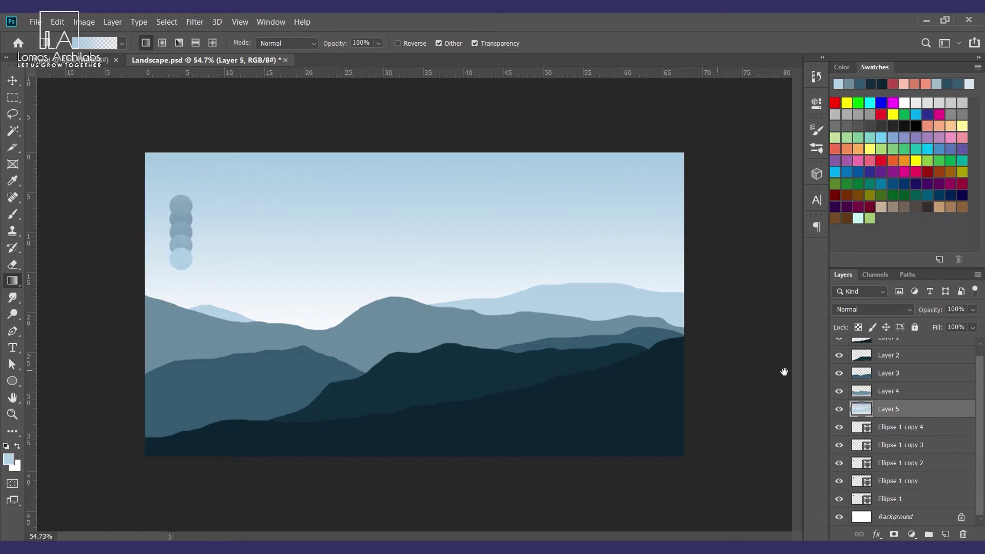
key("v")
key("ctrl+z")
Step: Create a new layer beneath Layer 5 and apply a light-blue sky gradient fading from the canvas's top down to the ridges
left_click(903, 428)
left_click(945, 534)
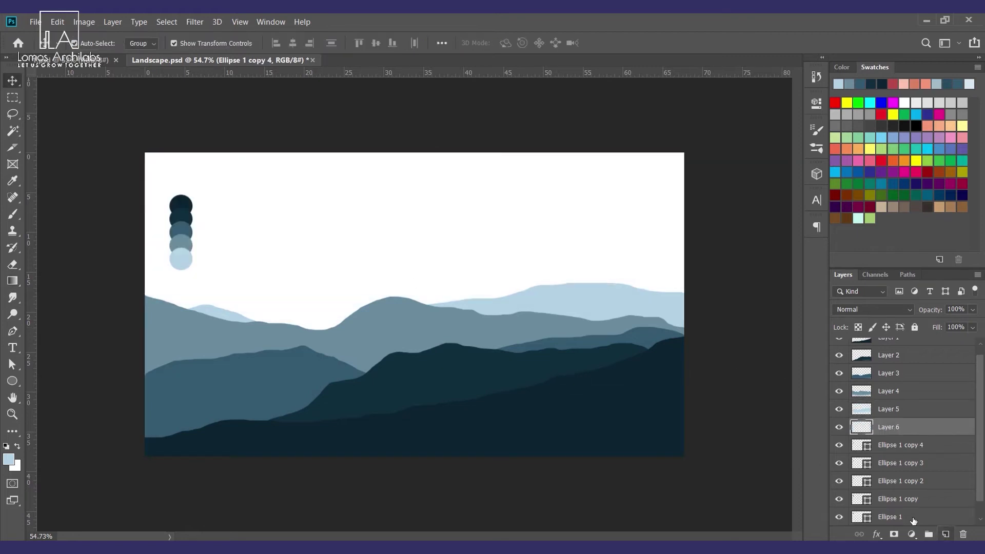
key("g")
left_click_drag(441, 122, 441, 396)
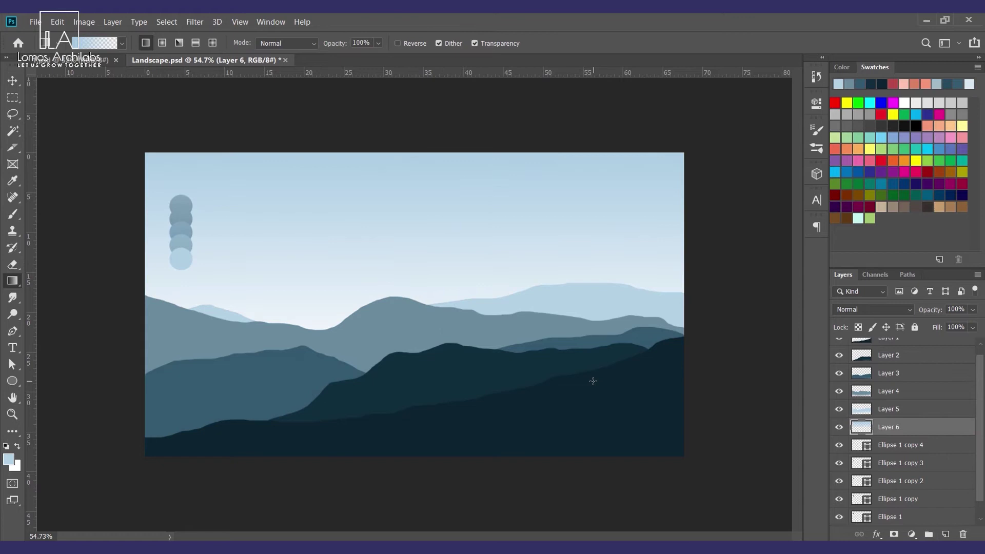
key("ctrl+z")
left_click_drag(392, 264, 413, 335)
key("v")
scroll(398, 262, "down", 1)
left_click(612, 45)
Step: Delete the five ellipse layers that make up the colour palette and save the document
scroll(889, 450, "down", 1)
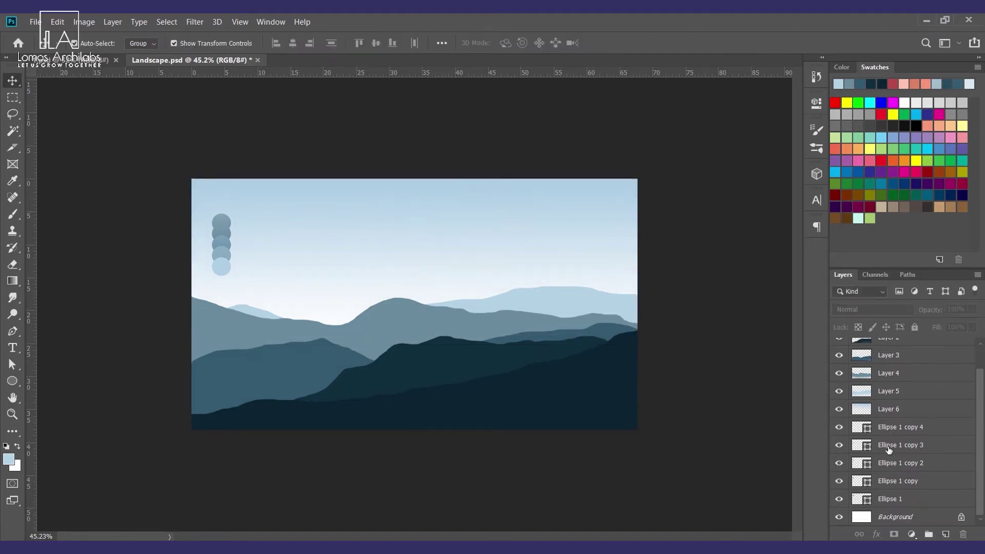
left_click(904, 435)
left_click(901, 500, "shift")
key("Delete")
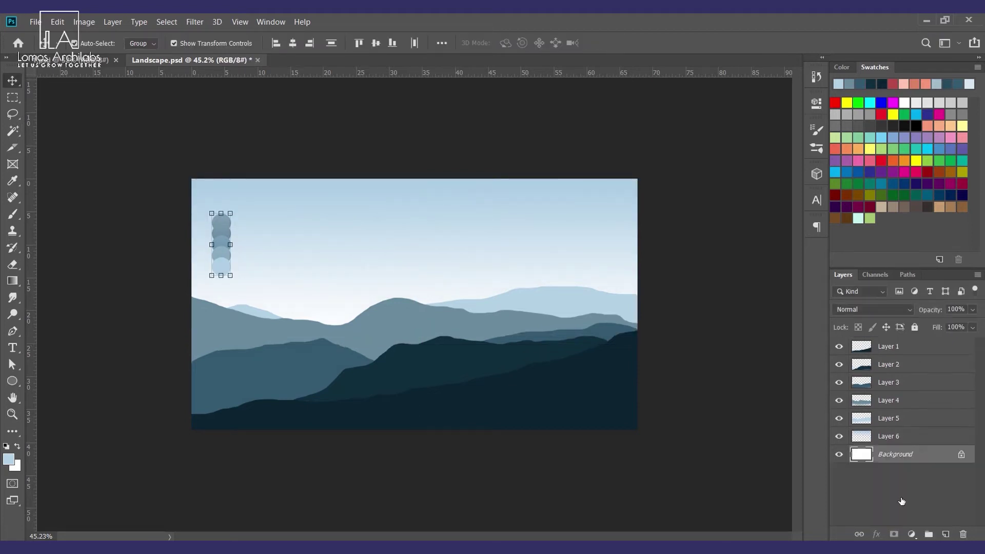
scroll(564, 469, "down", 1)
left_click(564, 470)
scroll(500, 296, "up", 5)
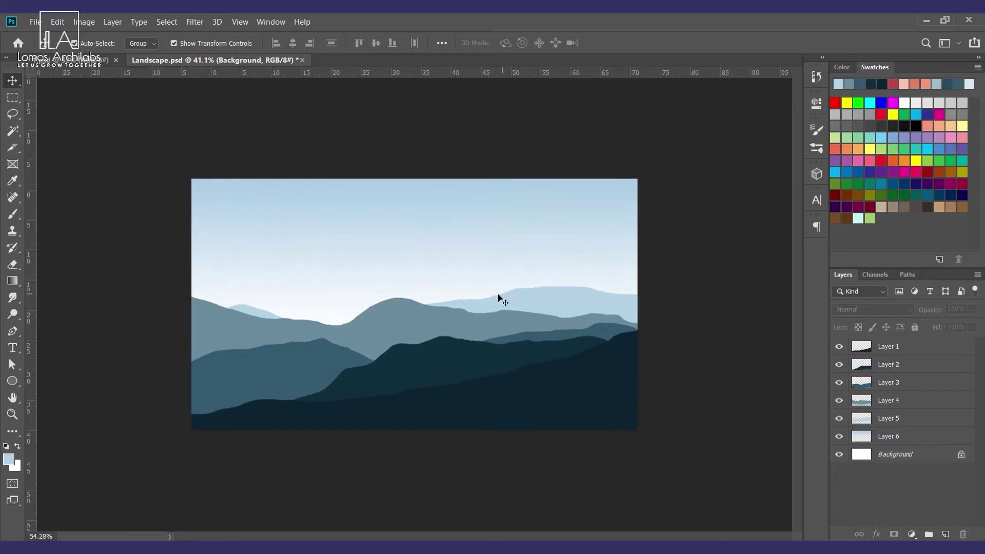
key("ctrl+s")
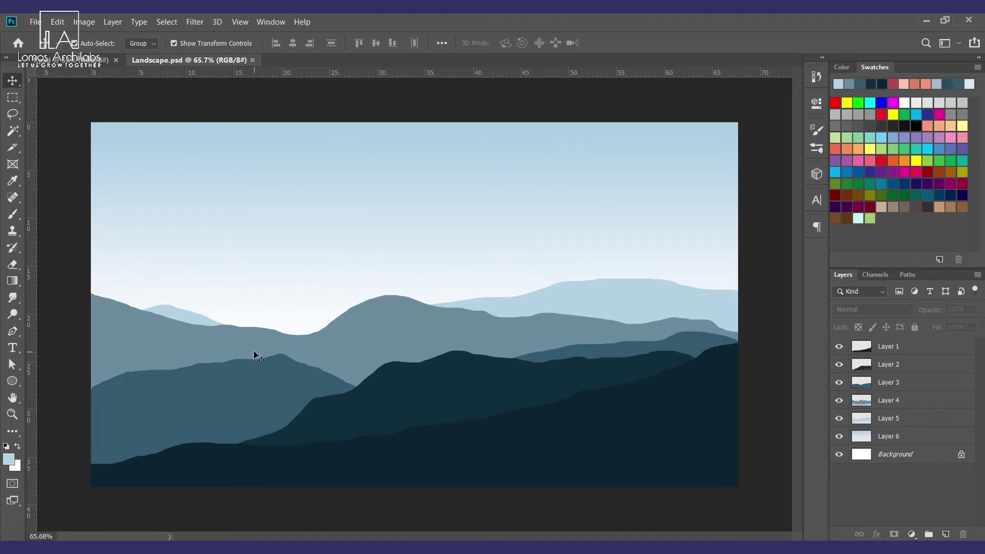
Step: Select the foreground ridge's area on Layer 1 with the Magic Wand
scroll(255, 354, "down", 1)
left_click(373, 344)
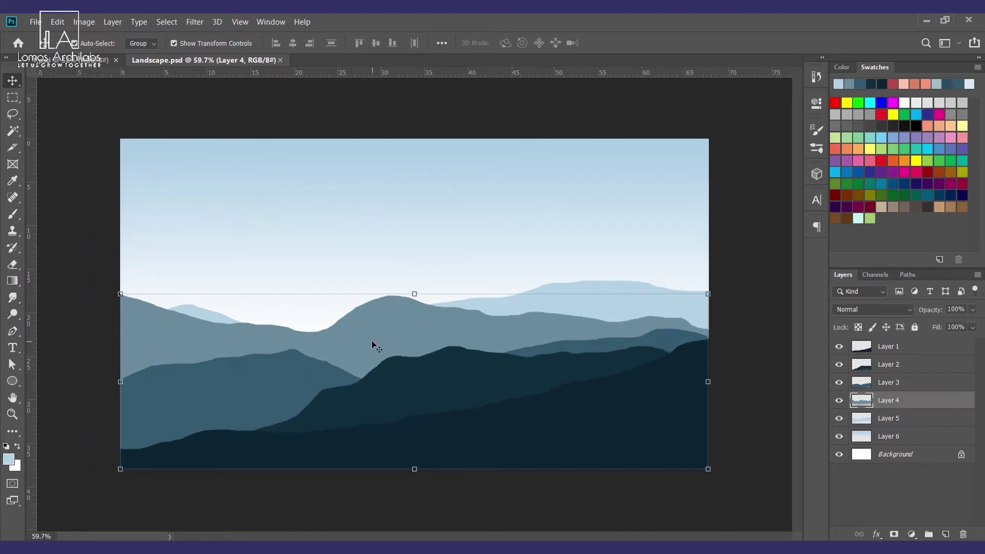
left_click(649, 421)
key("w")
left_click(644, 424)
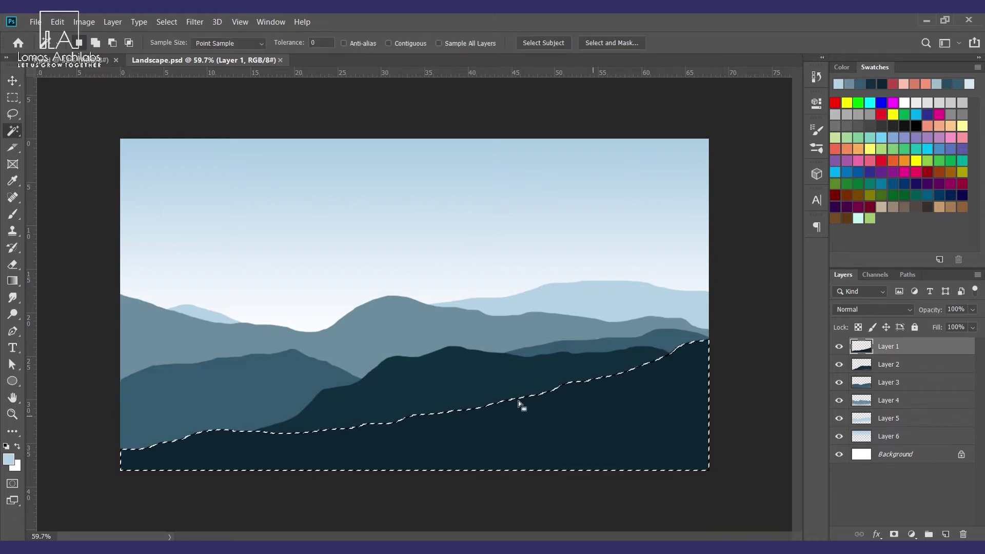
Step: Try a light-blue brush stroke across the selected foreground ridge, and undo it
scroll(518, 401, "down", 1)
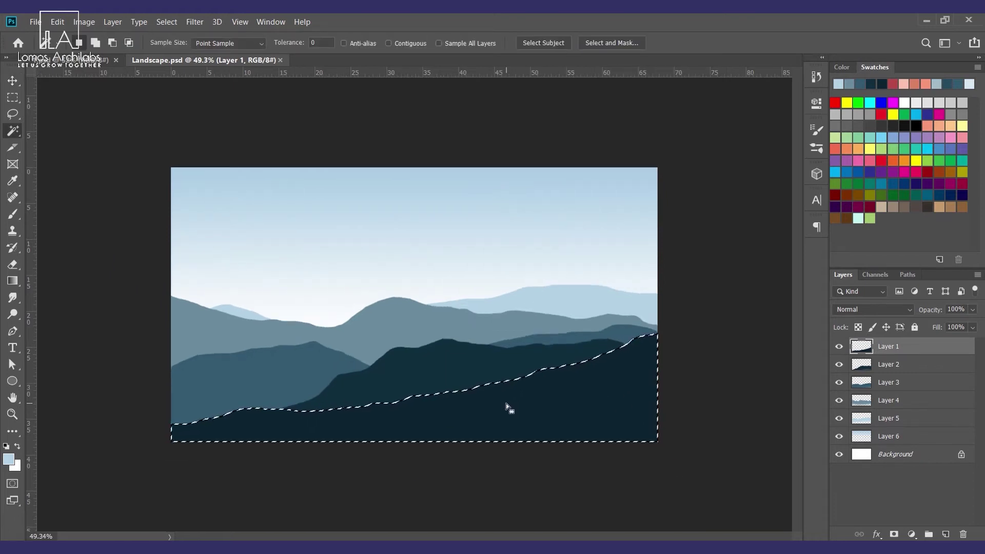
key("b")
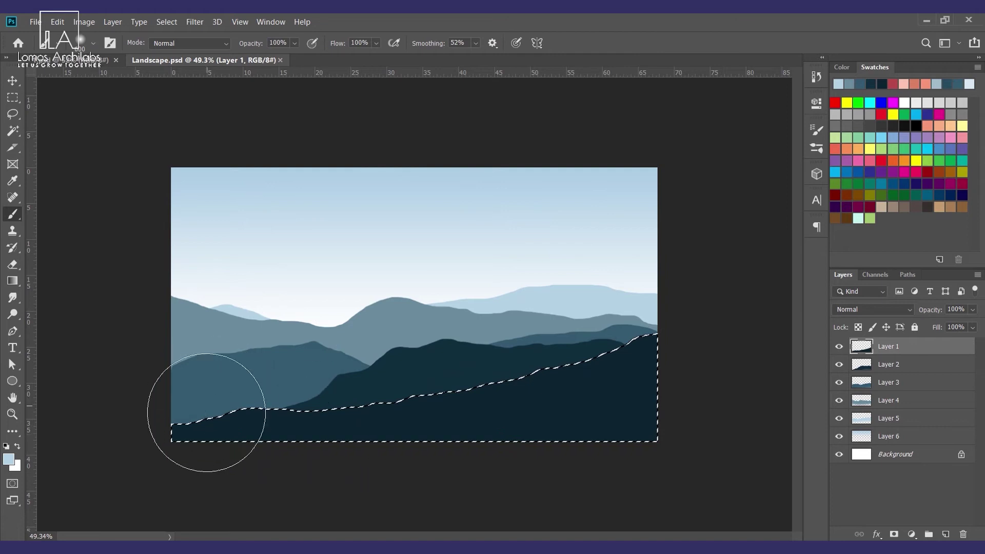
mouse_move(441, 430)
left_mouse_down()
mouse_move(521, 444)
mouse_move(633, 438)
left_mouse_up()
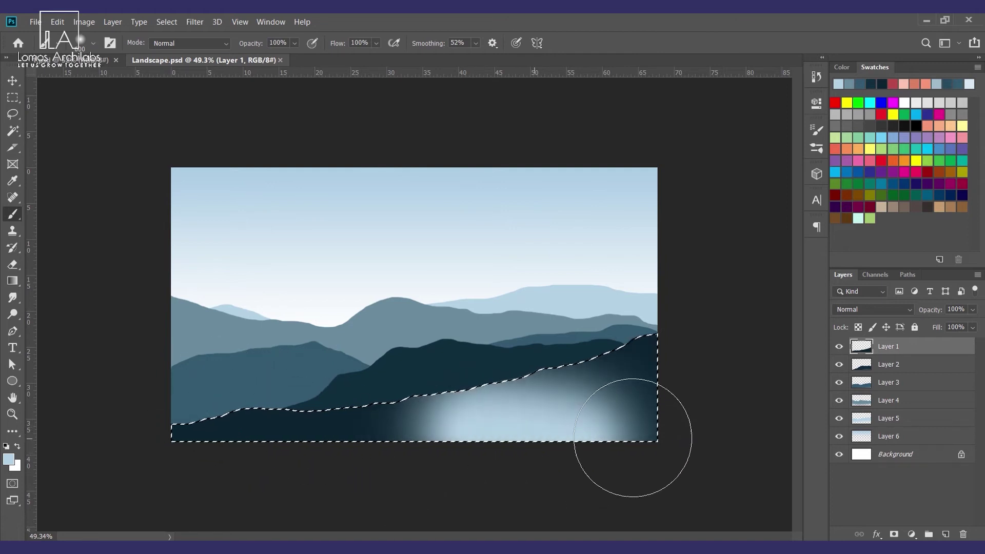
key("ctrl+z")
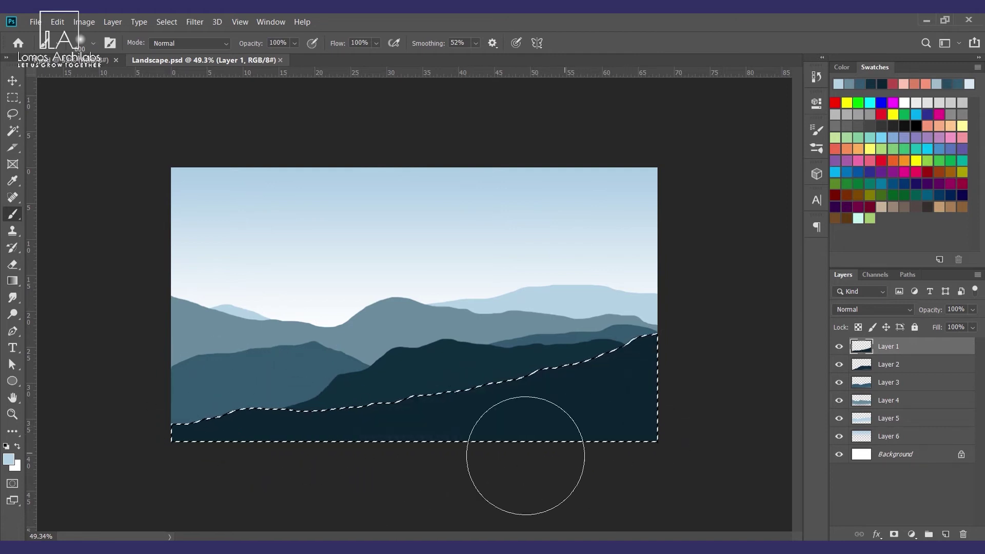
Step: Choose a dark blue based on the second ridge's colour and brush it softly along the foreground ridge's upper edge
left_click(10, 460)
left_click(530, 377)
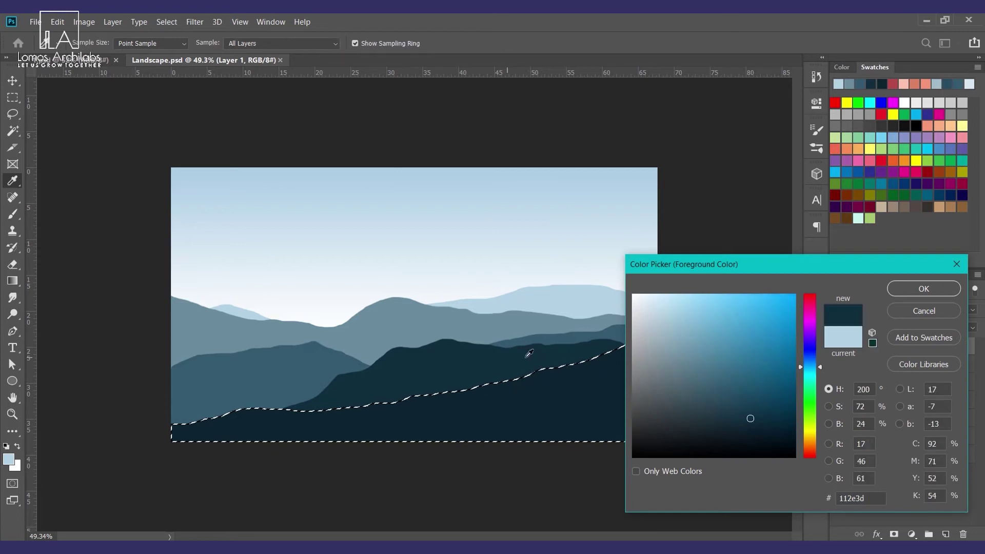
left_click_drag(750, 413, 747, 424)
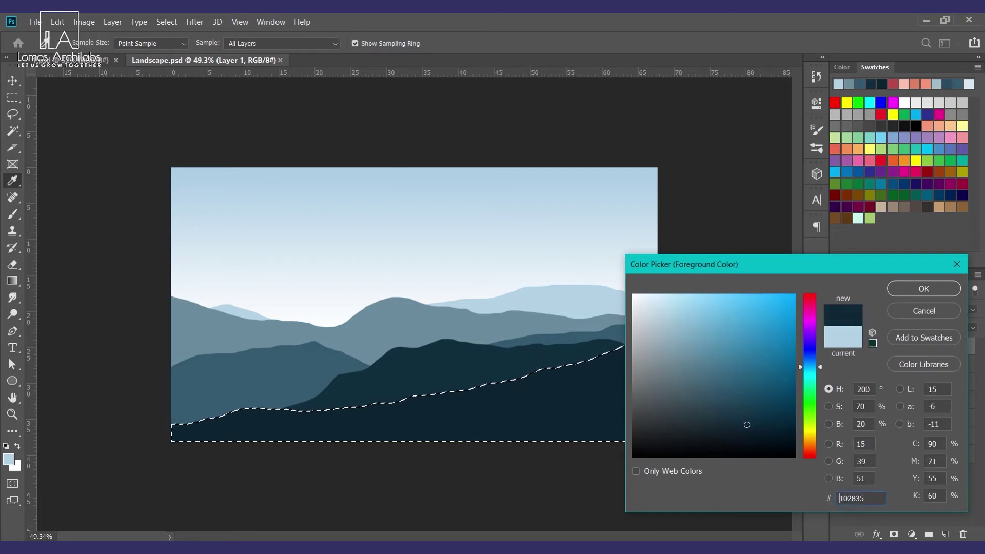
left_click(924, 285)
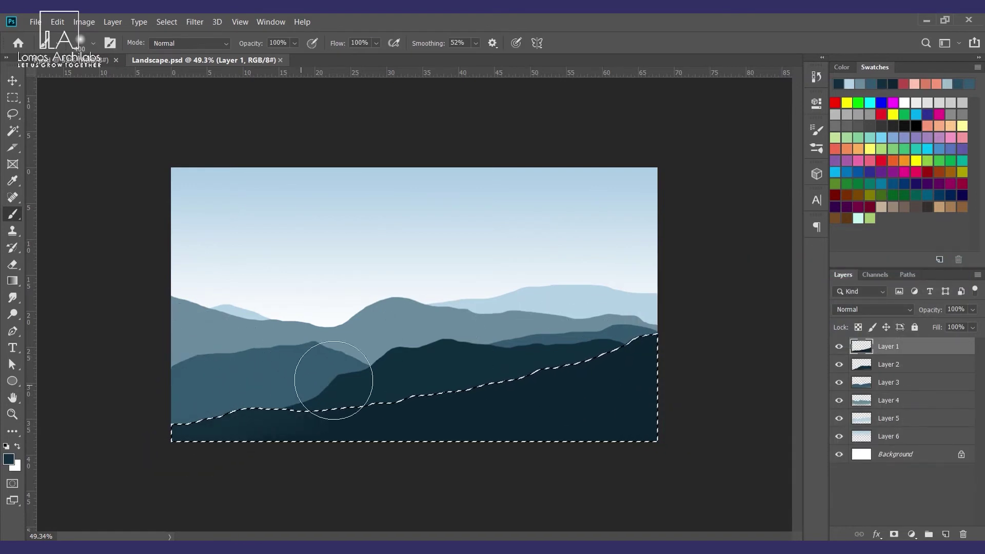
left_click_drag(582, 327, 712, 334)
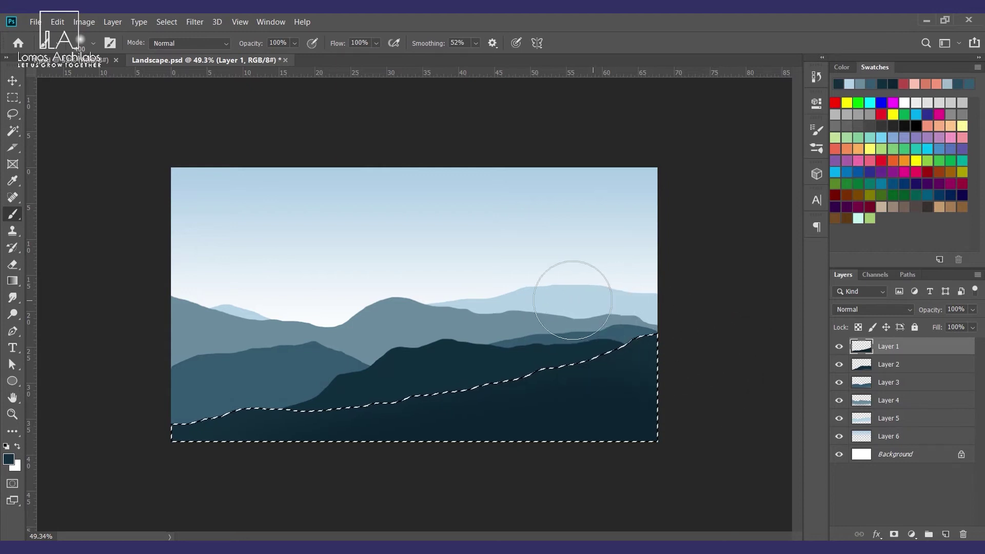
Step: Choose a darker, near-black blue, shade the lower part of the foreground ridge with it, and clear the selection
left_click(9, 459)
left_click(754, 429)
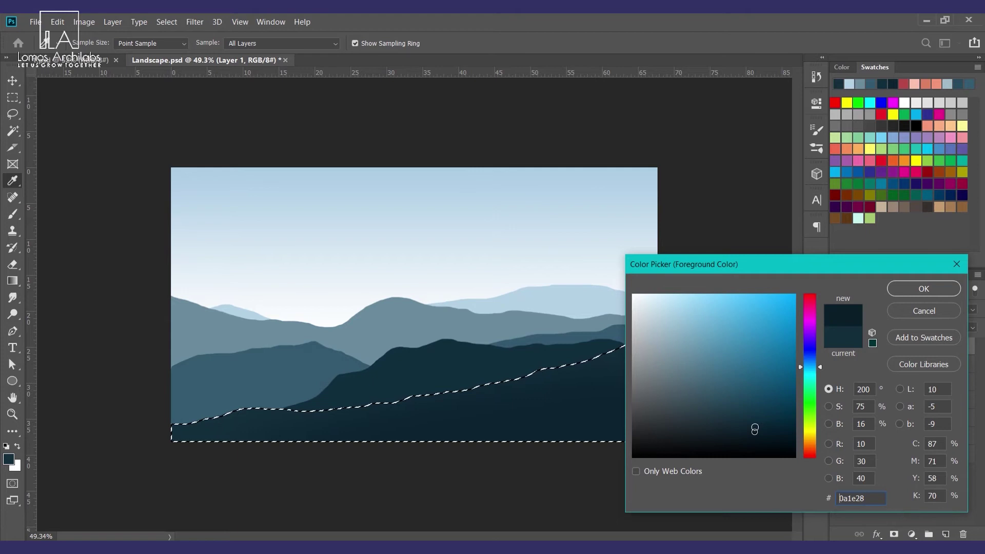
left_click(924, 287)
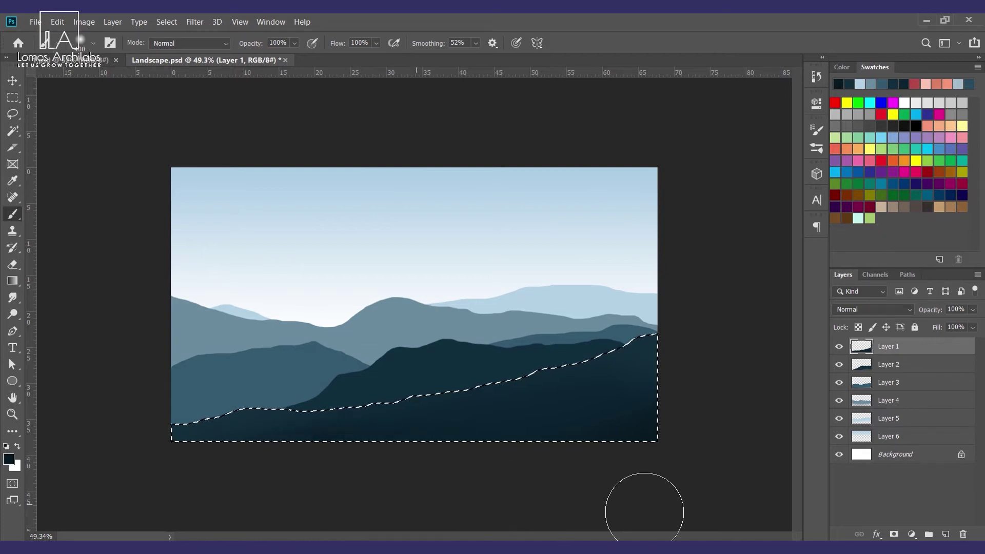
key("ctrl+d")
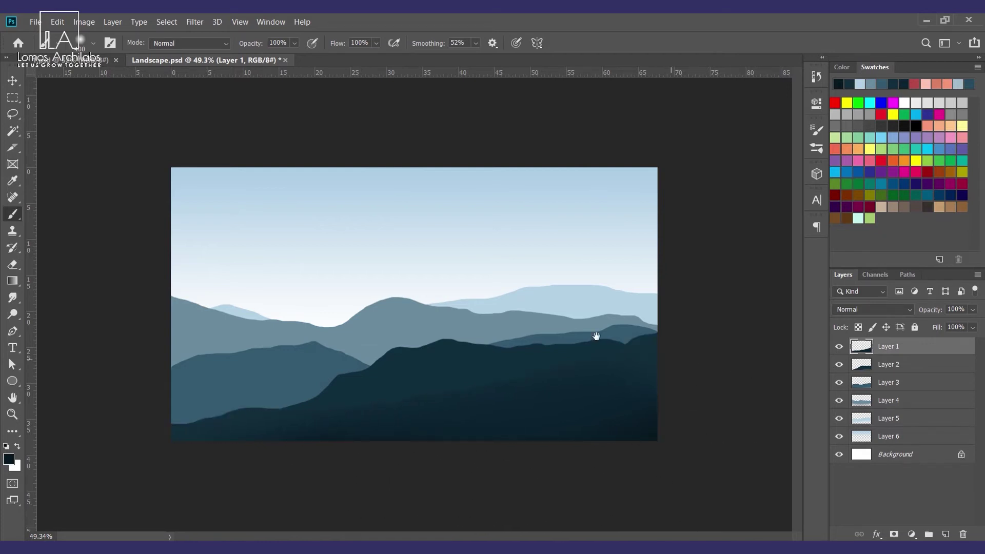
Step: Select the second ridge's area on Layer 2 with the Magic Wand and shade its lower slopes with the near-black blue brush
key("c")
scroll(662, 408, "up", 3)
scroll(570, 370, "down", 2)
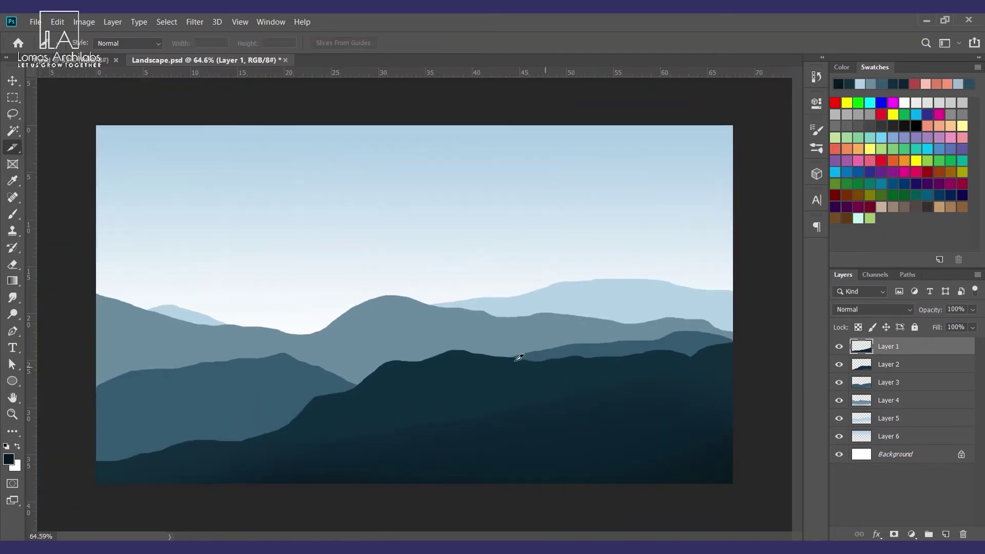
key("v")
left_click(449, 380)
key("w")
left_click(449, 380)
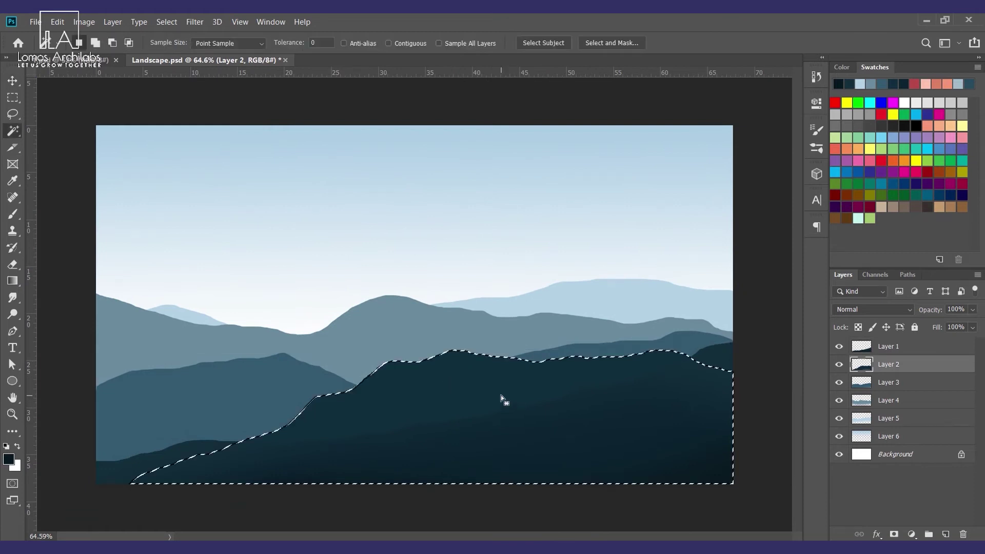
scroll(420, 328, "down", 1)
key("b")
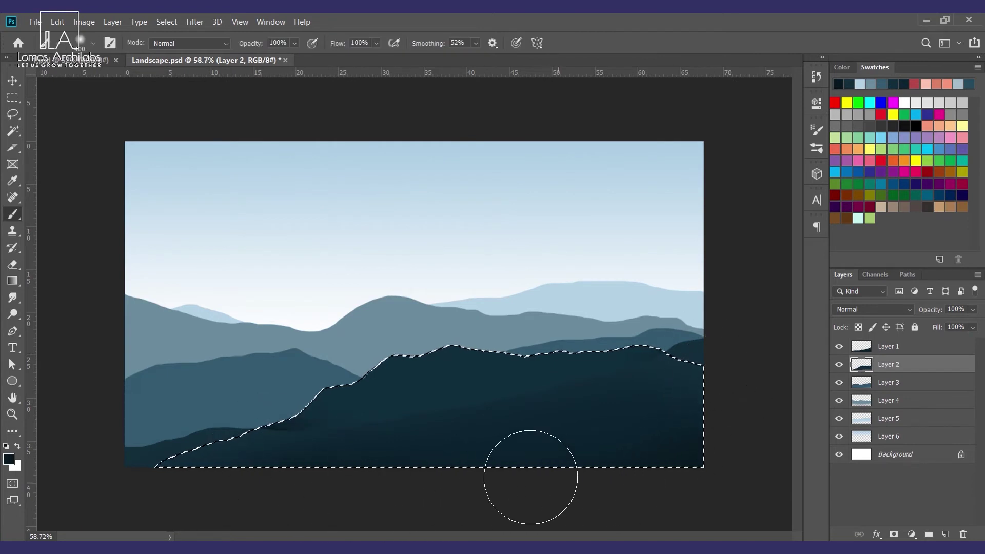
scroll(299, 286, "down", 2)
Step: Sample a medium blue from the third ridge, brush it along the second ridge's crest, and reduce the brush size
left_click(9, 459)
left_click(319, 374)
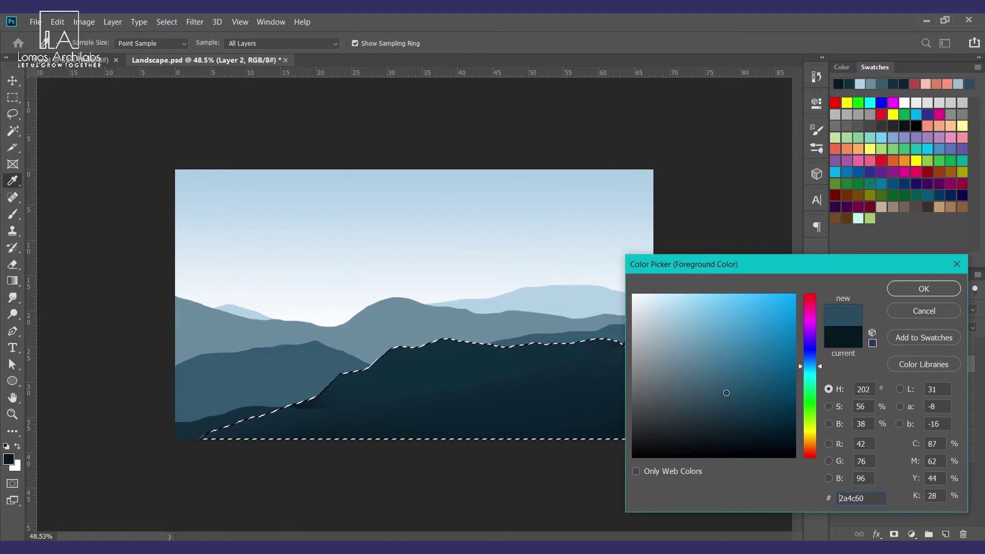
left_click(923, 288)
mouse_move(322, 363)
left_mouse_down()
mouse_move(362, 308)
mouse_move(424, 288)
mouse_move(517, 291)
mouse_move(571, 309)
left_mouse_up()
key("bracketleft")
key("bracketleft")
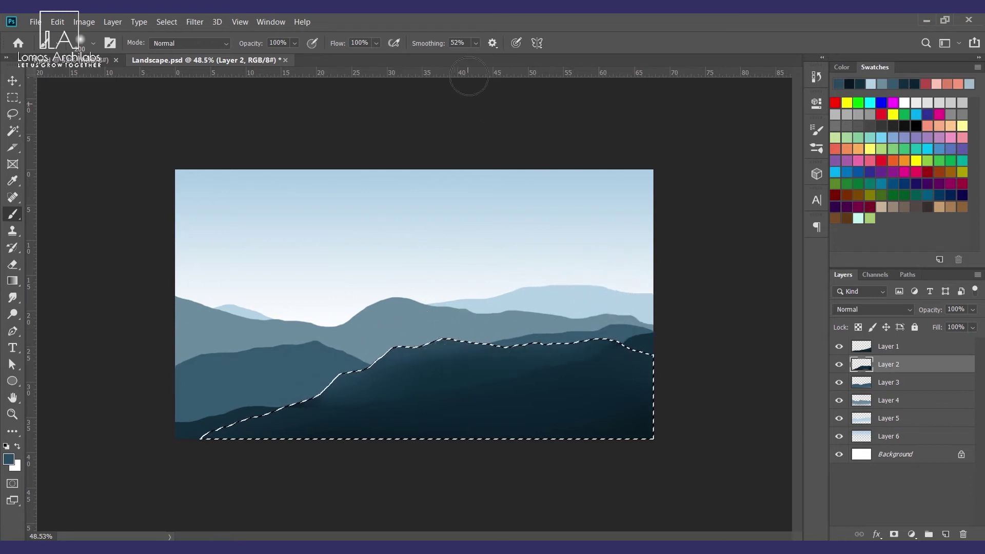
Step: Set the brush smoothing to 25%, touch up the second ridge's crest, and clear the selection
left_click(475, 43)
left_click_drag(484, 60, 463, 59)
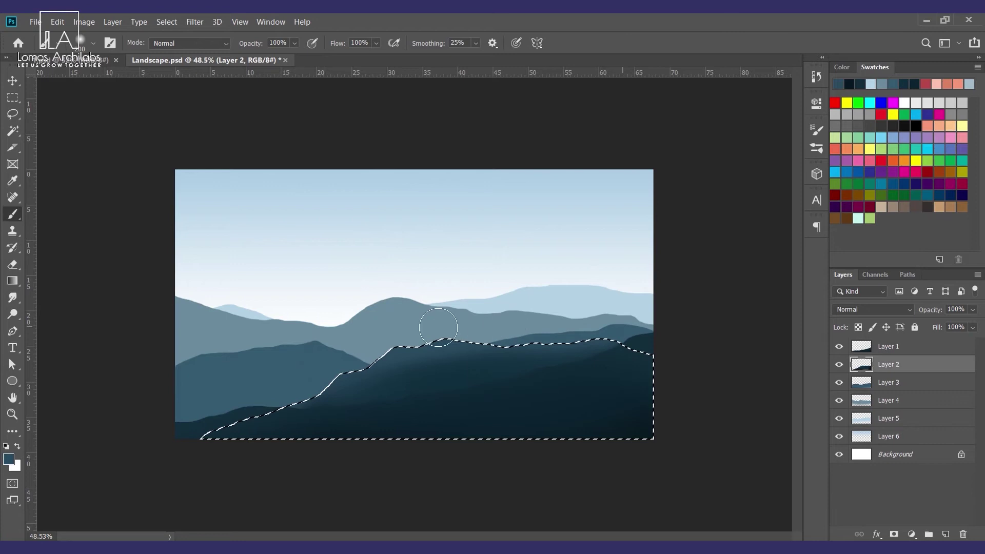
key("ctrl+d")
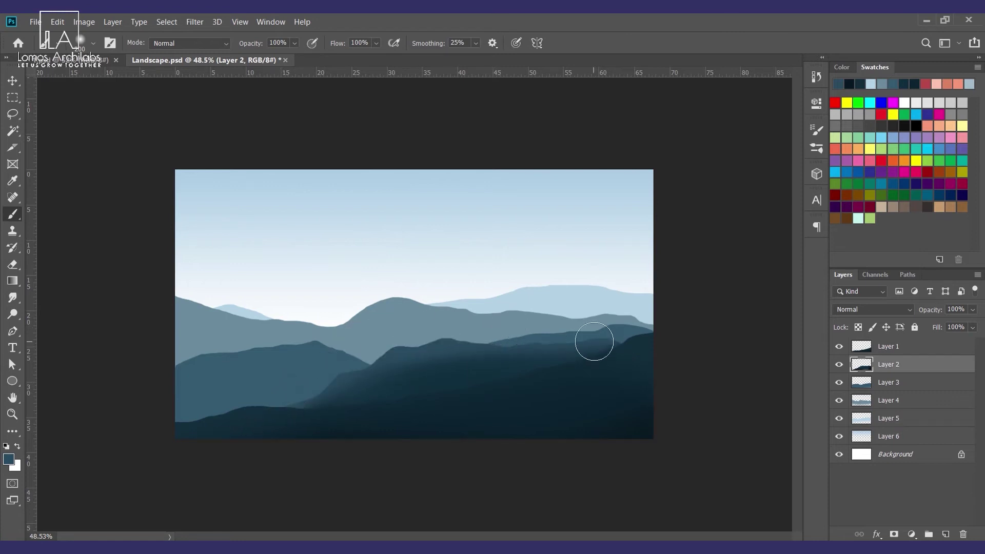
Step: Select the third ridge's area on Layer 3 with the Magic Wand and brush medium-blue shading along its lower slopes
key("v")
scroll(686, 387, "down", 1)
scroll(458, 387, "up", 2)
left_click(262, 372)
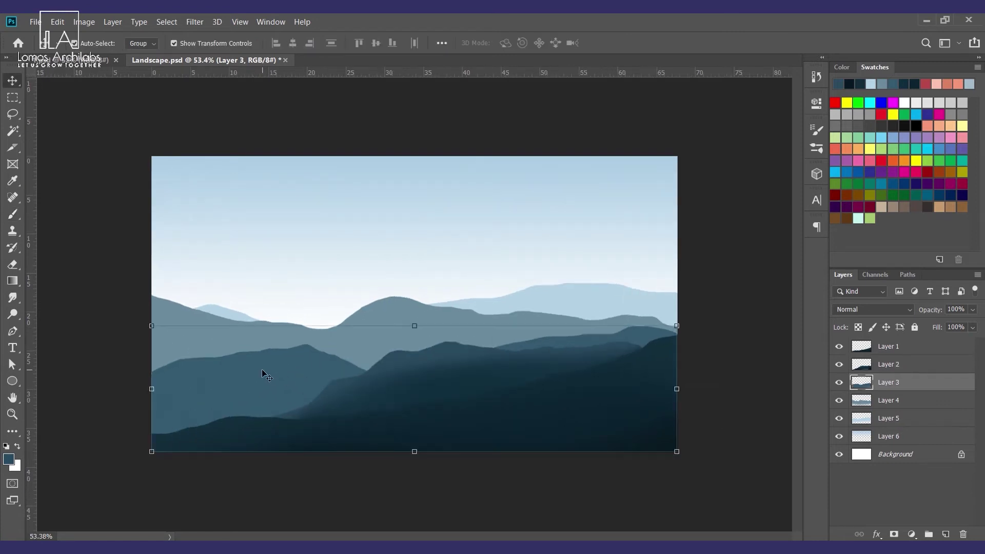
key("w")
left_click(260, 383)
key("b")
scroll(252, 353, "down", 1)
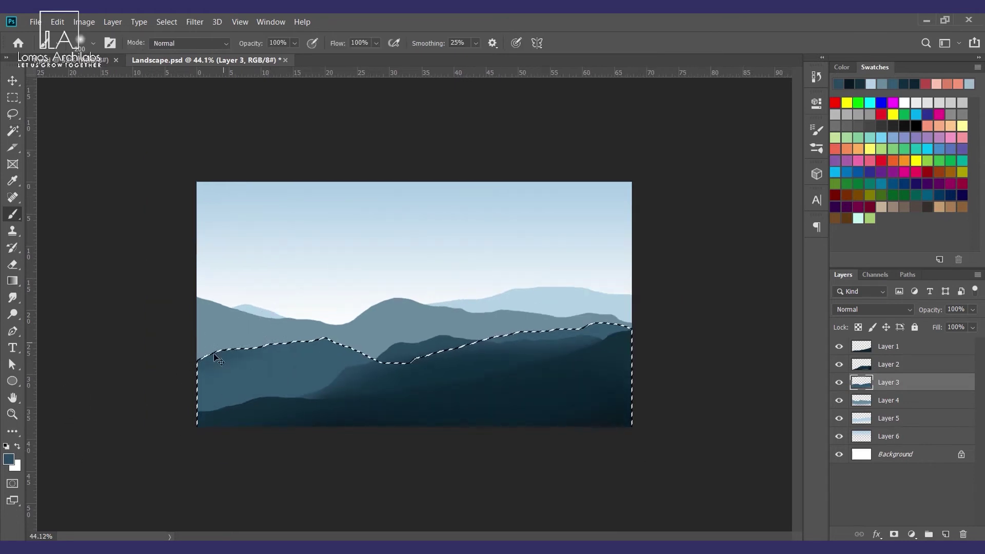
left_click_drag(195, 413, 351, 392)
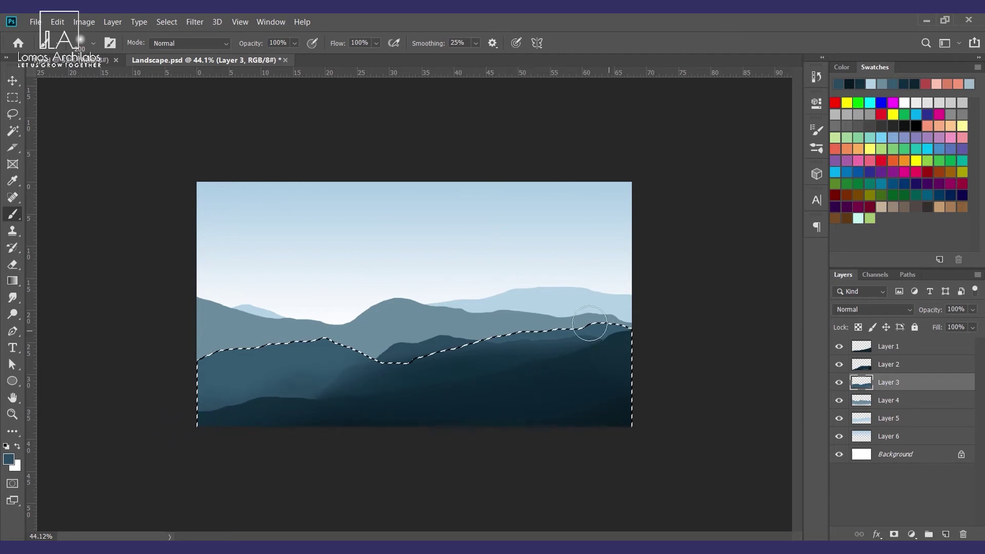
Step: Choose a light grey-blue based on the fourth ridge's colour and brush a soft highlight on the third ridge's upper slopes
left_click(9, 459)
left_click(400, 355)
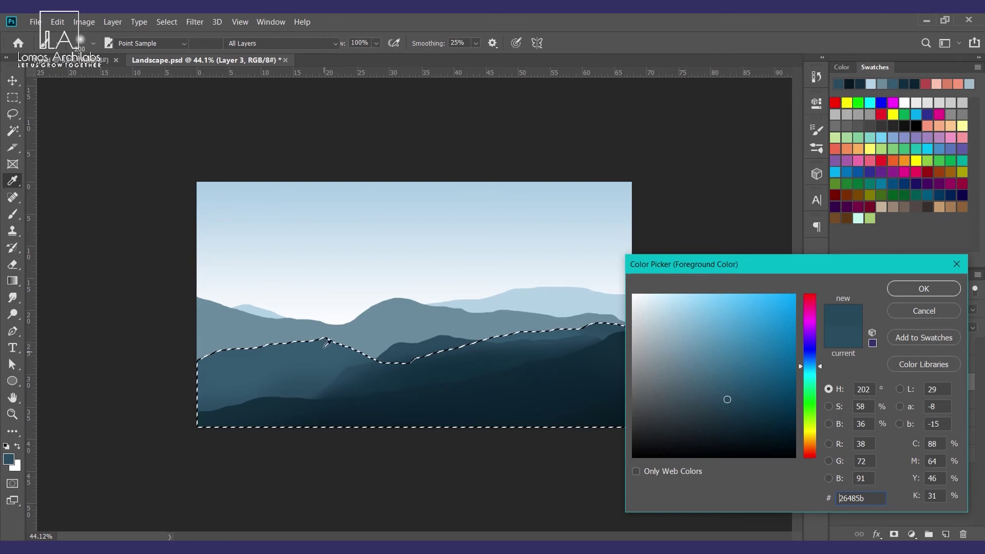
left_click_drag(327, 342, 344, 331)
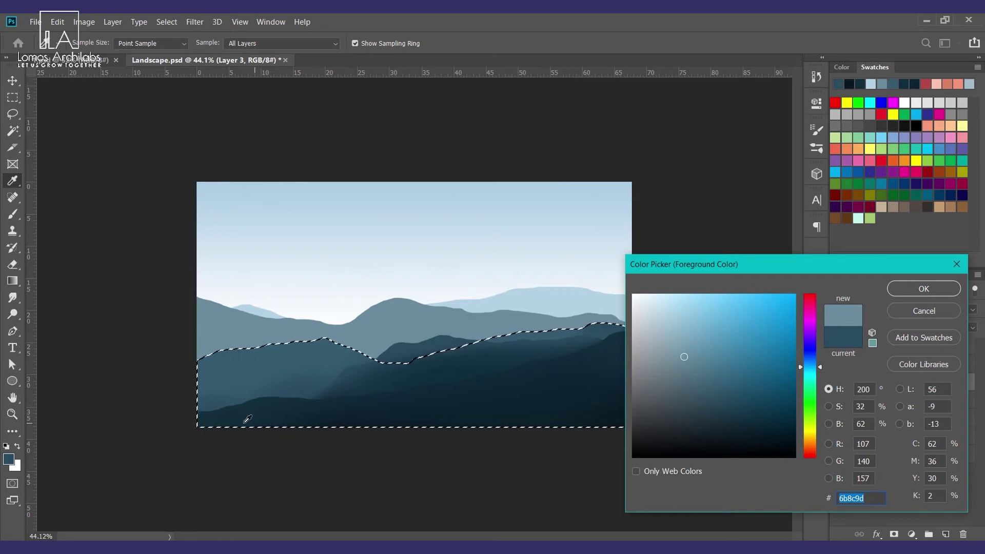
left_click(387, 385)
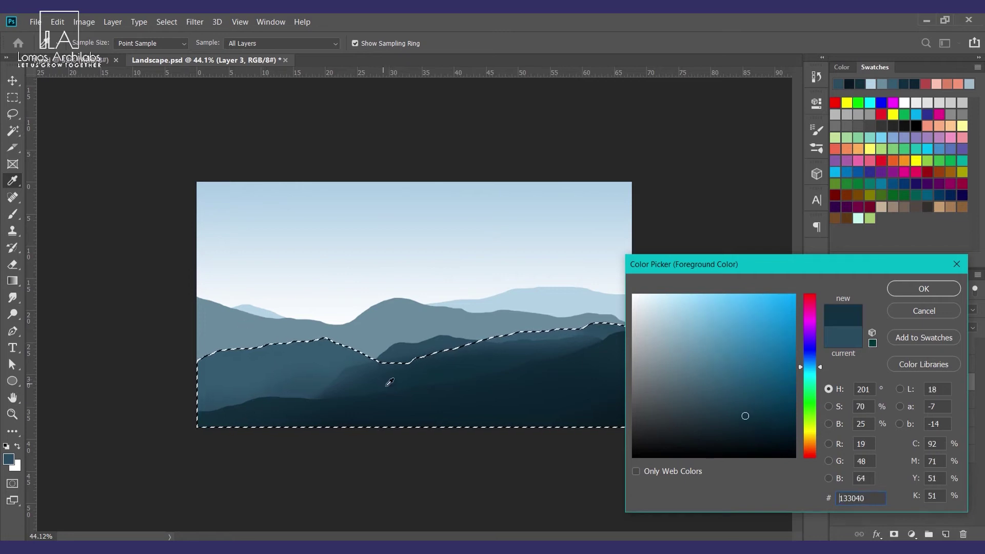
left_click(280, 329)
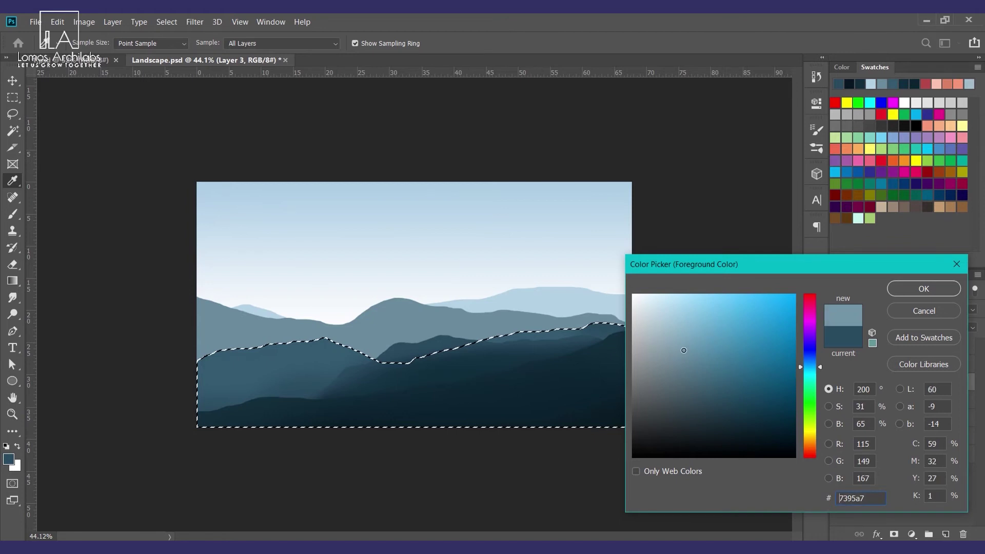
left_click(922, 289)
scroll(225, 343, "up", 1)
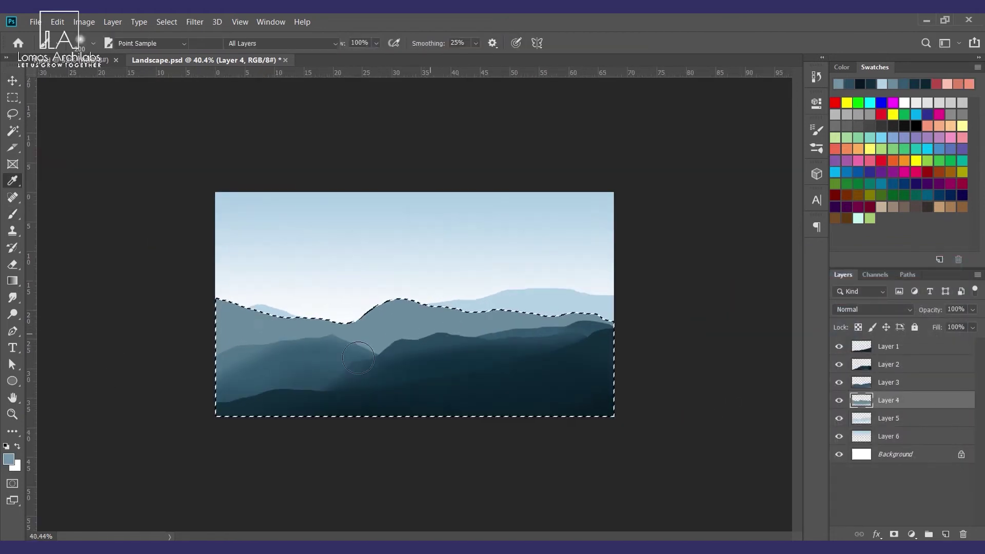
Step: Shade the selected fourth ridge on Layer 4, brush a pale-blue highlight along its crest at 50% opacity, and clear the selection
scroll(305, 353, "up", 1)
left_click_drag(582, 334, 607, 308)
left_click(17, 446)
left_click(9, 459)
left_click(579, 301)
left_click(656, 304)
left_click(923, 289)
left_click_drag(202, 284, 271, 297)
left_click_drag(400, 287, 420, 281)
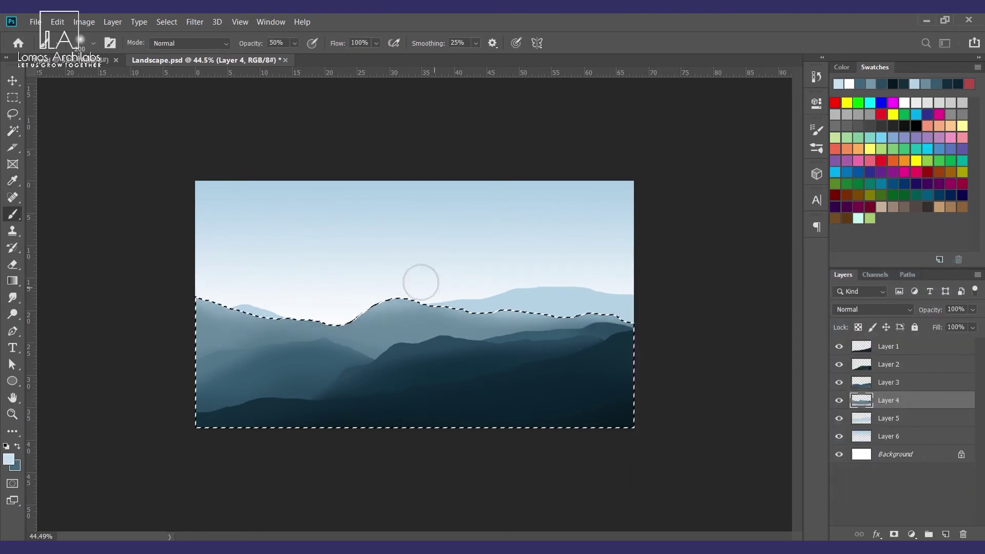
key("ctrl+d")
Step: Select the farthest ridge's area on Layer 5, brush pale-blue and white highlights along its crest, and clear the selection
key("v")
left_click(565, 303)
key("w")
left_click(607, 305)
key("b")
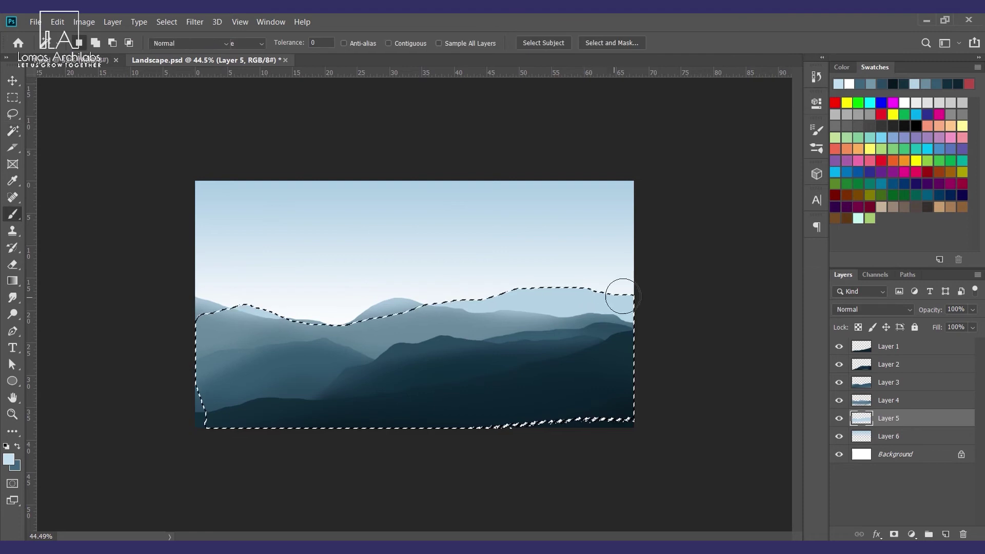
left_click_drag(622, 295, 576, 322)
key("d")
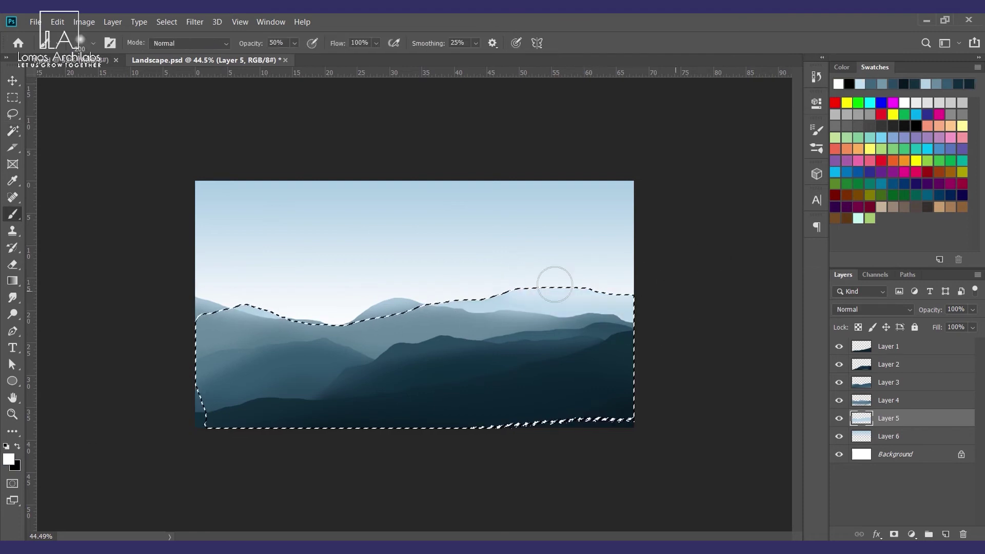
left_click_drag(246, 298, 279, 305)
key("ctrl+d")
Step: Deselect Layer 5 and save the document
key("v")
scroll(525, 261, "down", 3)
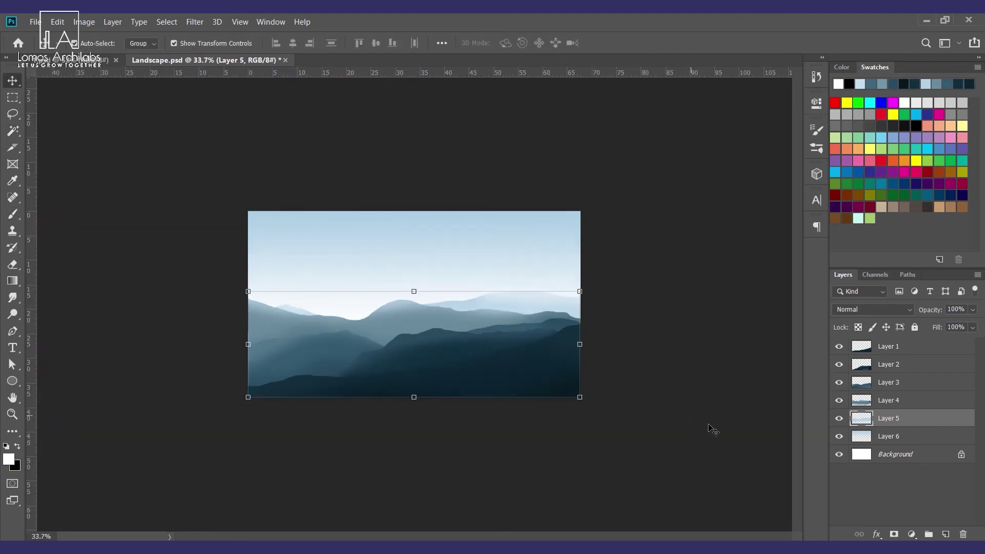
left_click(710, 429)
scroll(519, 310, "up", 3)
scroll(520, 308, "up", 1)
scroll(543, 400, "up", 1)
key("ctrl+s")
Step: Create a new empty layer above Layer 1 at the top of the layer stack
key("b")
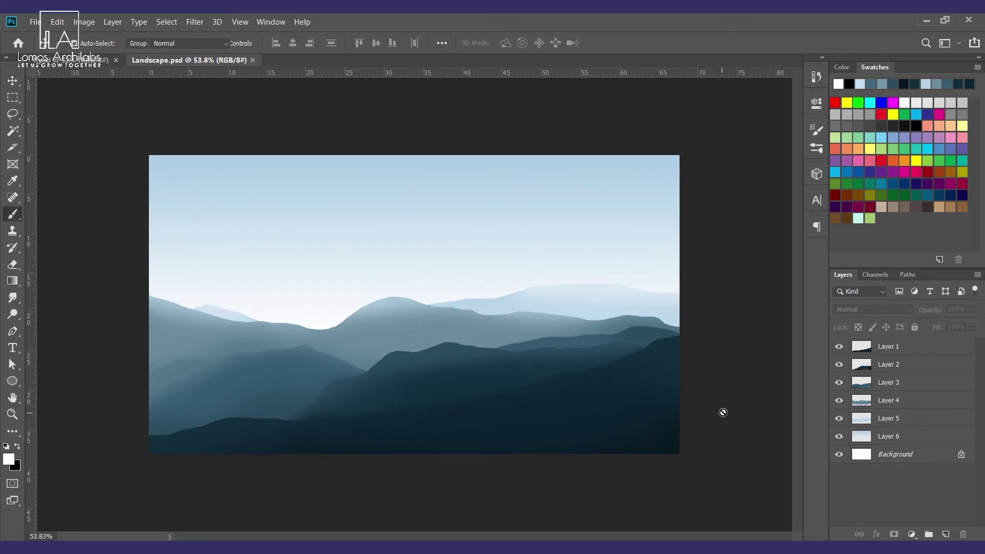
scroll(721, 415, "up", 1)
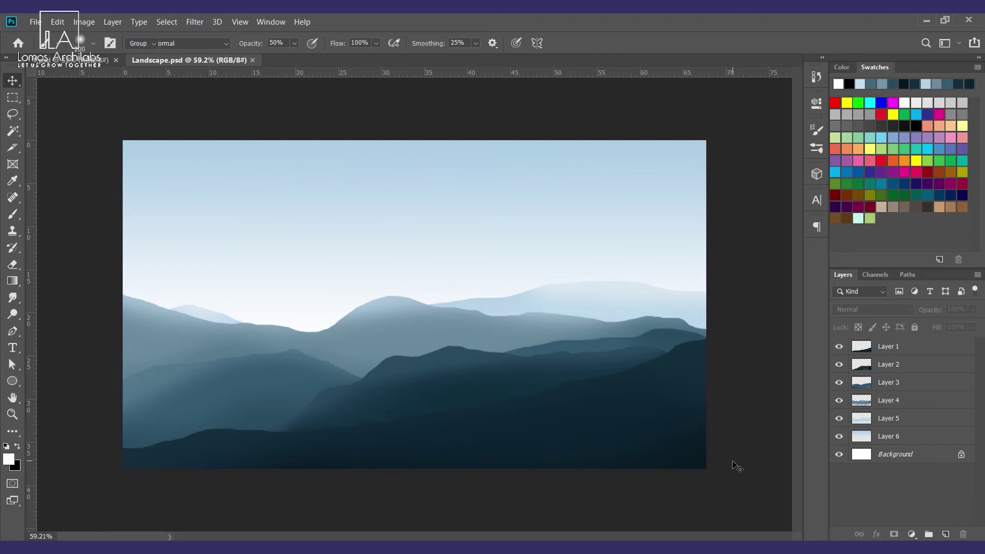
key("v")
left_click(945, 534)
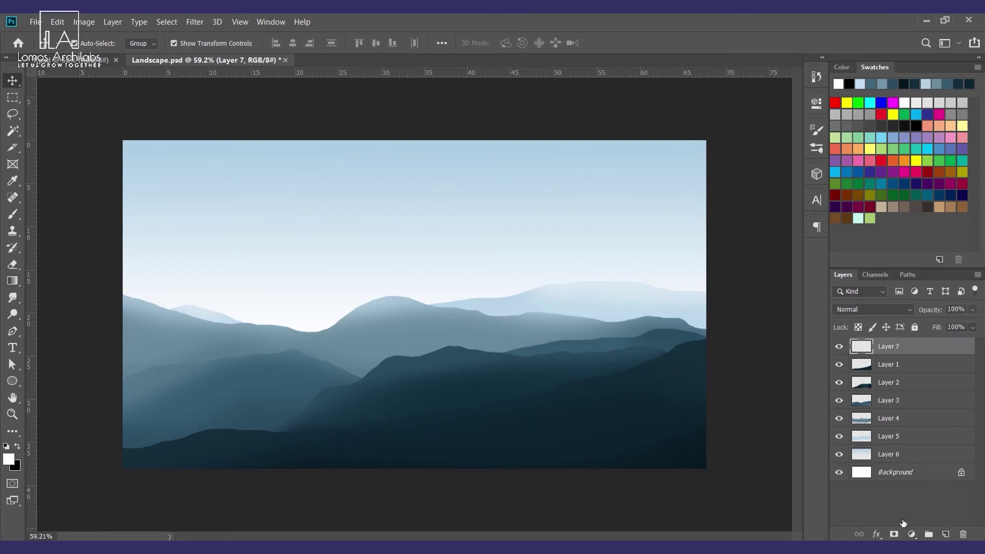
Step: Activate the Brush tool and load the conifer tree brush tip
scroll(762, 405, "up", 2)
scroll(719, 411, "down", 1)
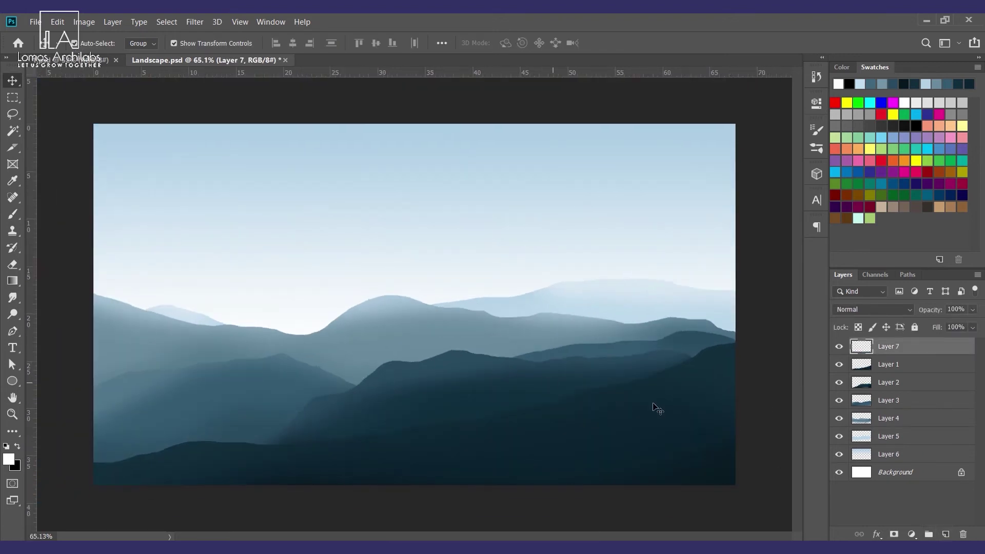
scroll(727, 356, "up", 1)
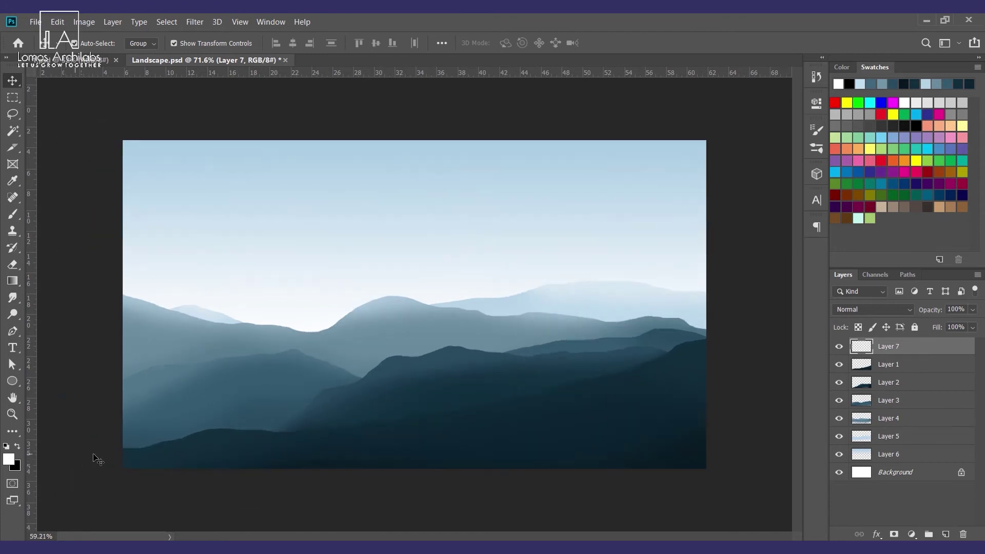
scroll(708, 390, "up", 1)
scroll(710, 392, "up", 2)
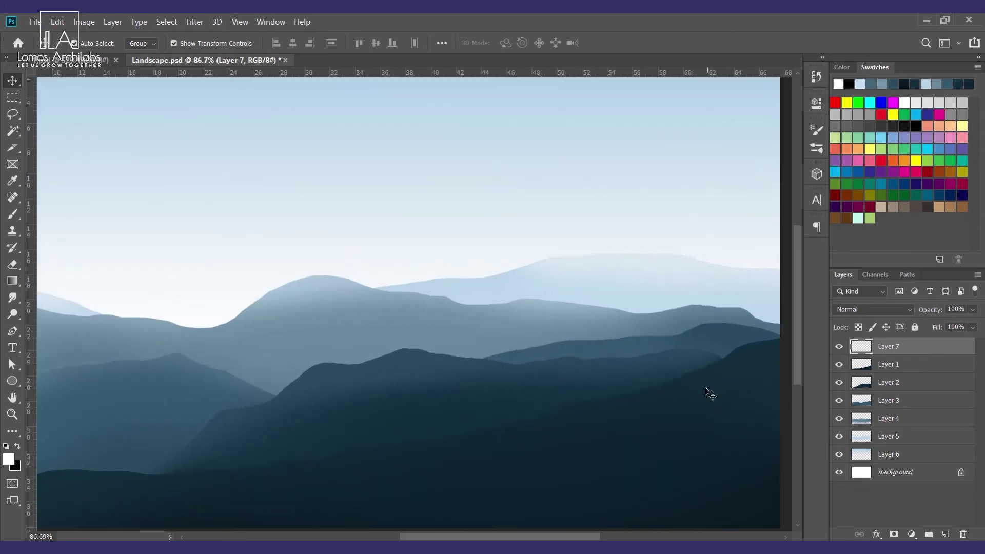
scroll(674, 412, "up", 1)
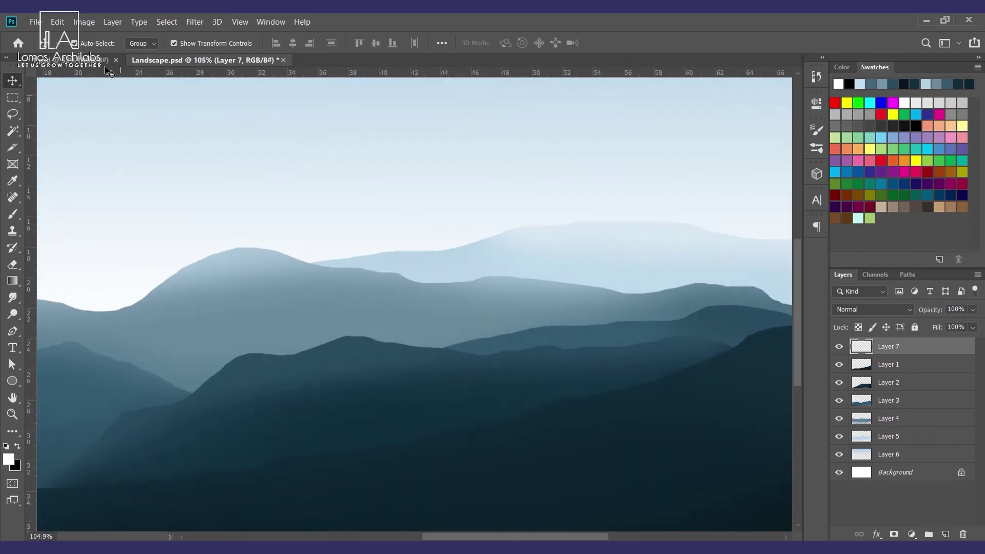
key("b")
right_click(102, 88)
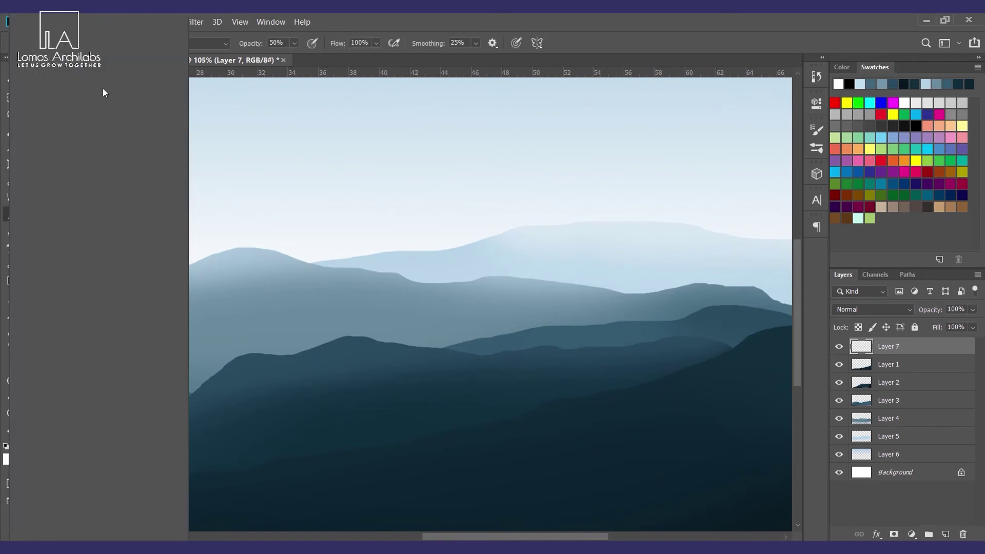
left_click_drag(156, 250, 159, 514)
double_click(48, 509)
scroll(430, 308, "down", 6)
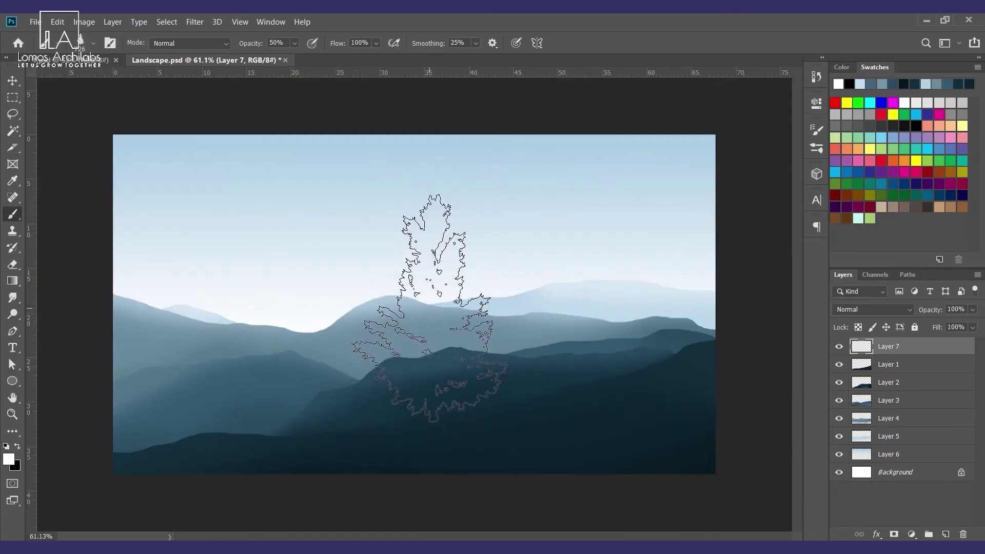
Step: Shrink the conifer brush to a tree size that suits the mountain ridges
key("bracketleft")
key("bracketleft")
key("bracketleft")
key("bracketleft")
key("bracketleft")
key("bracketleft")
key("bracketleft")
key("bracketleft")
key("bracketleft")
key("bracketleft")
key("bracketright")
key("bracketright")
key("bracketright")
key("bracketright")
scroll(740, 328, "up", 2)
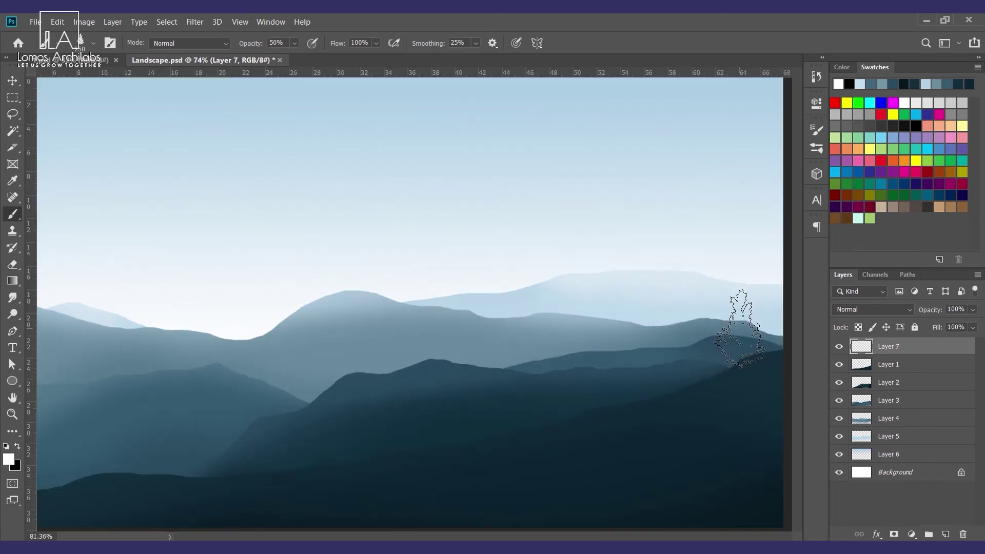
Step: Sample the dark blue at the front ridge's right crest and create an empty layer directly above Layer 1 for the trees
key("v")
left_click(768, 372)
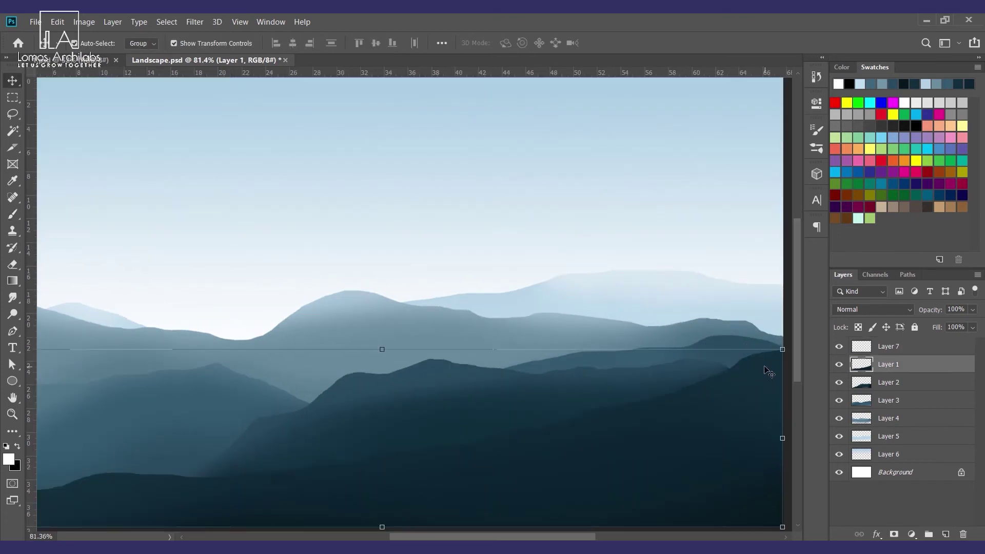
key("i")
left_click(774, 350)
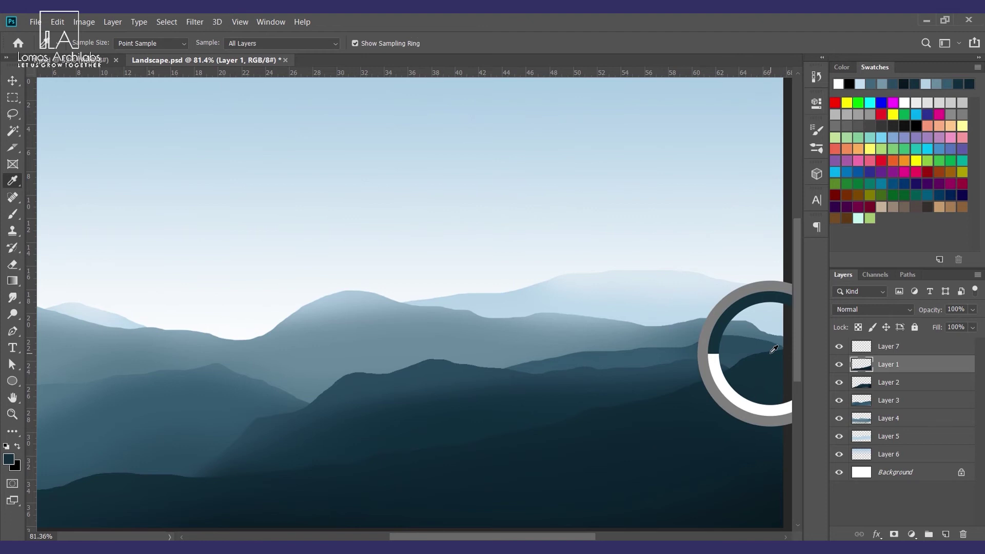
left_click(945, 533)
scroll(353, 321, "down", 2)
key("b")
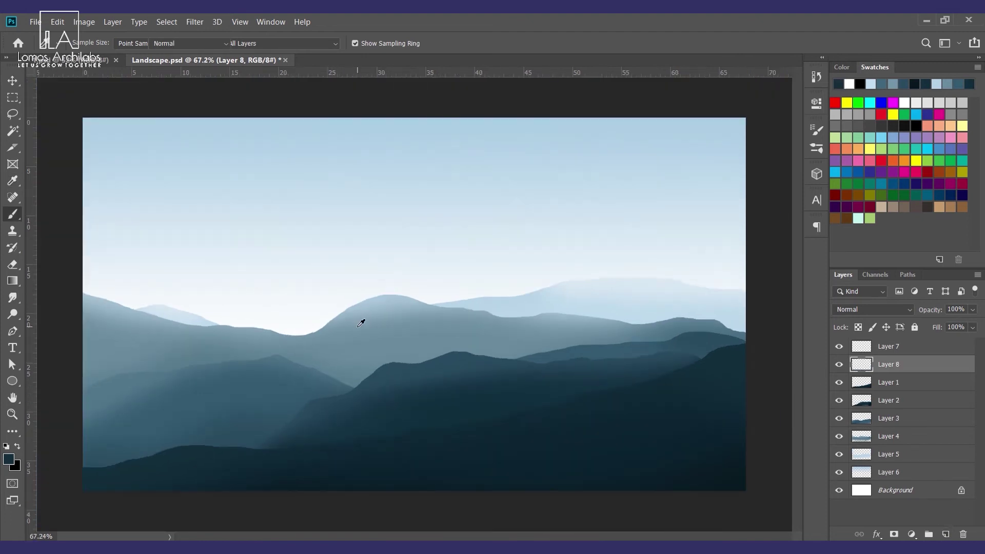
Step: Reduce the conifer brush further and set its opacity to 100%
scroll(747, 330, "up", 1)
scroll(637, 308, "up", 1)
scroll(703, 330, "down", 1)
key("bracketleft")
key("bracketleft")
key("bracketleft")
key("bracketleft")
key("bracketleft")
key("bracketright")
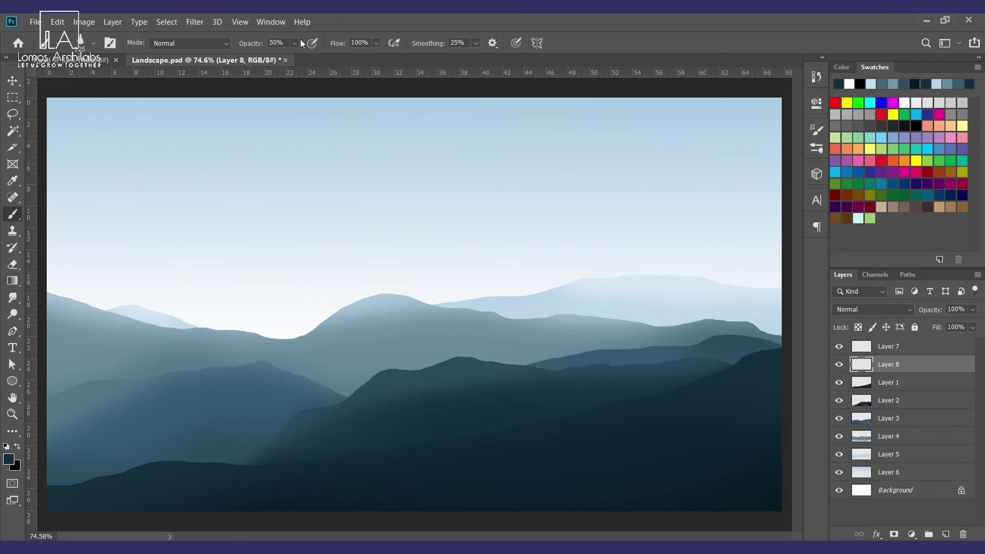
left_click_drag(293, 43, 337, 57)
scroll(718, 350, "down", 1)
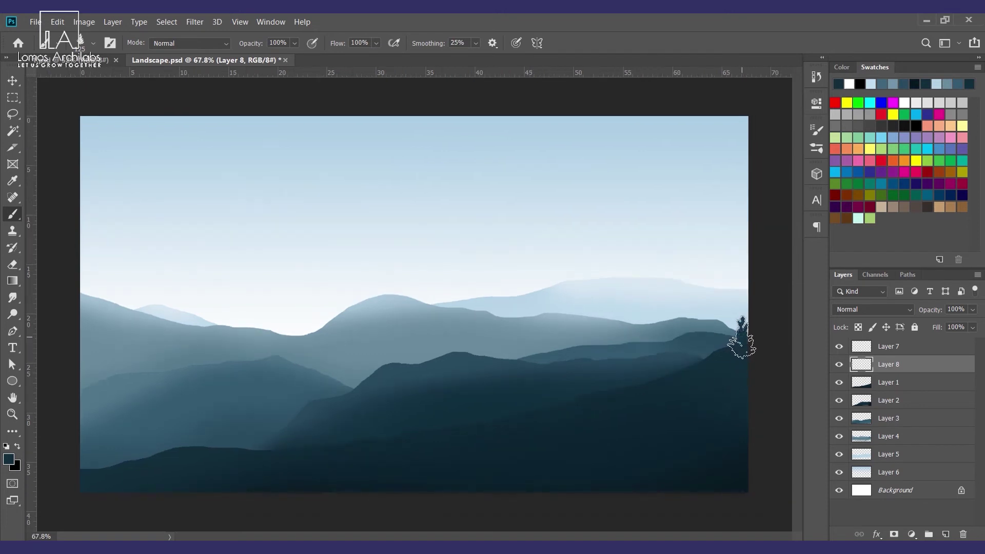
Step: Paint dark conifers on Layer 8 down the front ridge's right slope, starting at the canvas edge
left_click(739, 339)
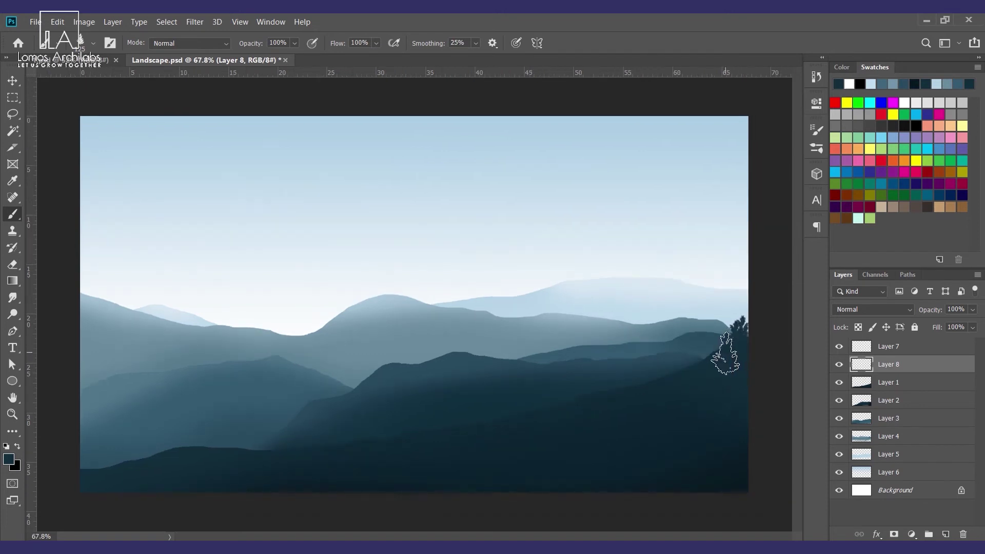
scroll(725, 354, "up", 1)
left_click(688, 353)
left_click(657, 391)
left_click(634, 394)
scroll(651, 374, "down", 1)
left_click(617, 390)
left_click(600, 396)
scroll(666, 400, "down", 1)
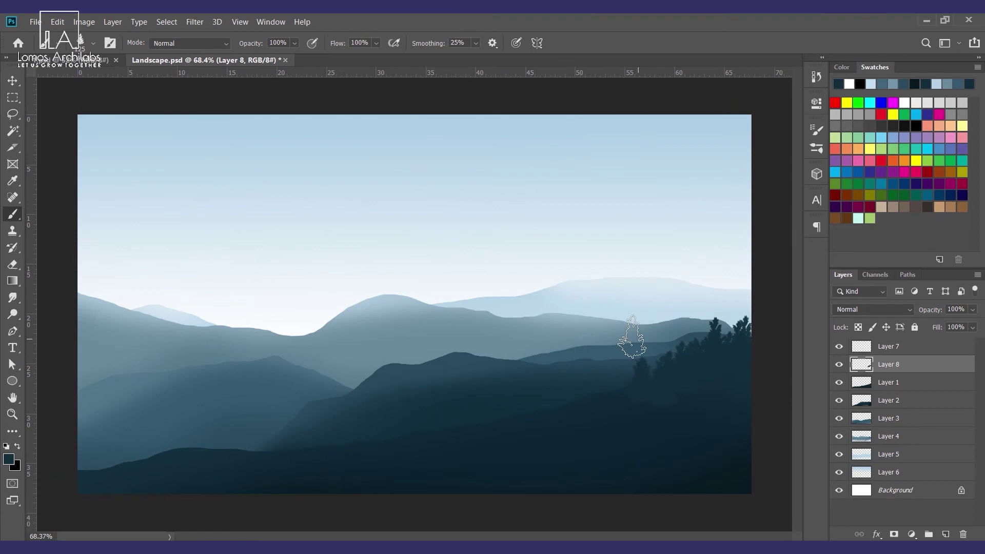
Step: Sample the slope's dark blue and paint a row of small conifers along the front ridge's left crest on Layer 8
left_click(625, 390, "alt")
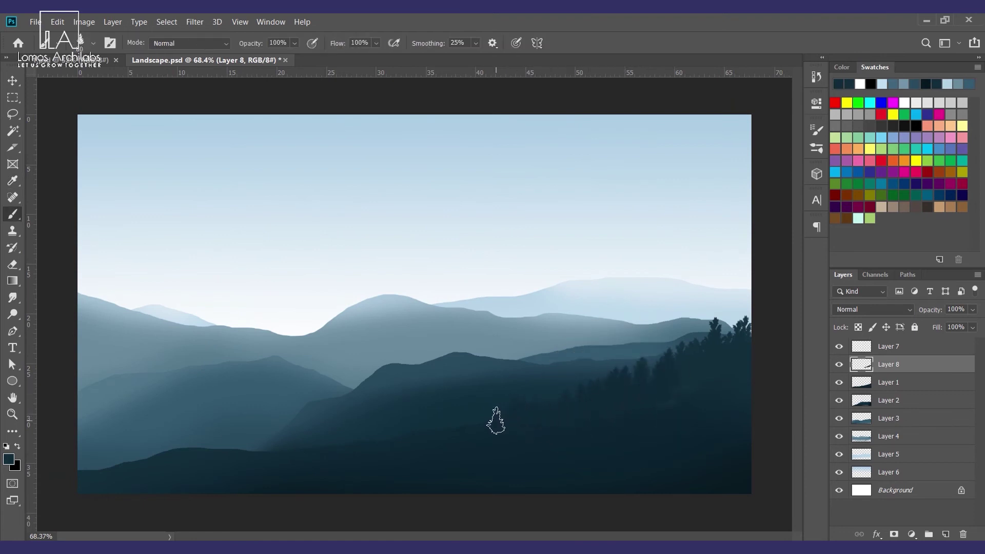
left_click(92, 465)
mouse_move(104, 466)
left_mouse_down()
mouse_move(168, 454)
mouse_move(191, 435)
mouse_move(227, 447)
left_mouse_up()
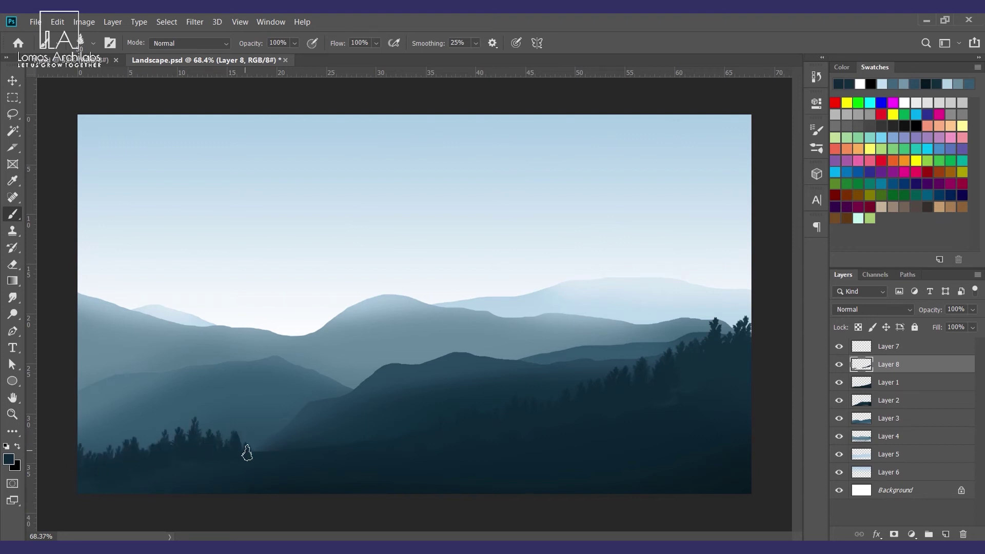
scroll(681, 402, "down", 3)
scroll(681, 402, "up", 2)
key("v")
left_click(892, 383)
key("w")
left_click(595, 292)
right_click(592, 291)
left_click(615, 279)
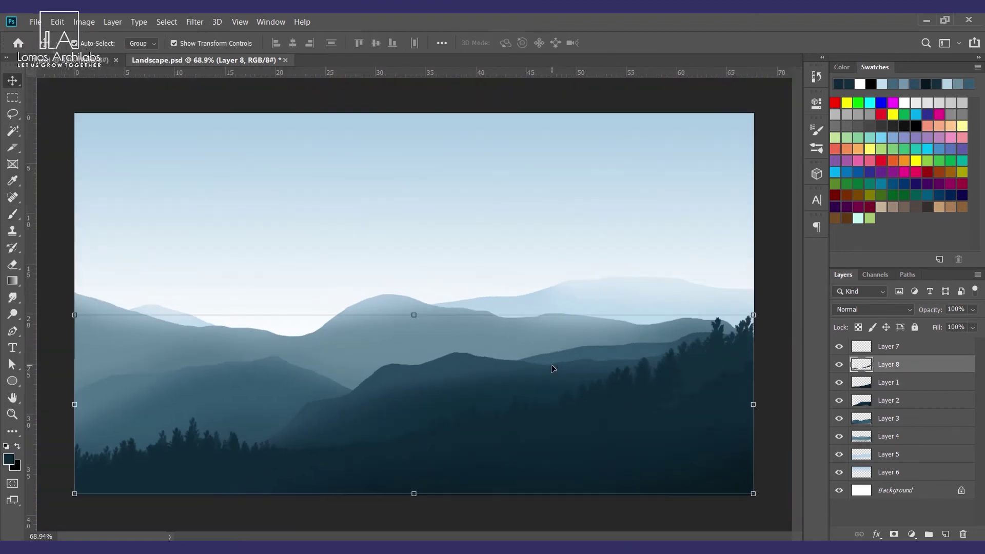
Step: Paint larger conifers at the front ridge's right end on Layer 8 and deselect the layer
key("b")
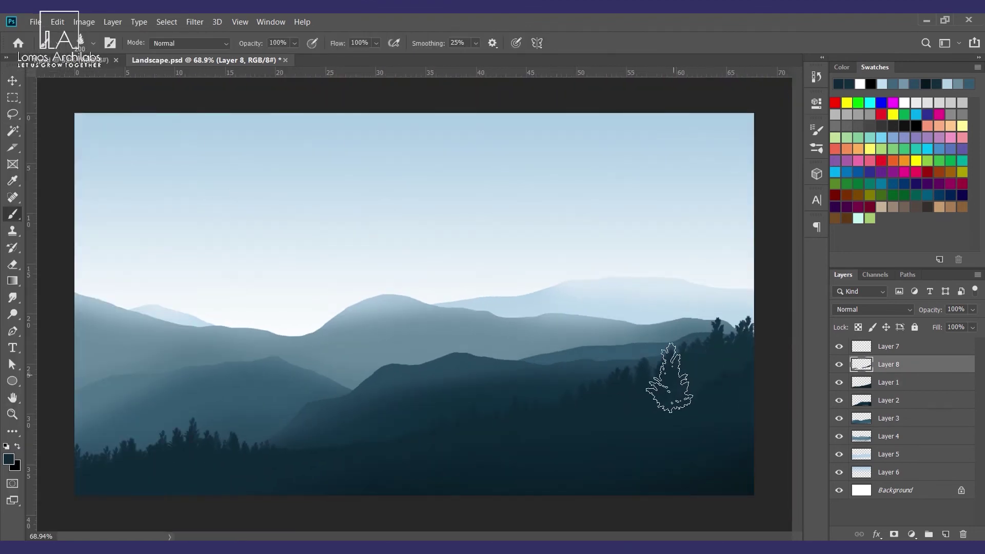
left_click_drag(737, 352, 753, 334)
key("v")
key("ctrl+minus")
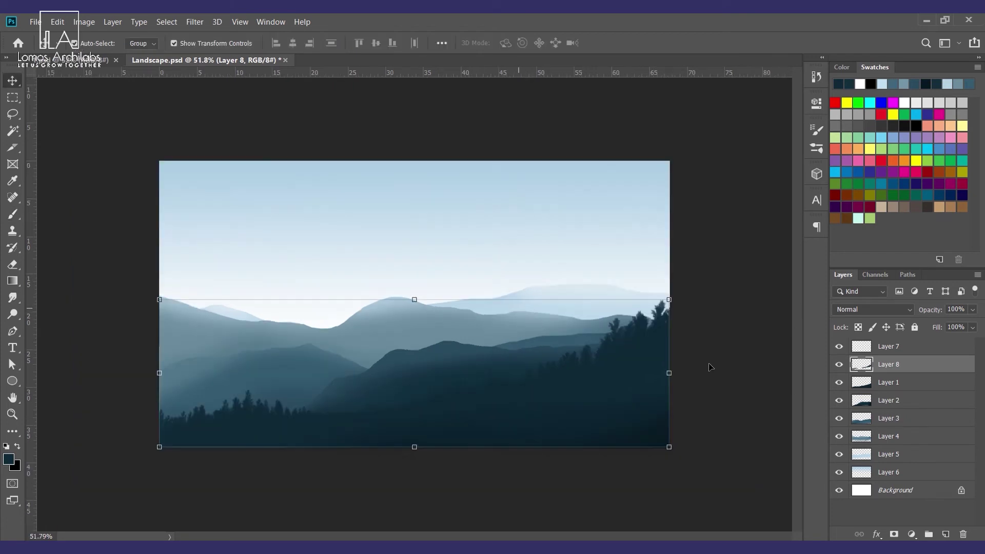
left_click(741, 381)
scroll(688, 377, "up", 1)
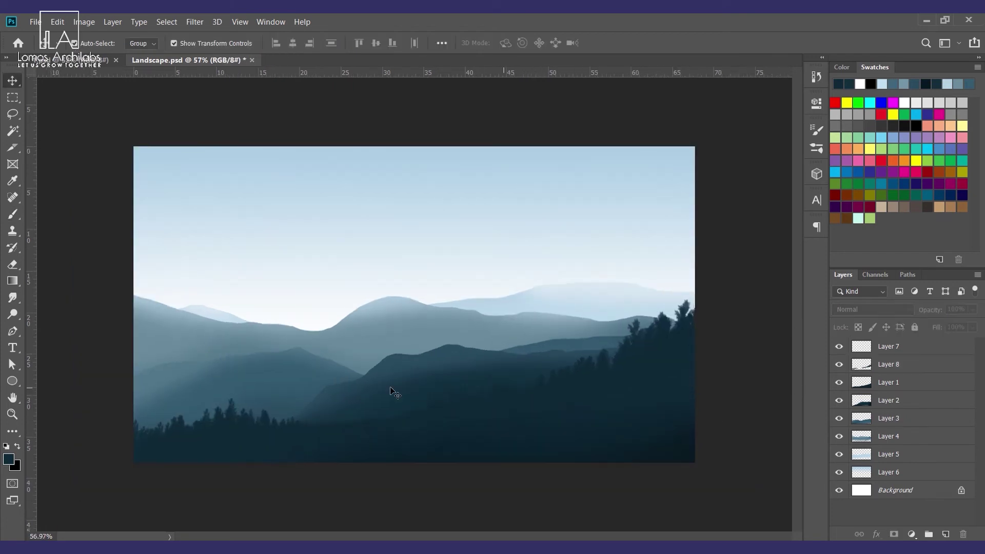
Step: Create an empty layer above Layer 2 and sample the second ridge's blue as the foreground color
scroll(393, 387, "up", 2)
left_click(395, 380)
key("w")
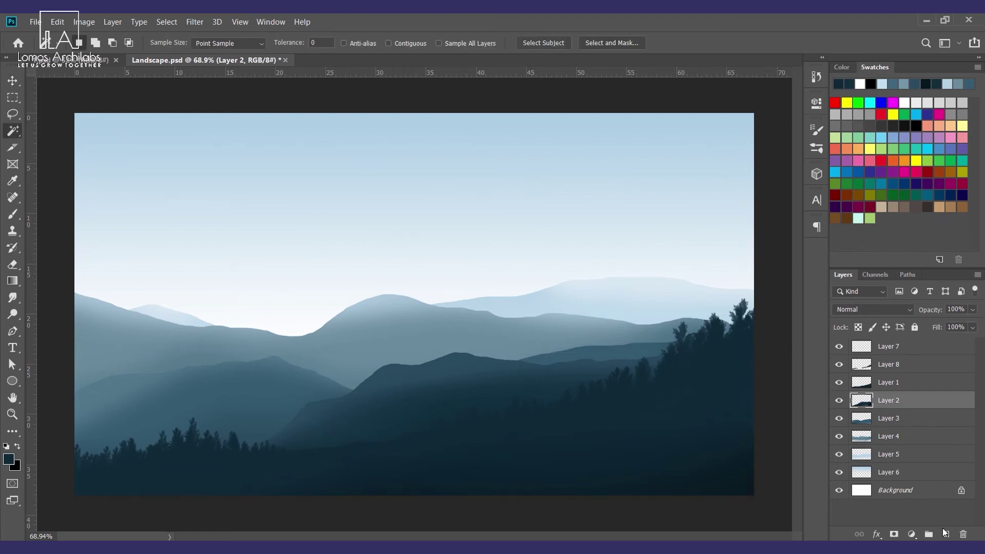
left_click(946, 534)
scroll(426, 349, "up", 3)
key("i")
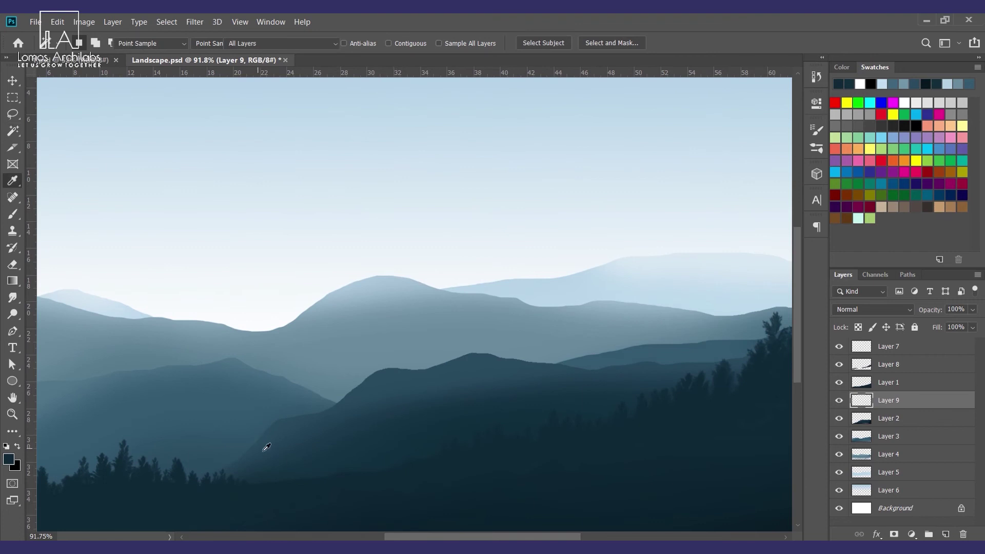
left_click(256, 452)
Step: Shrink the conifer brush and paint small trees along the left rise of the second ridge's crest on Layer 9
key("b")
key("p")
key("b")
key("[")
key("[")
key("[")
key("[")
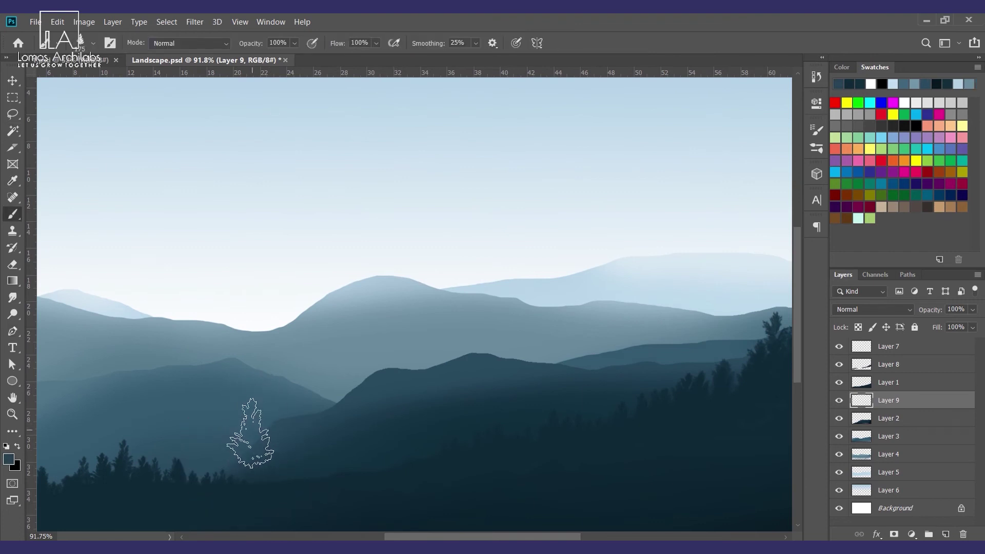
scroll(237, 449, "up", 1)
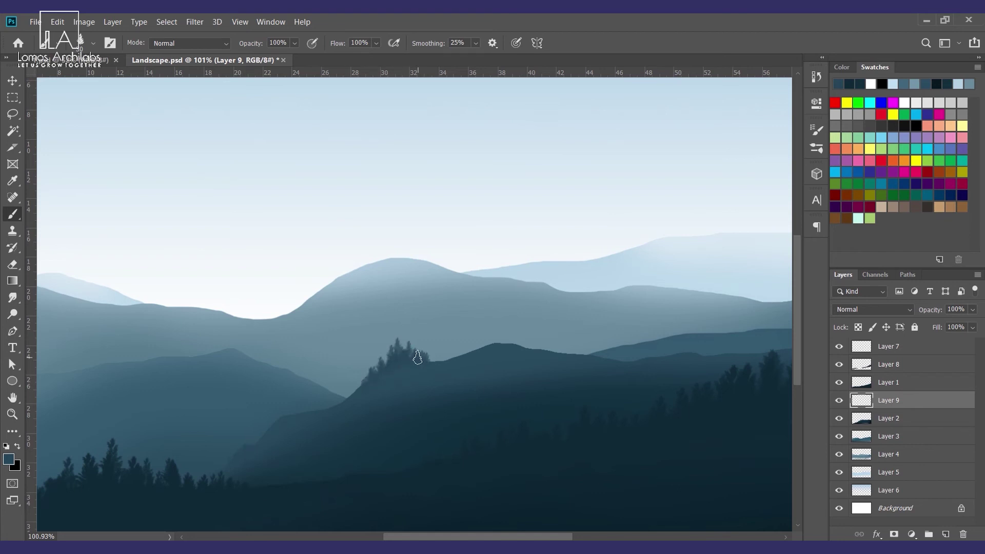
left_click_drag(439, 363, 457, 360)
Step: Switch to the Eraser and shrink it for cleaning up the tree bases along the second ridge on Layer 9
scroll(459, 379, "up", 5)
key("e")
key("bracketleft")
key("bracketleft")
key("bracketleft")
key("bracketleft")
key("bracketleft")
key("bracketleft")
key("bracketleft")
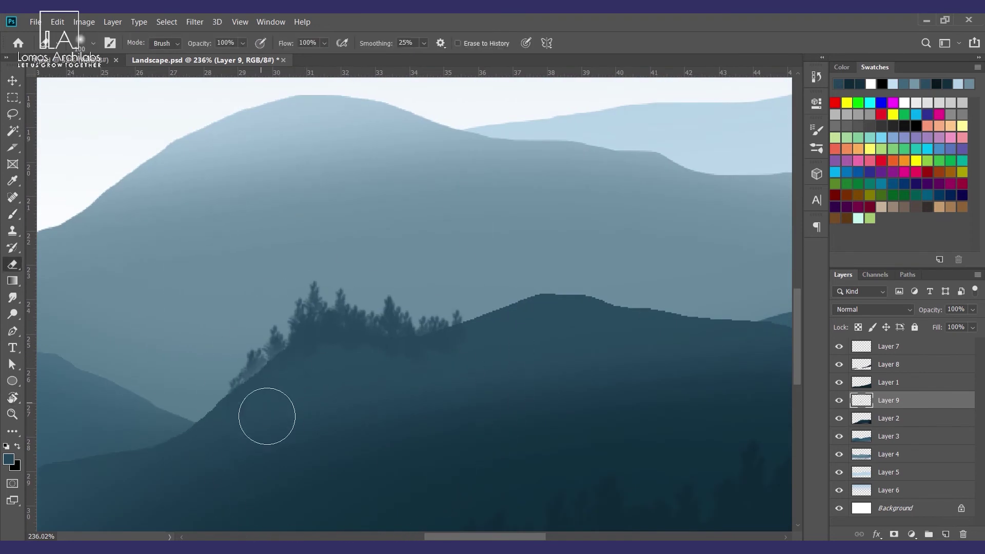
Step: Resume the conifer brush with the ridge's sampled blue and add more trees along the second ridge's crest and right end on Layer 9
scroll(423, 380, "down", 5)
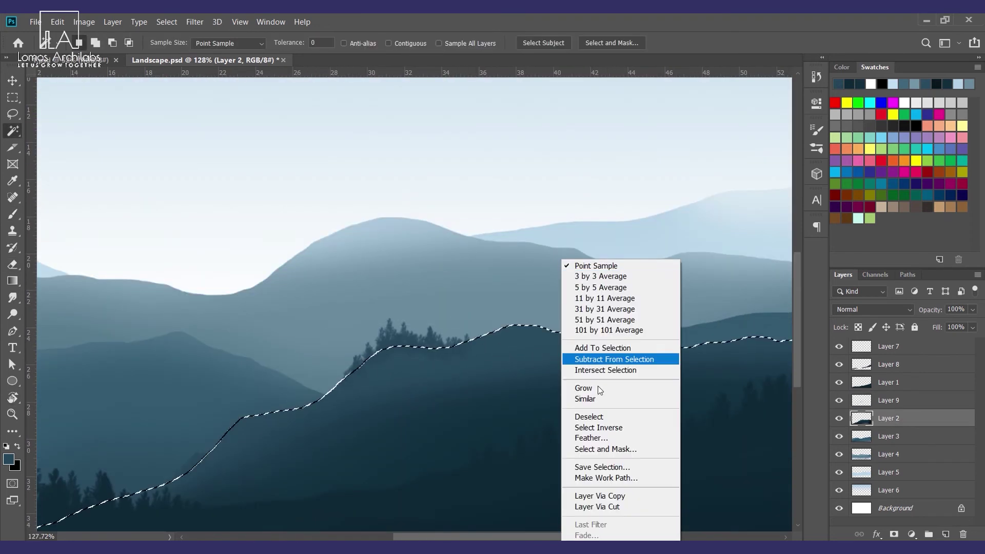
key("Escape")
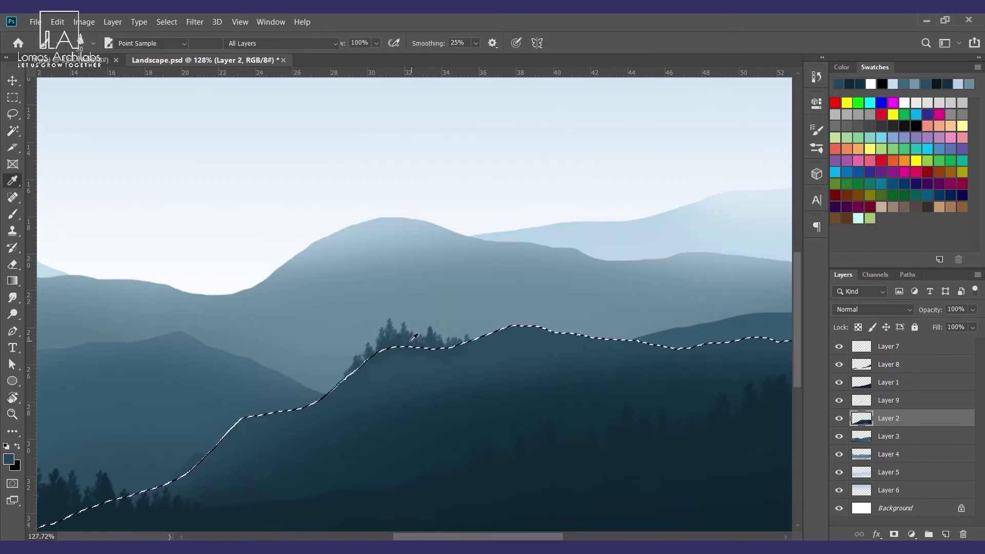
key("b")
left_click(93, 43)
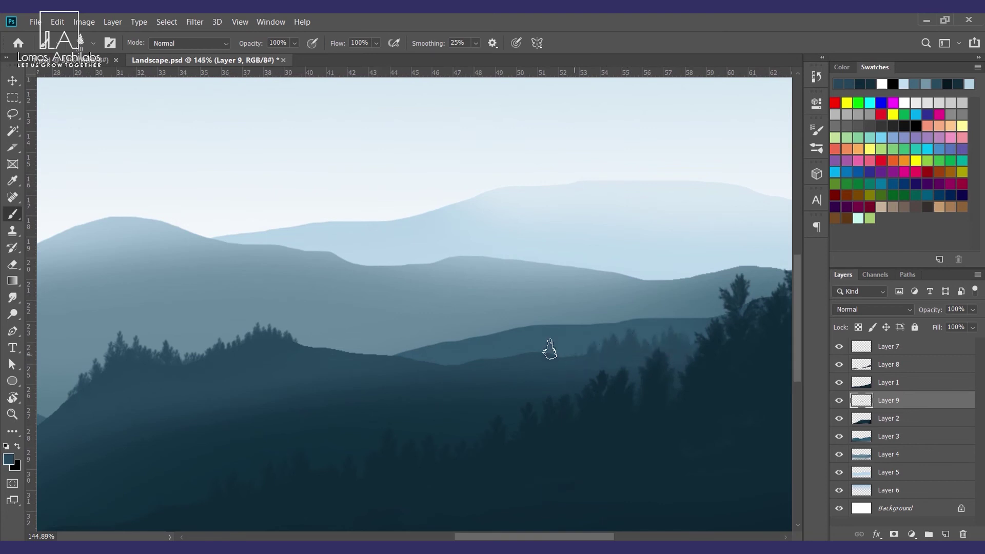
Step: Extend the row of small conifers down the right side of the second ridge's central hill on Layer 9
scroll(565, 361, "down", 9)
key("v")
scroll(563, 361, "down", 2)
scroll(477, 348, "up", 10)
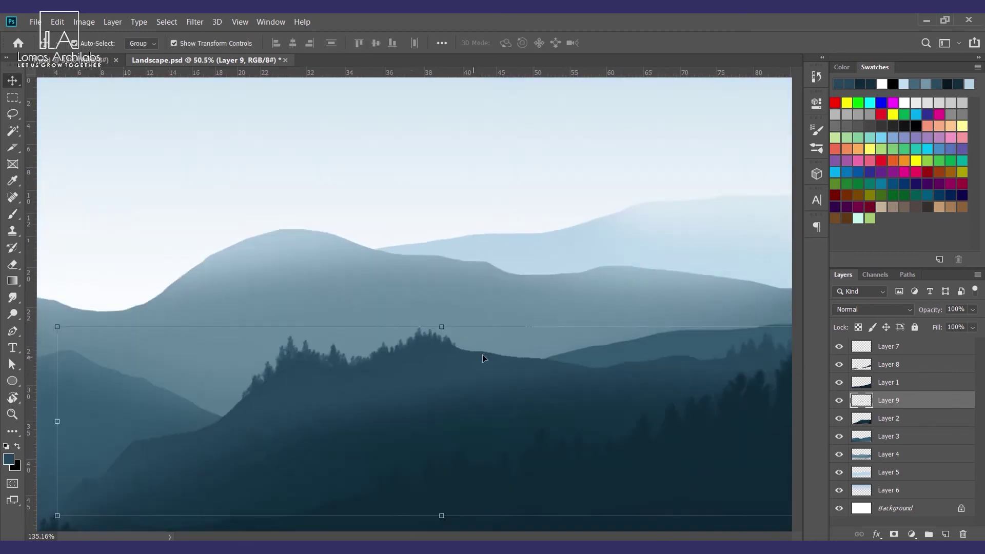
scroll(482, 358, "up", 3)
key("b")
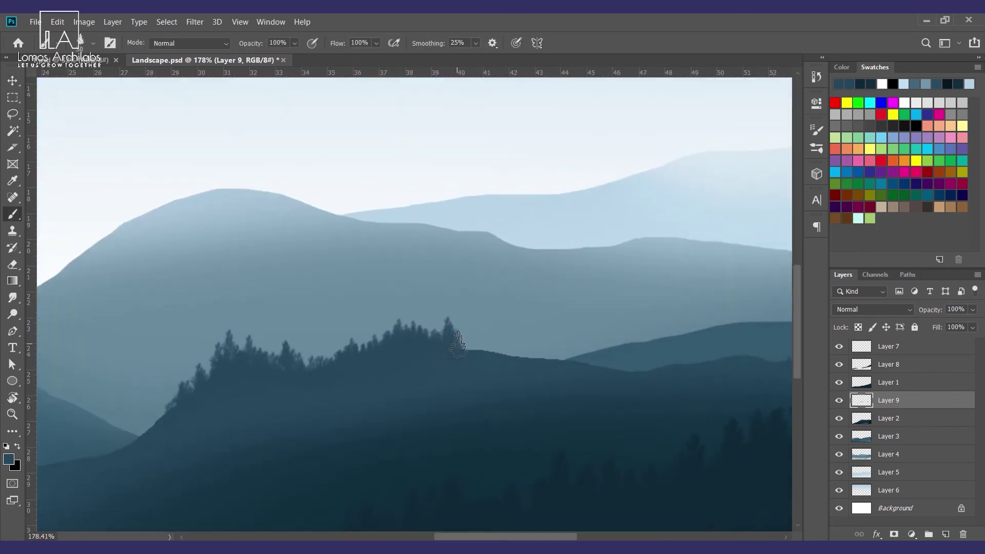
left_click_drag(489, 347, 482, 352)
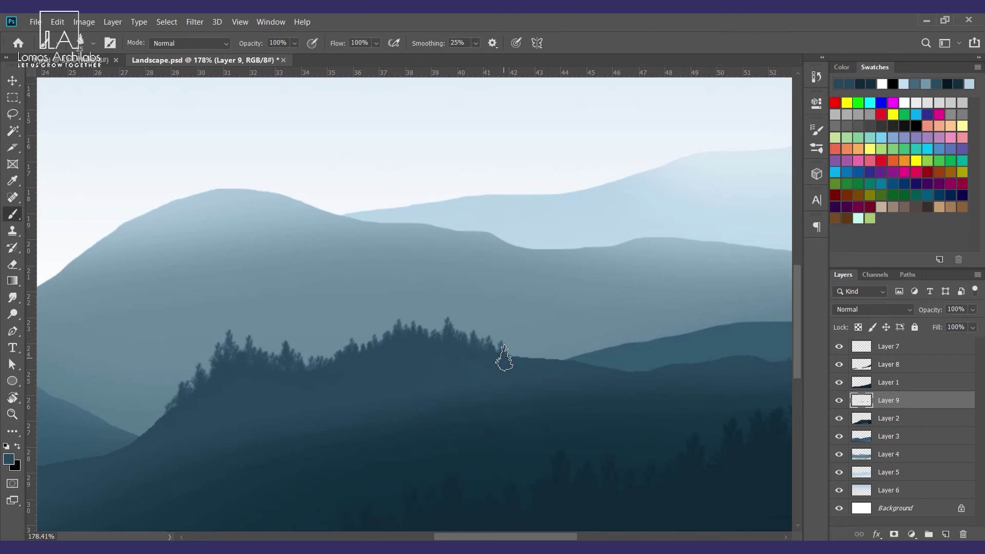
Step: Deselect Layer 9 and make the empty Layer 7 active with the Brush tool
scroll(495, 350, "down", 6)
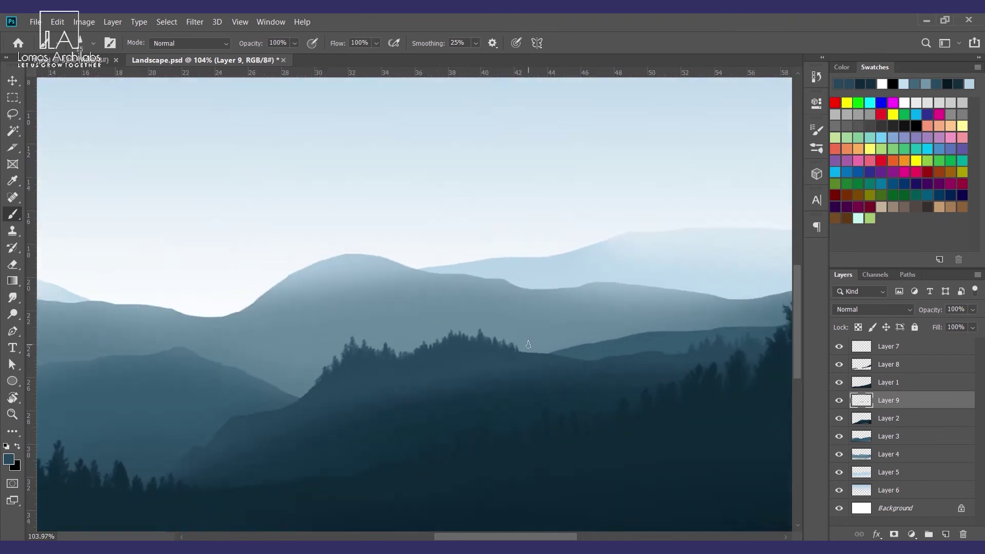
key("v")
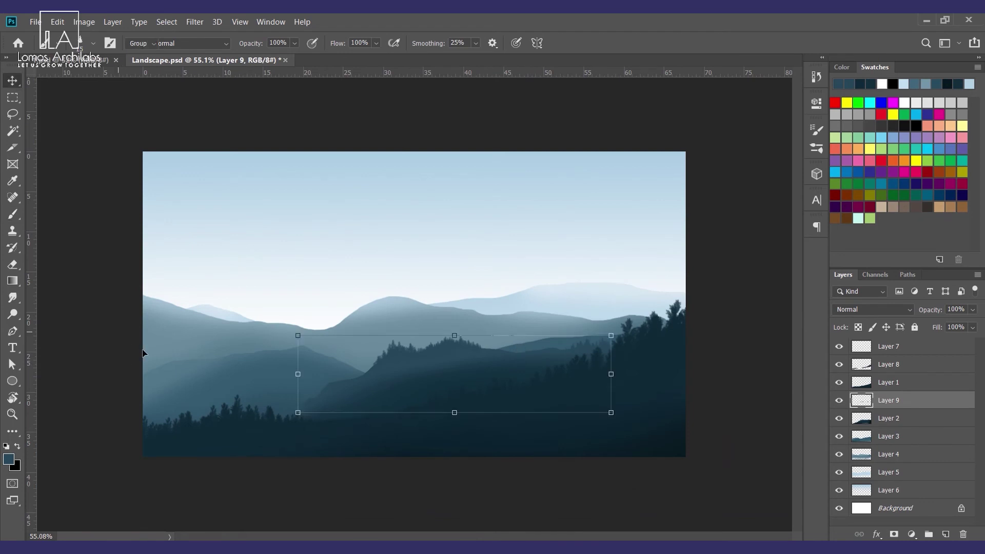
left_click(108, 416)
key("b")
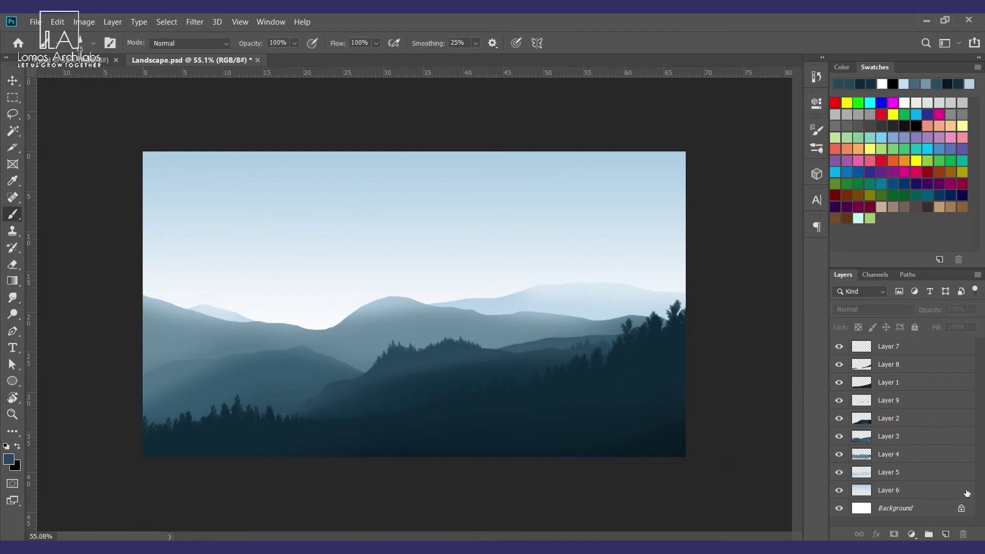
left_click(920, 351)
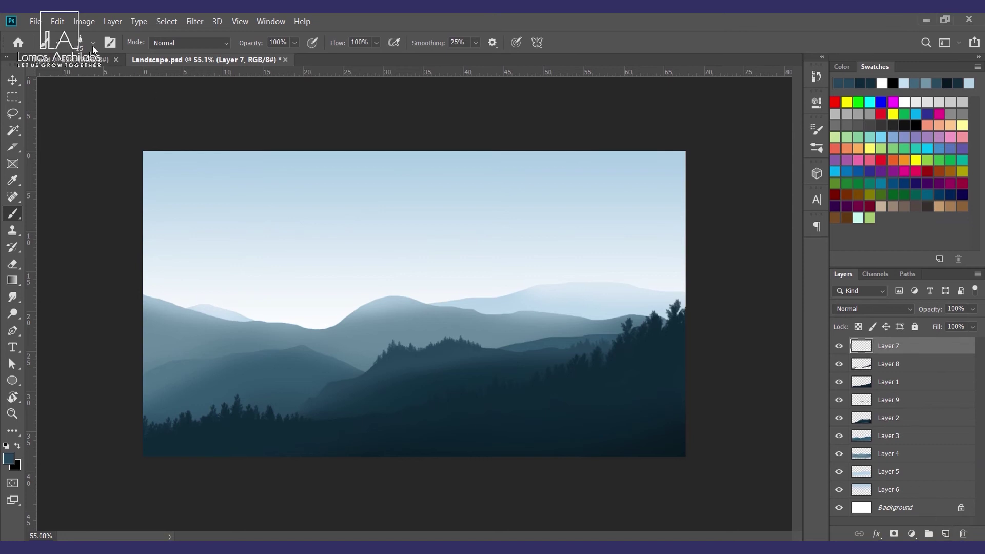
Step: Choose the tree_PNG3472 leafy tree brush and sample the dark navy from the foreground ridge as the painting color
right_click(128, 94)
scroll(153, 359, "up", 5)
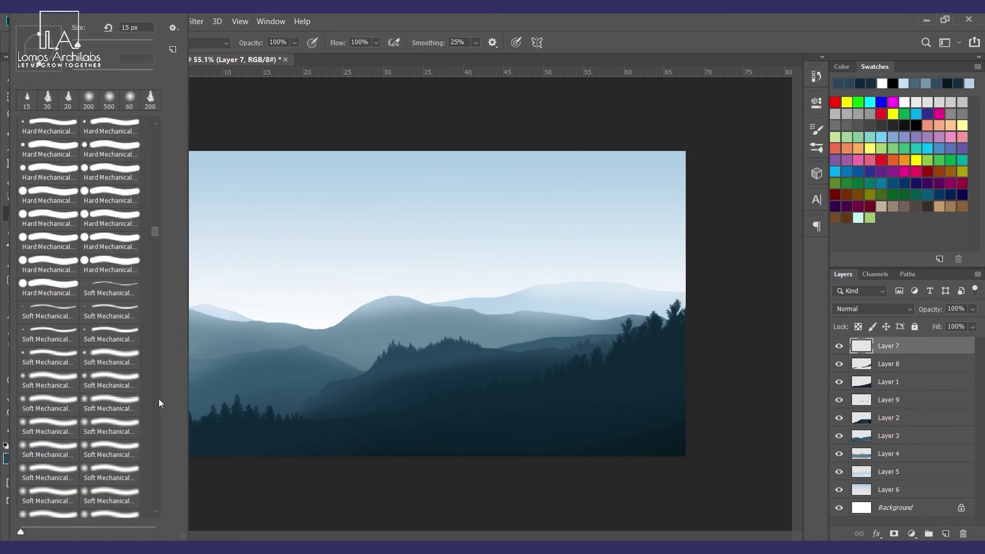
scroll(151, 454, "down", 10)
left_click(109, 256)
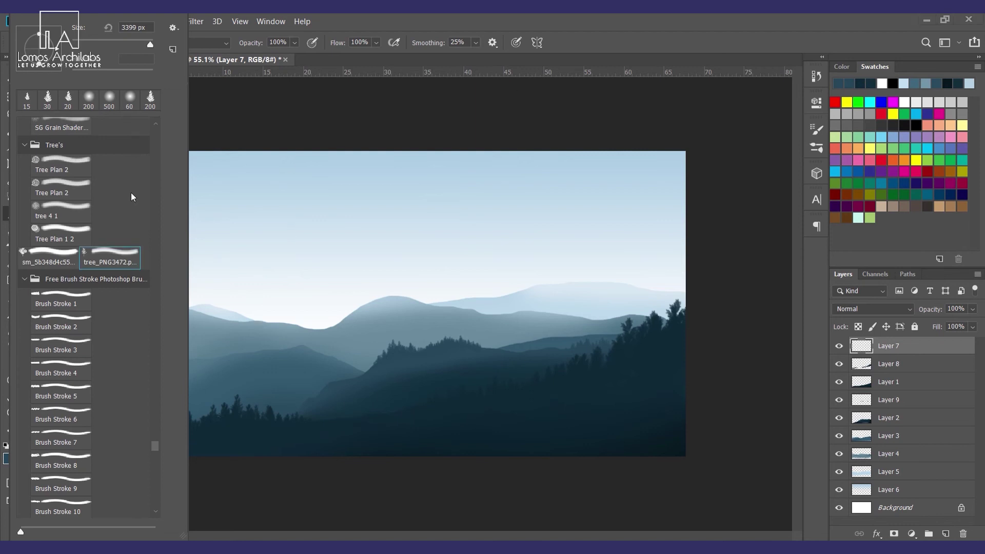
left_click(616, 16)
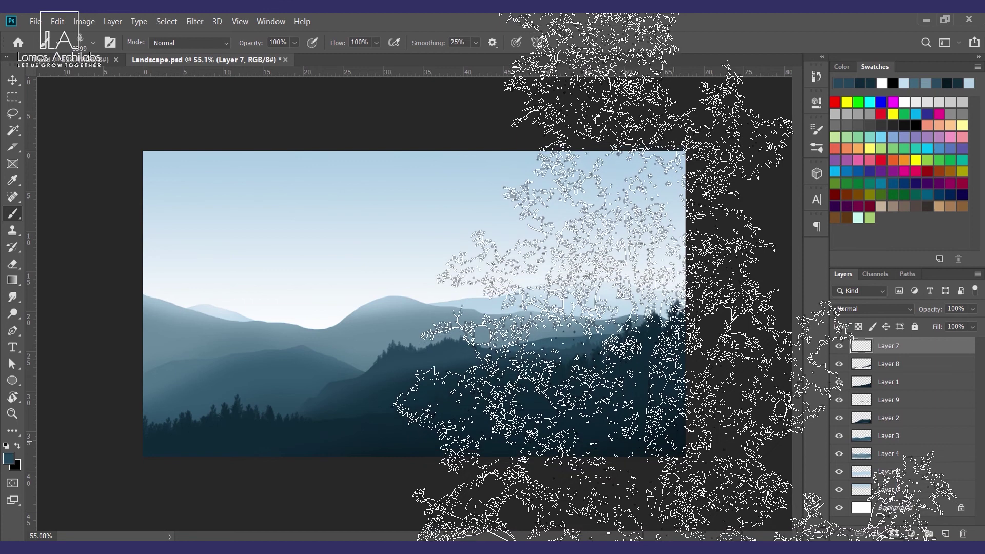
key("i")
left_click(675, 437)
key("b")
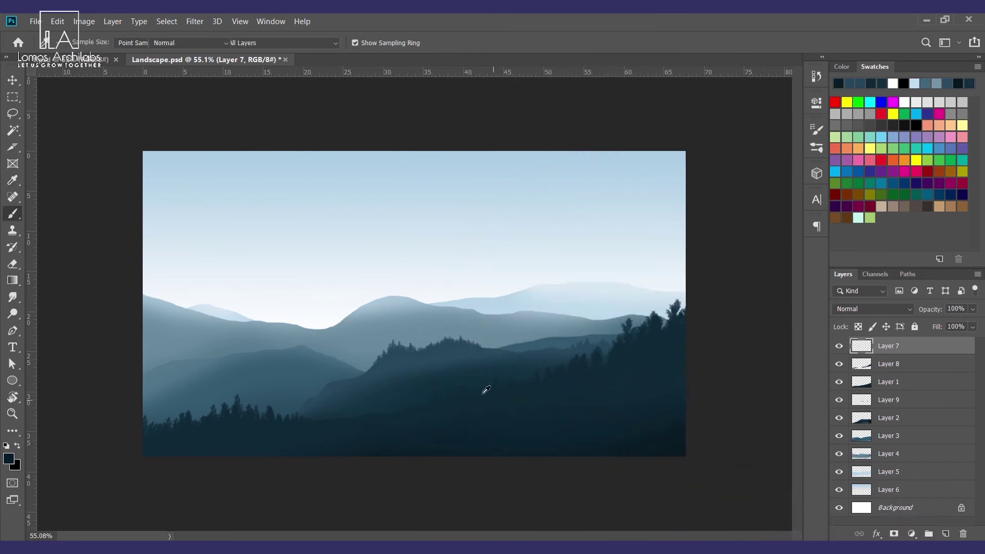
Step: Try stamping a large leafy tree along the canvas's left edge on Layer 7 with a reduced brush size
key("bracketleft")
key("bracketleft")
key("bracketleft")
key("bracketleft")
key("bracketleft")
key("bracketleft")
key("bracketleft")
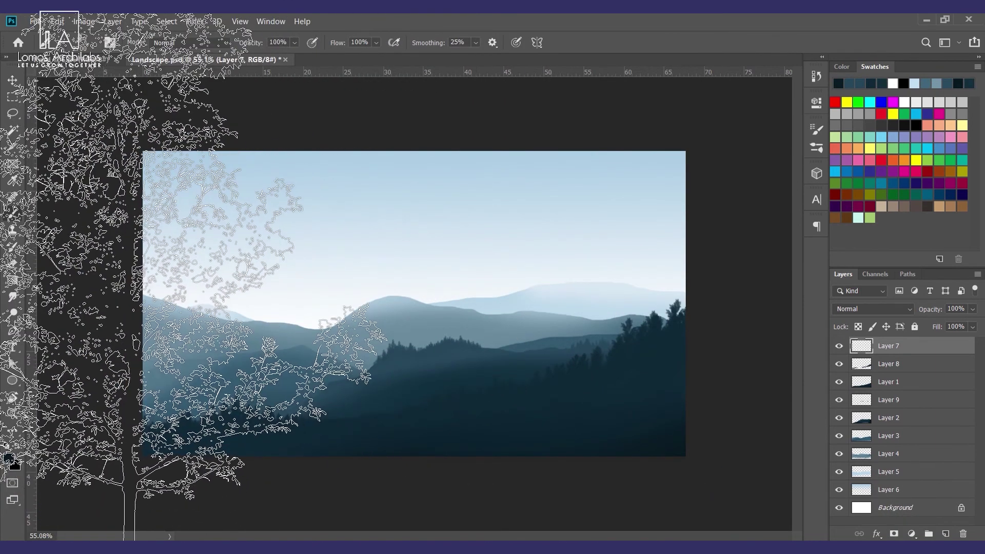
left_click(107, 334)
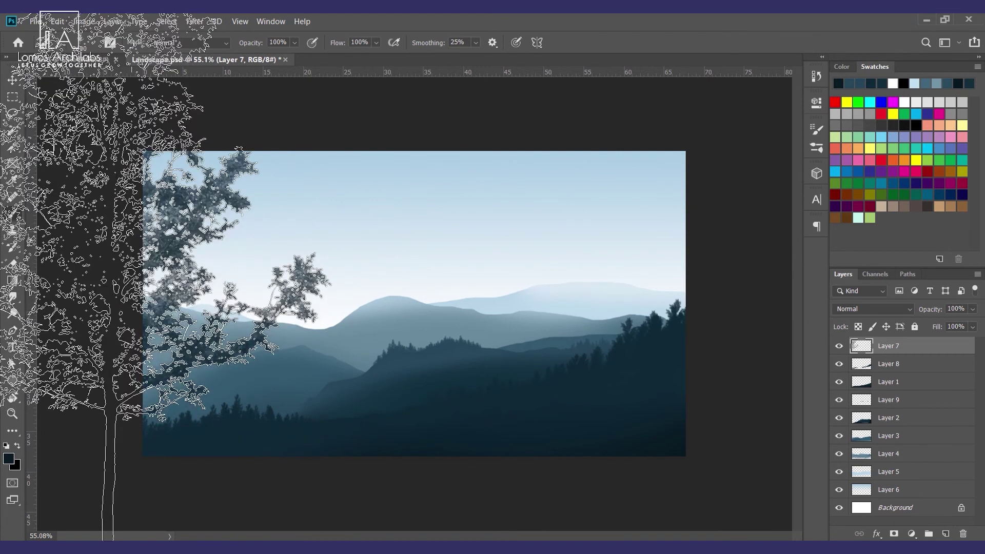
left_click(107, 333)
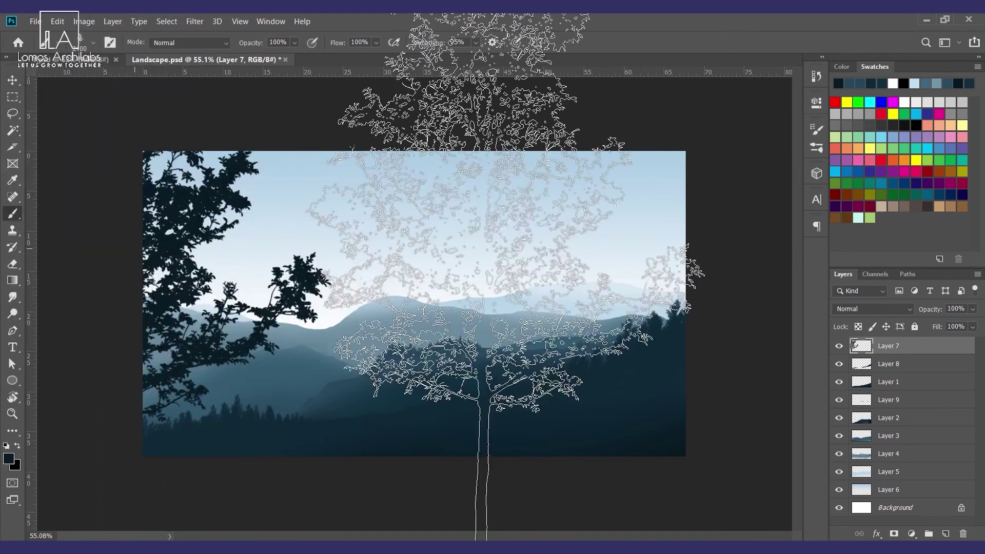
key("v")
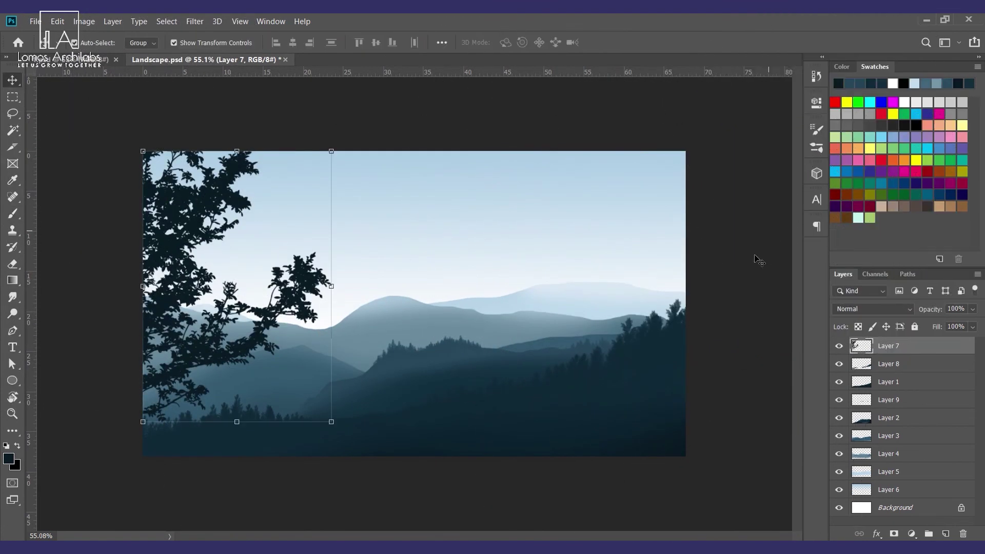
scroll(764, 308, "down", 1)
left_click(765, 339)
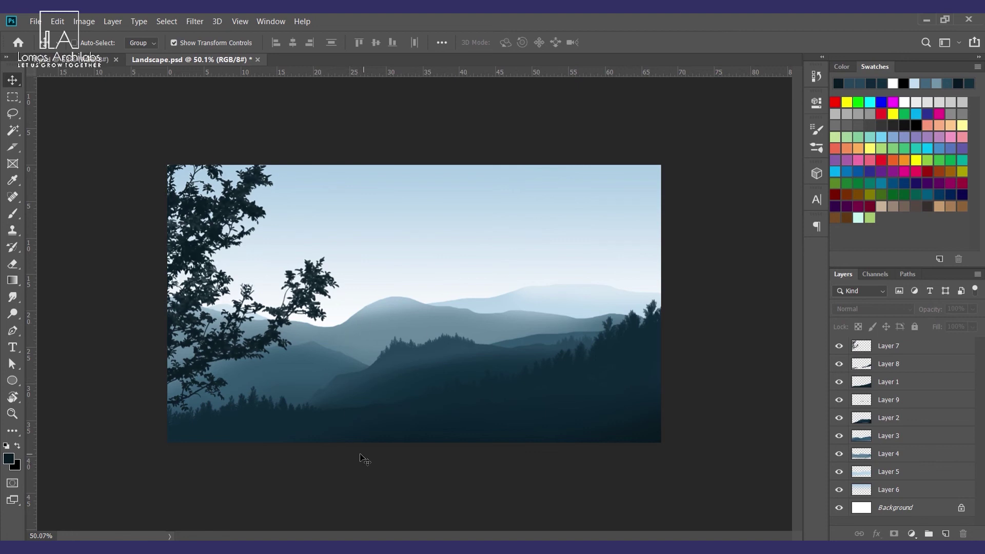
Step: Add a layer above Layer 7 and stamp dark leafy trees partly cut off by the canvas's left and right edges
key("b")
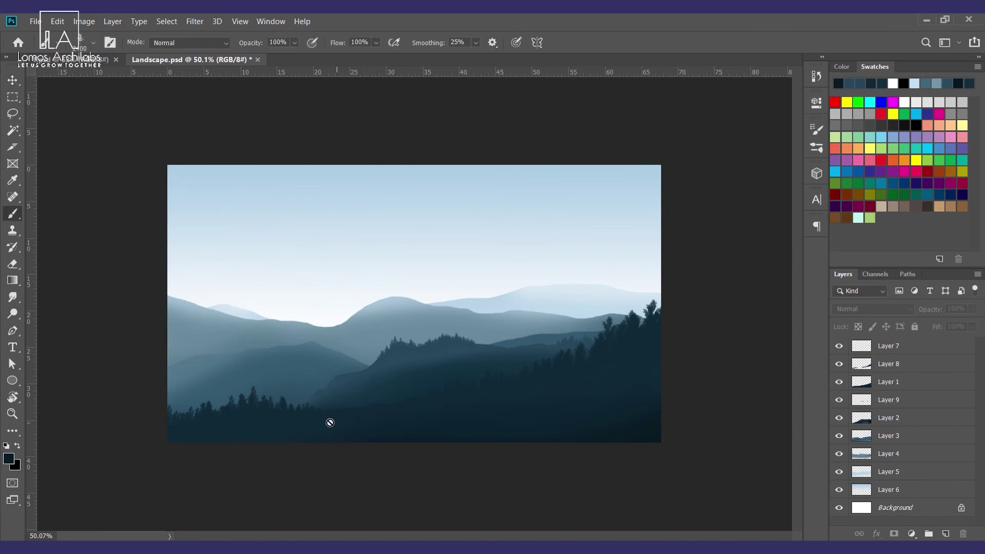
left_click(915, 347)
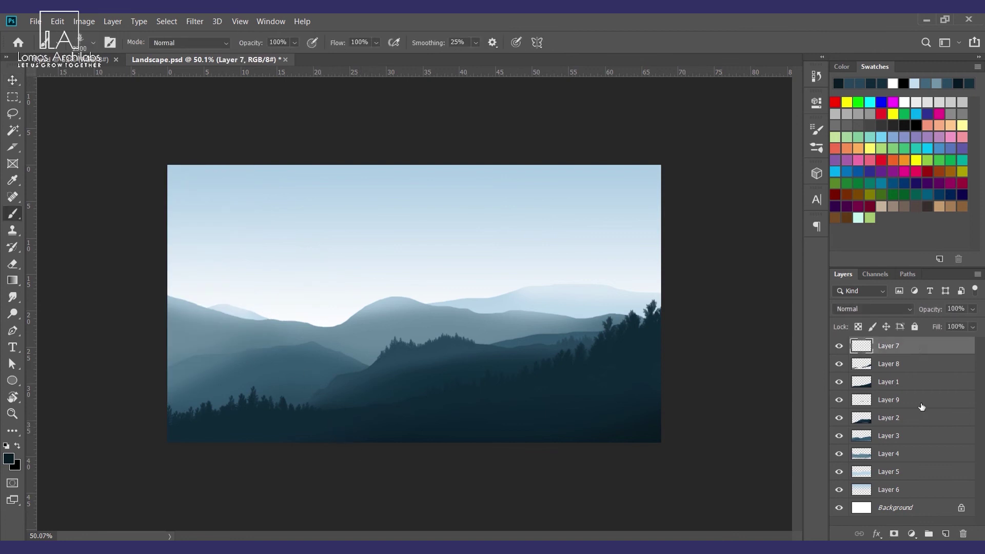
left_click(945, 533)
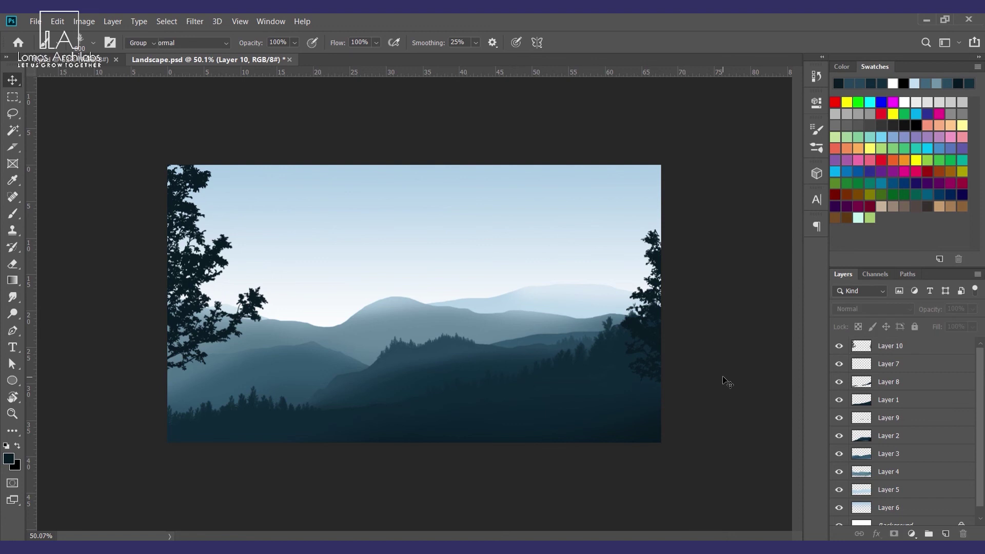
key("v")
key("ctrl+0")
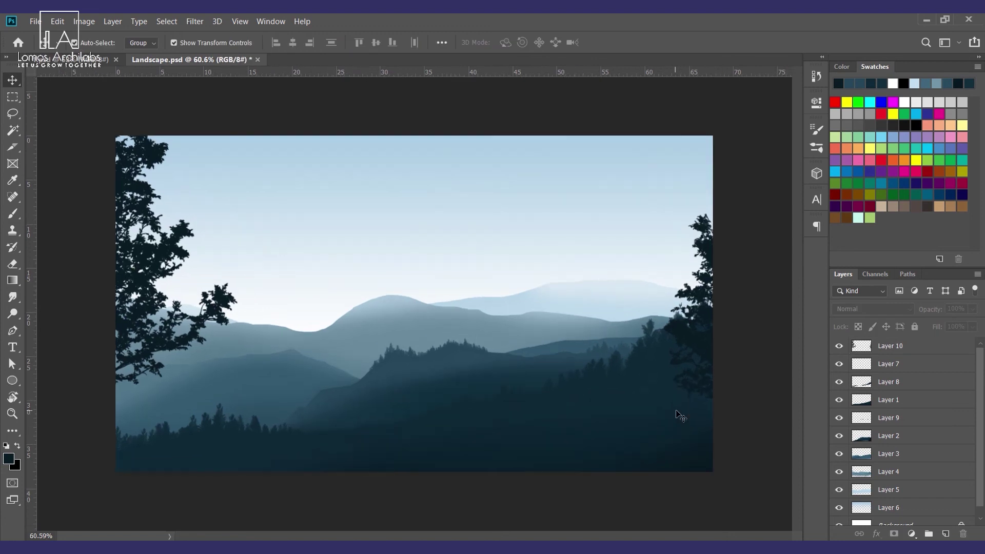
scroll(428, 340, "up", 1)
Step: Add a layer on top and draw a circle about 562 px in diameter over the middle of the sky with the Ellipse tool
key("u")
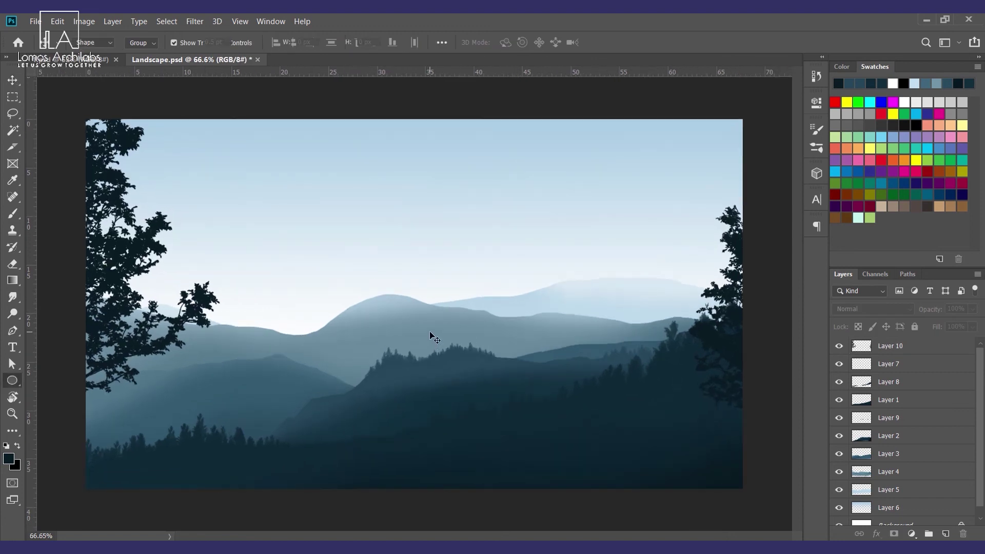
scroll(365, 357, "down", 1)
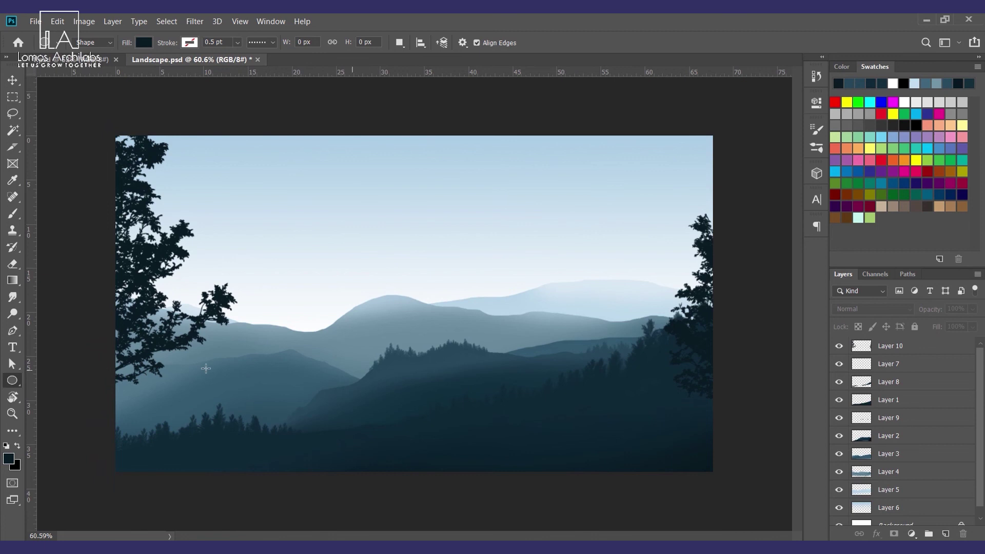
scroll(414, 304, "down", 1)
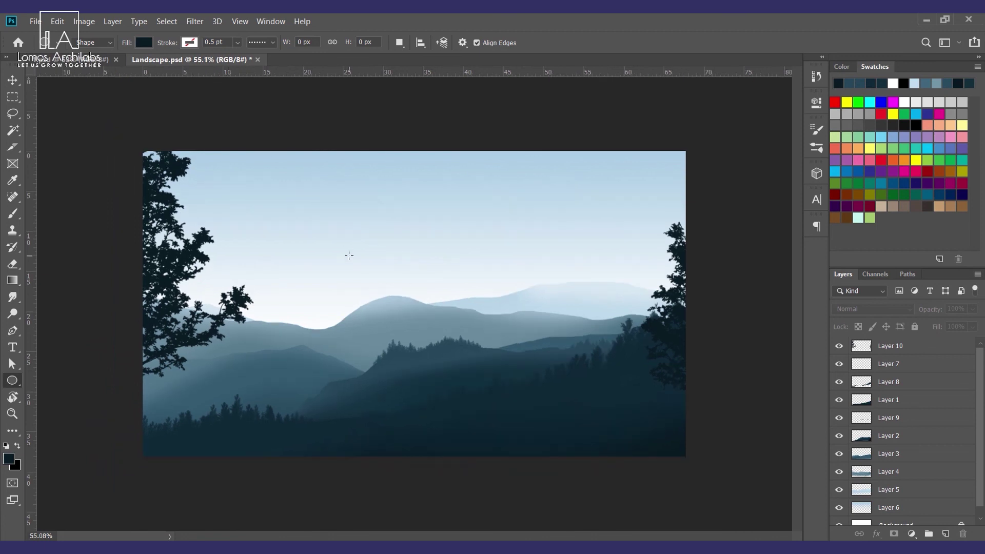
key("b")
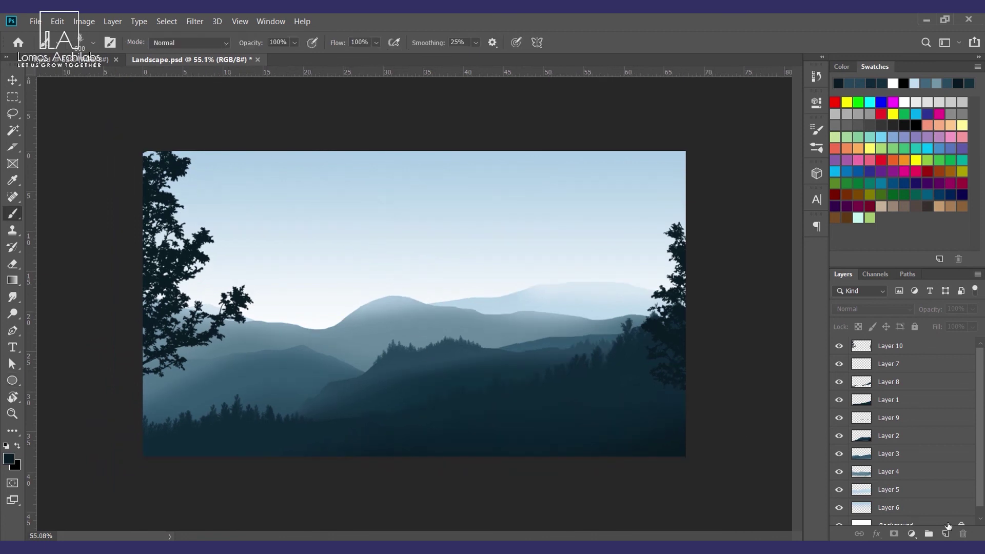
key("ctrl+shift+alt+n")
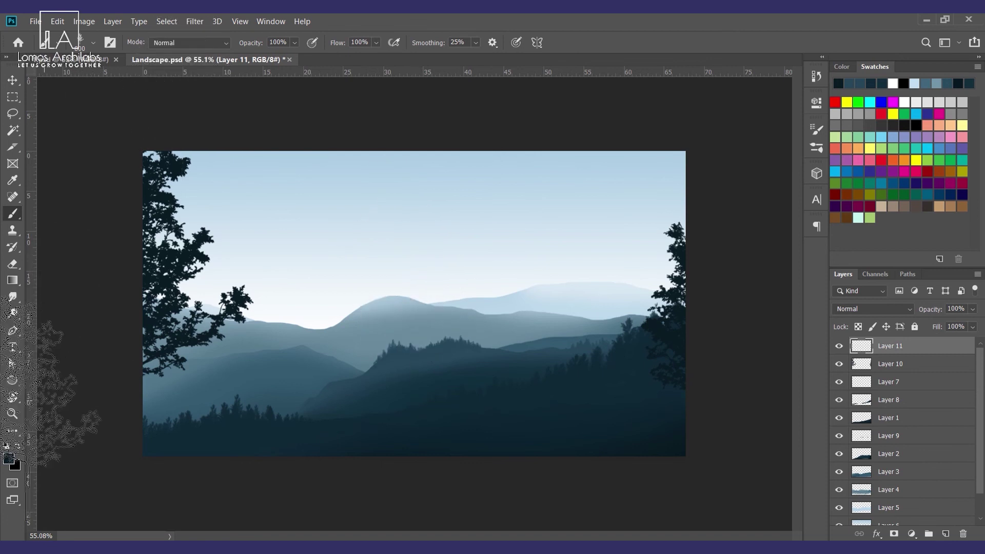
right_click(16, 381)
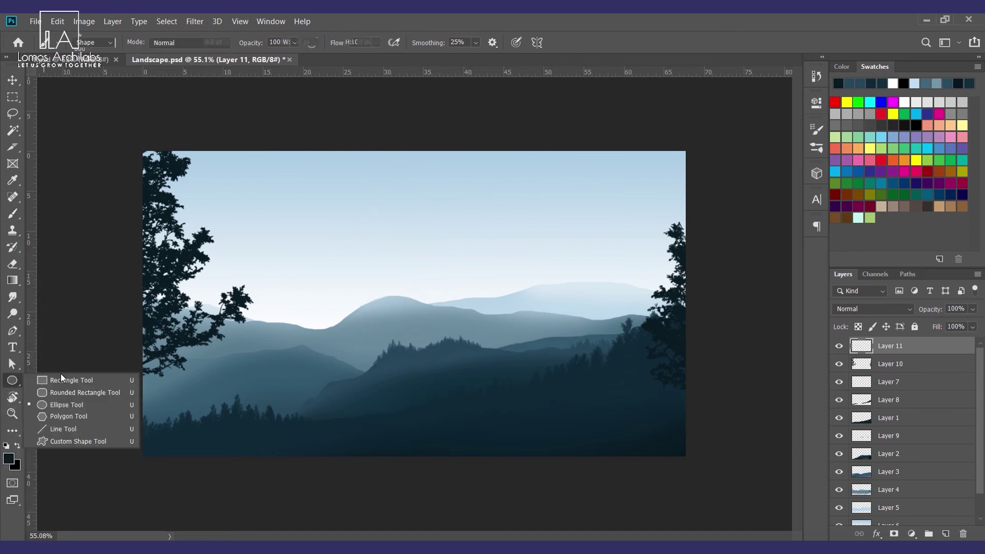
left_click(81, 405)
left_click_drag(419, 261, 493, 307)
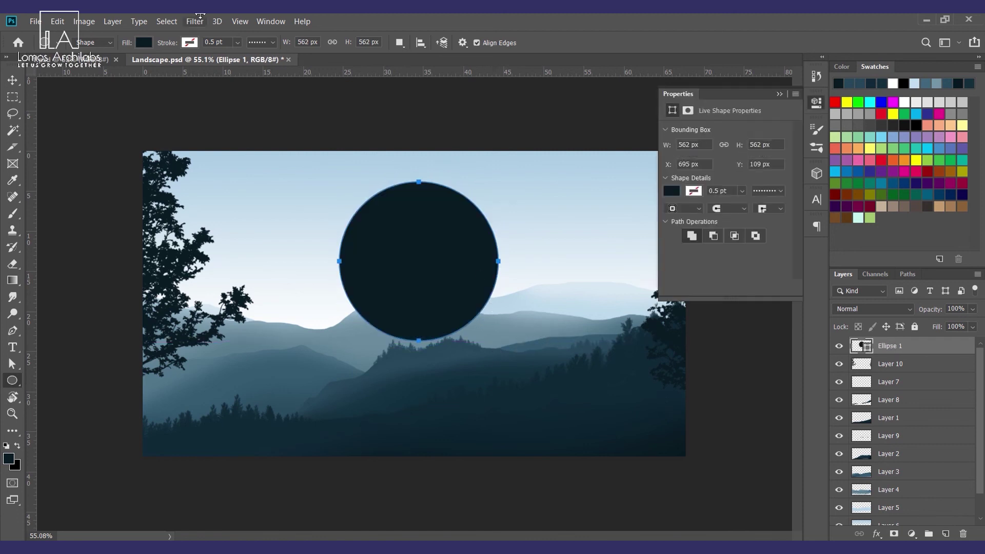
Step: Set the circle's fill to the pale sky blue e7f0f7
left_click(143, 43)
left_click(123, 110)
left_click(204, 66)
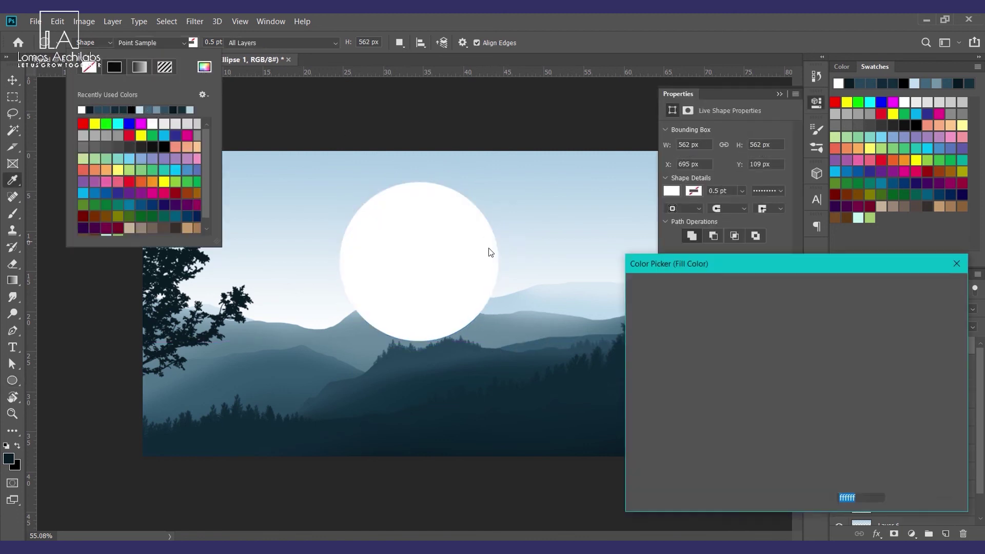
left_click(365, 154)
left_click(938, 290)
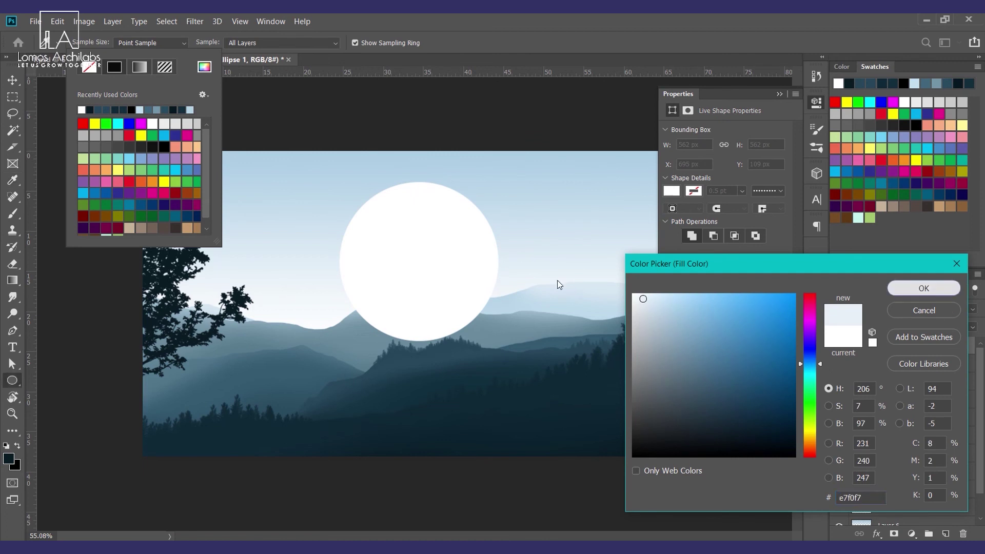
Step: Send the circle behind the mountain layers, directly above the sky, and lower it so it rises behind the central peak
left_click(459, 259)
key("v")
key("ctrl+shift+bracketleft")
key("ctrl+bracketright")
left_click_drag(426, 219, 421, 256)
Step: Rasterize the circle and fade its lower part with a large Eraser stroke along the horizon
key("e")
left_click(415, 321)
key("Return")
key("bracketright")
key("bracketright")
key("bracketright")
key("bracketright")
key("bracketright")
mouse_move(330, 349)
left_mouse_down()
mouse_move(378, 384)
mouse_move(394, 347)
left_mouse_up()
key("bracketleft")
key("bracketleft")
key("bracketleft")
key("bracketleft")
key("v")
scroll(704, 389, "down", 4)
left_click_drag(704, 389, 611, 353)
scroll(913, 359, "up", 1)
Step: Add an empty layer above Layer 10 and pick a 1131 px brush preset
left_click(918, 346)
left_click(945, 534)
key("b")
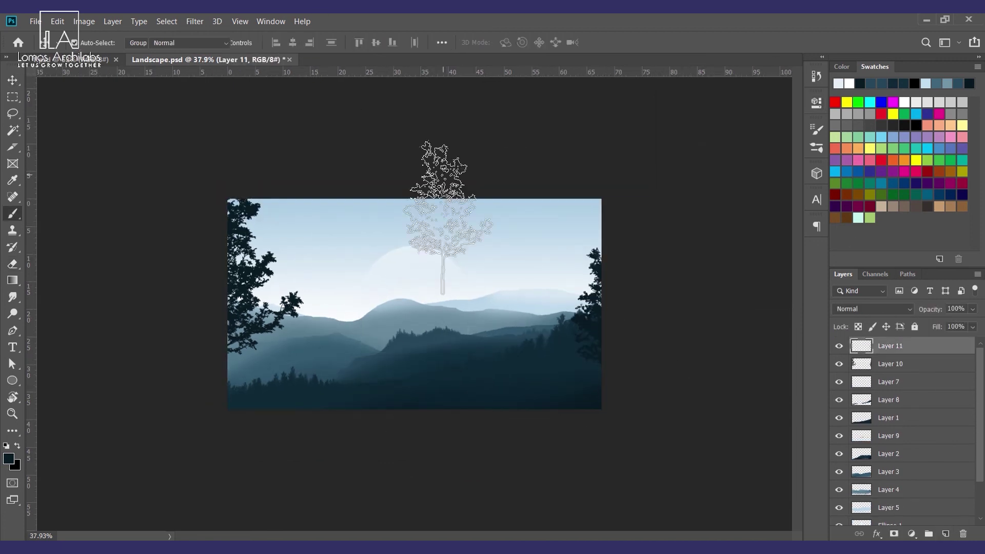
scroll(451, 220, "up", 3)
left_click(77, 42)
left_click_drag(157, 440, 156, 475)
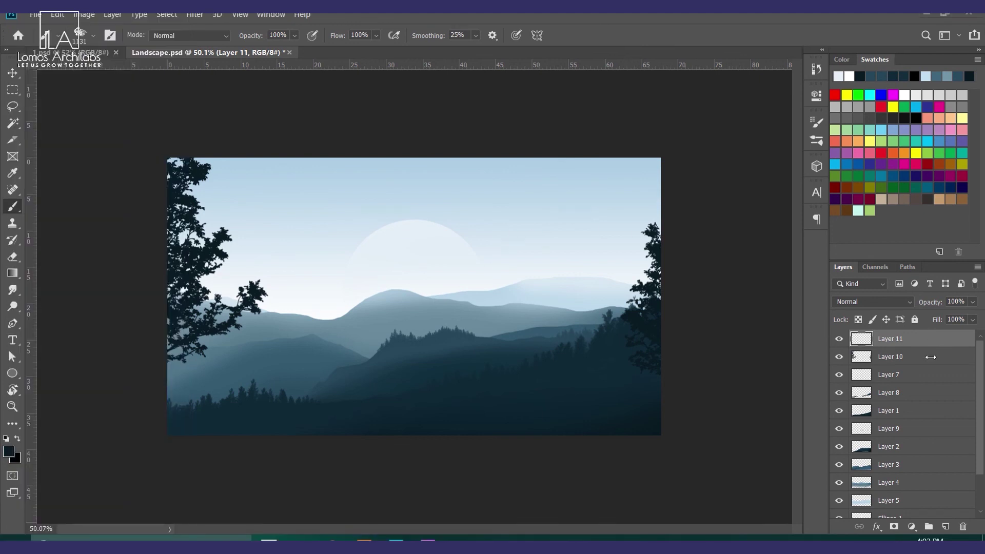
Step: Switch to a cloud brush at 1614 px and stamp white clouds on both sides of the sun on Layer 6
left_click_drag(308, 353, 774, 378)
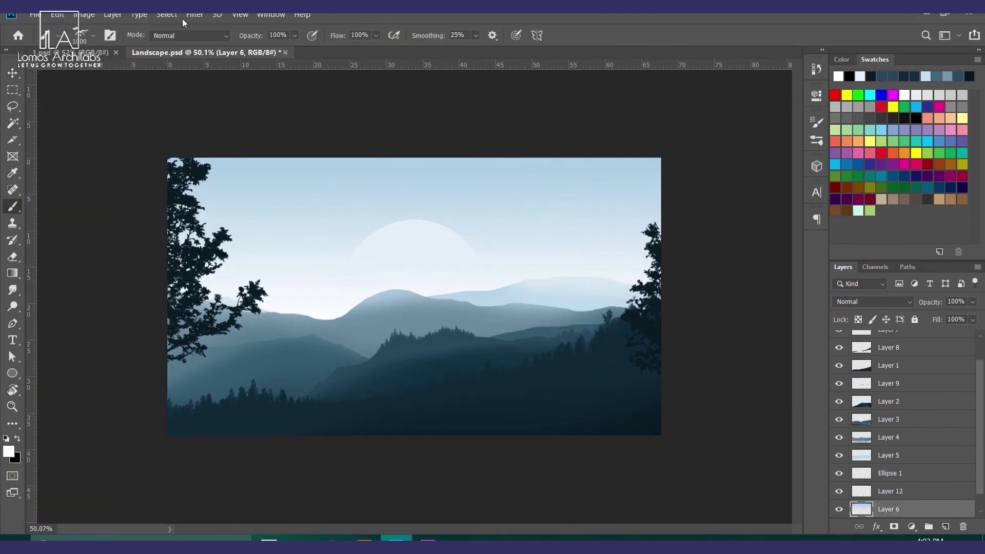
left_click(43, 243)
double_click(68, 164)
left_click(561, 223)
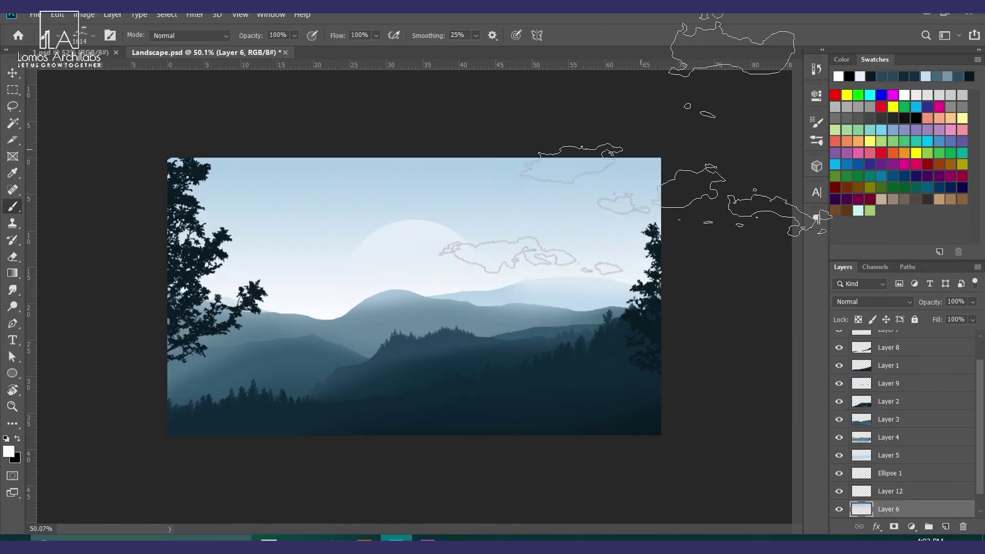
left_click(564, 216)
left_click(264, 234)
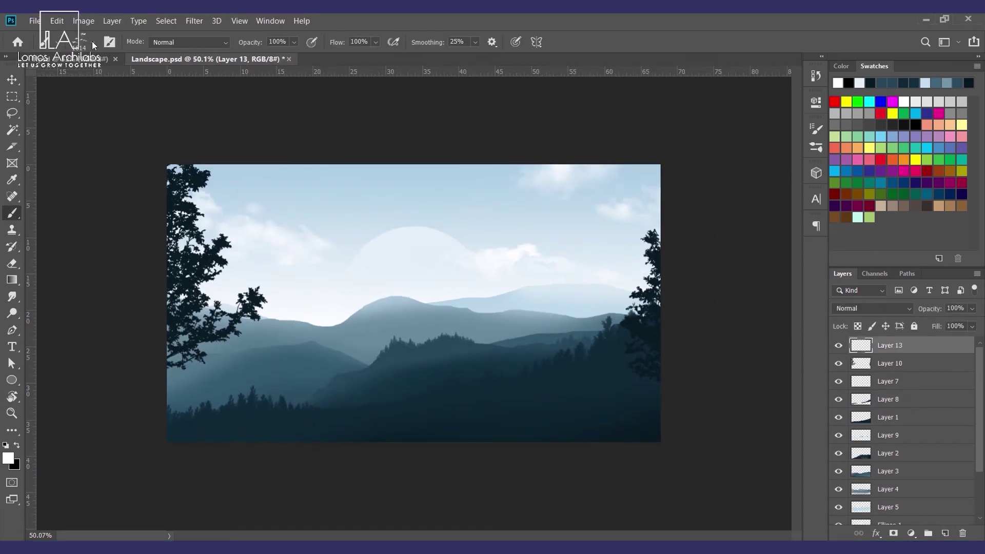
Step: Stamp a small flock of black birds above the distant right ridge on Layer 13 with a 242 px bird brush
left_click(96, 37)
scroll(45, 349, "down", 3)
double_click(45, 349)
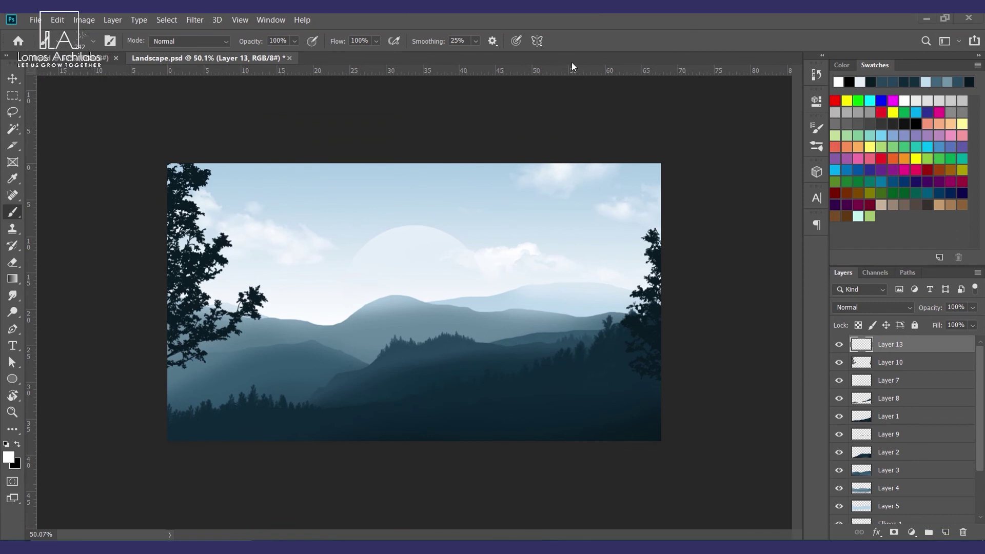
left_click(560, 268)
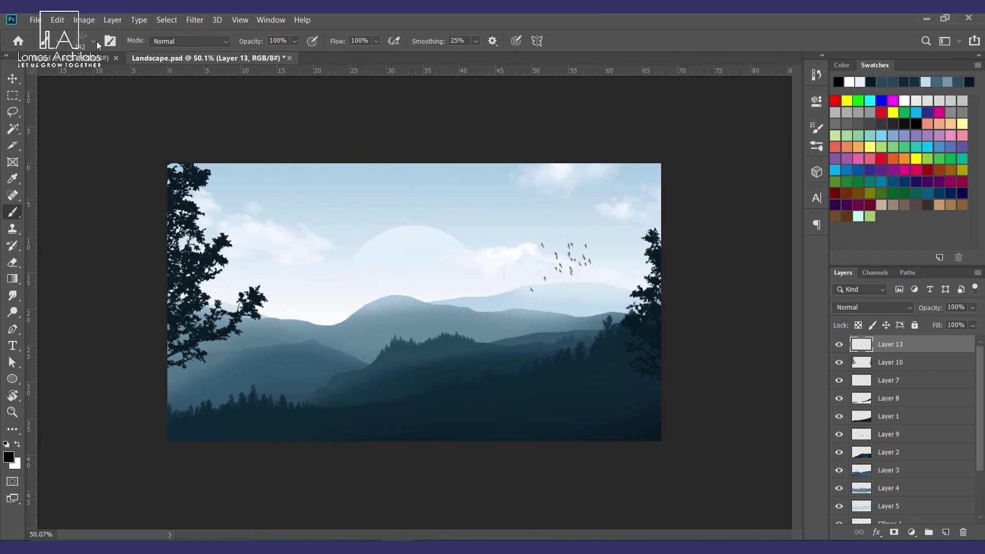
Step: Try stamping a group of small birds from another bird brush in the sky between the left tree and the sun
left_click(95, 41)
scroll(63, 481, "down", 1)
scroll(63, 481, "down", 1)
left_click(54, 477)
left_click(269, 259)
key("ctrl+z")
left_click(332, 275)
key("ctrl+z")
Step: Stamp two large black birds between the left tree and the sun using Birds_of_a_Feather brush 12, and deselect Layer 13
left_click(94, 41)
scroll(58, 442, "down", 2)
left_click(55, 494)
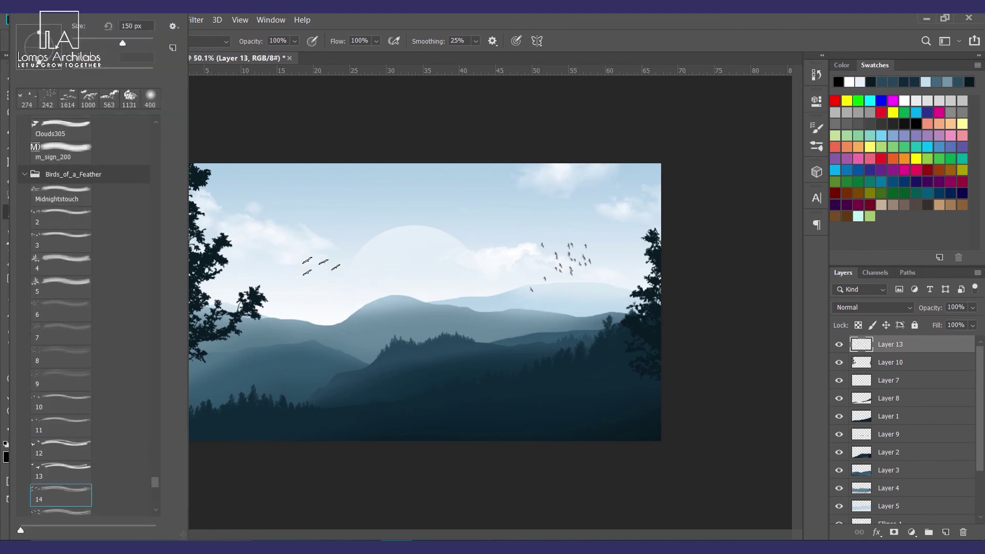
left_click(60, 447)
left_click(323, 271)
key("v")
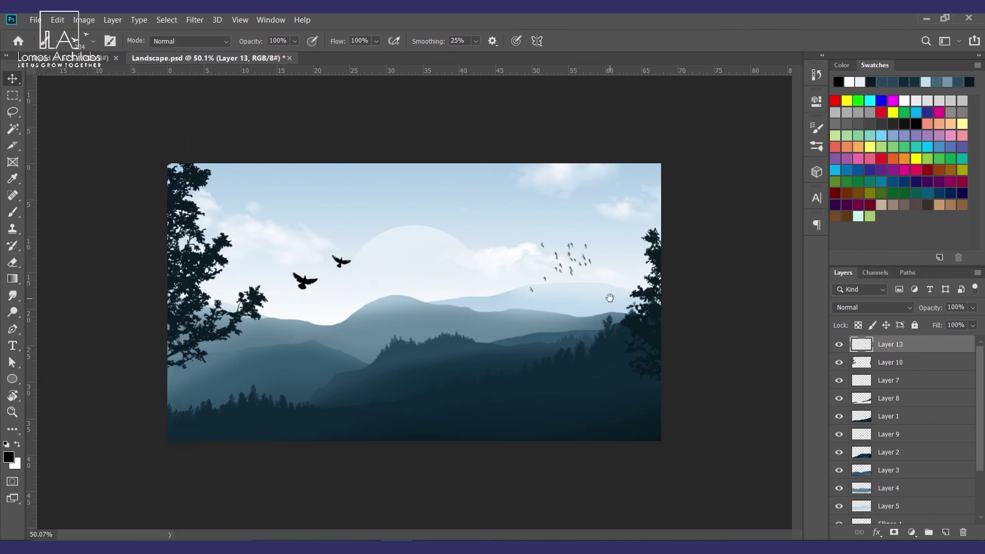
left_click(709, 322)
left_click(344, 261)
left_click(355, 260)
left_click(686, 395)
scroll(420, 259, "up", 3)
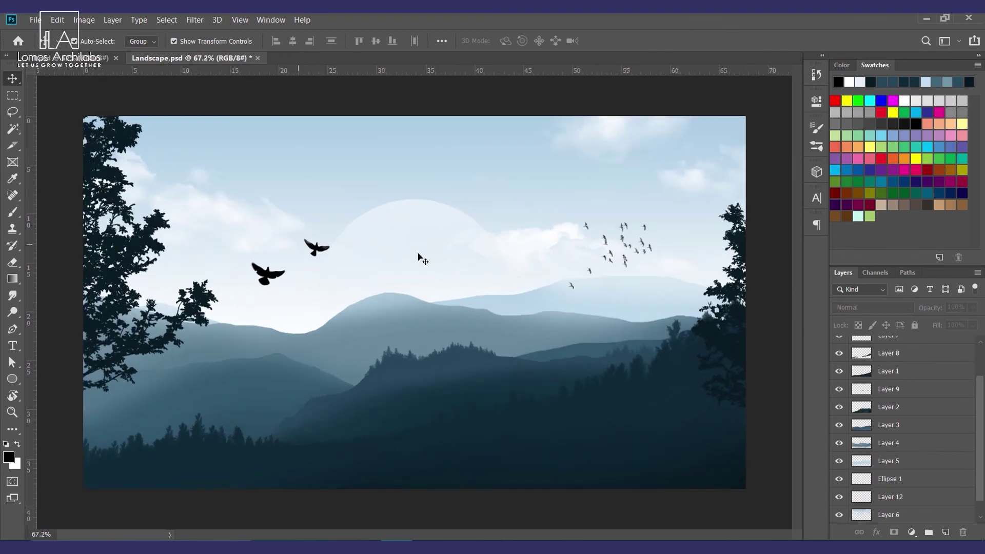